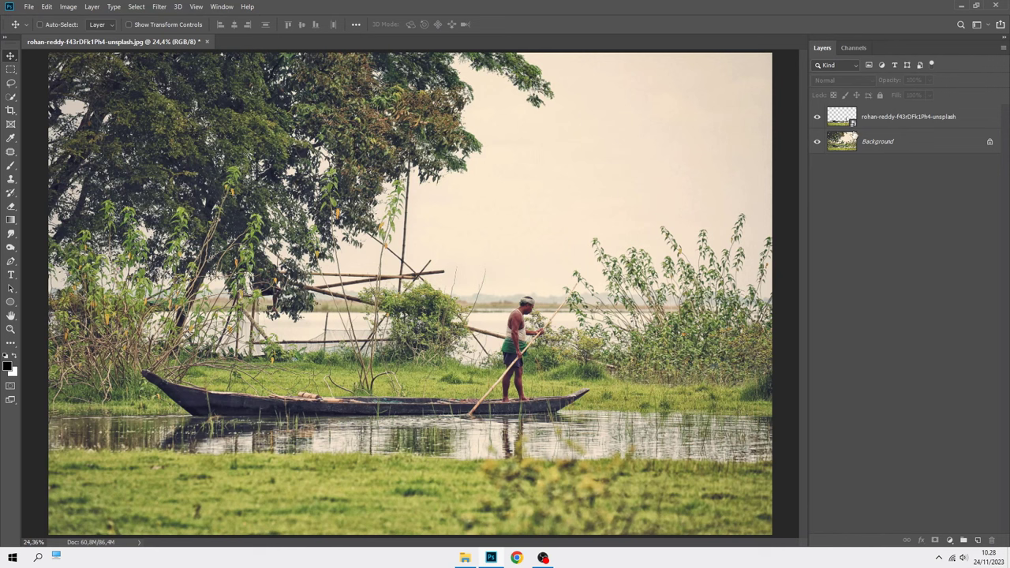
Hide and reshow the Background photo to check the man-and-boat cut-out, then select Background
left_click(896, 114)
left_click(817, 142)
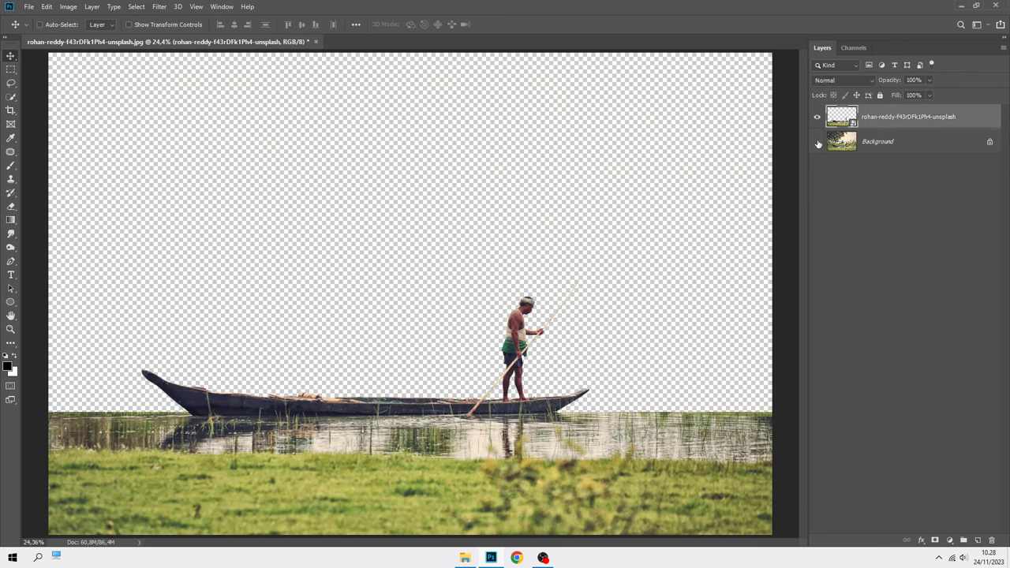
left_click(818, 142)
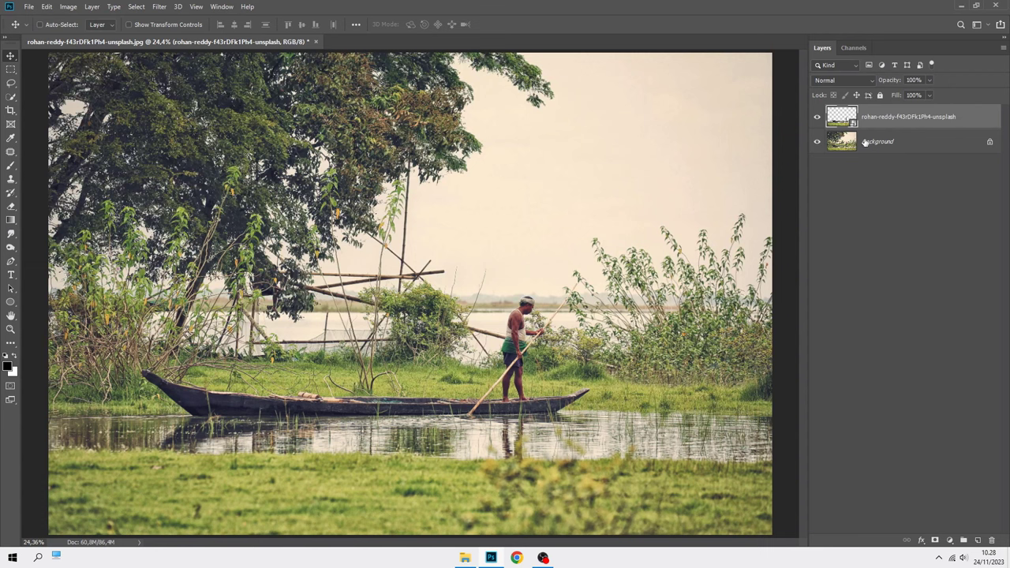
left_click(892, 141)
Add a Solid Color fill layer with hex 666666 grey
left_click(951, 535)
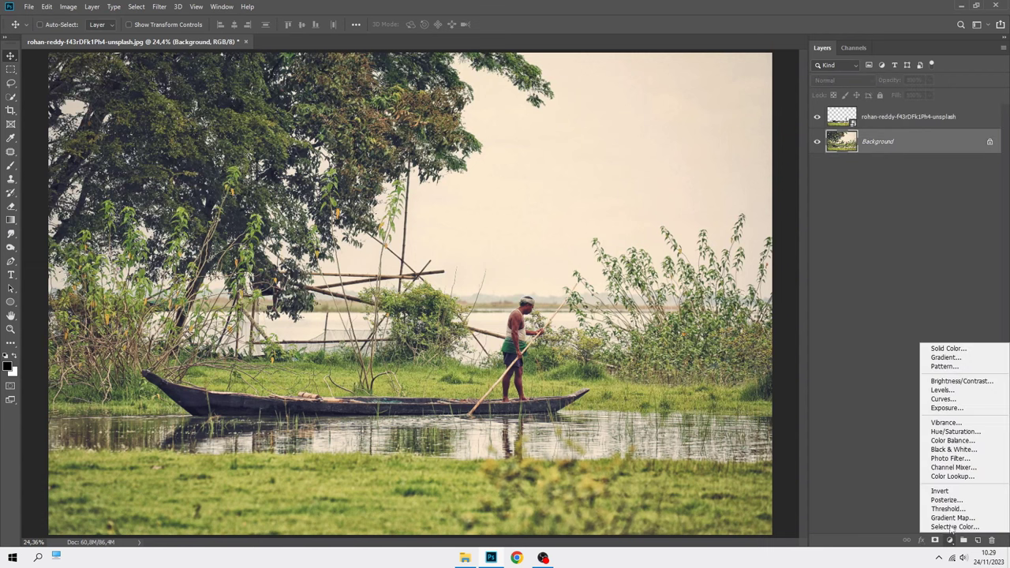
left_click(939, 347)
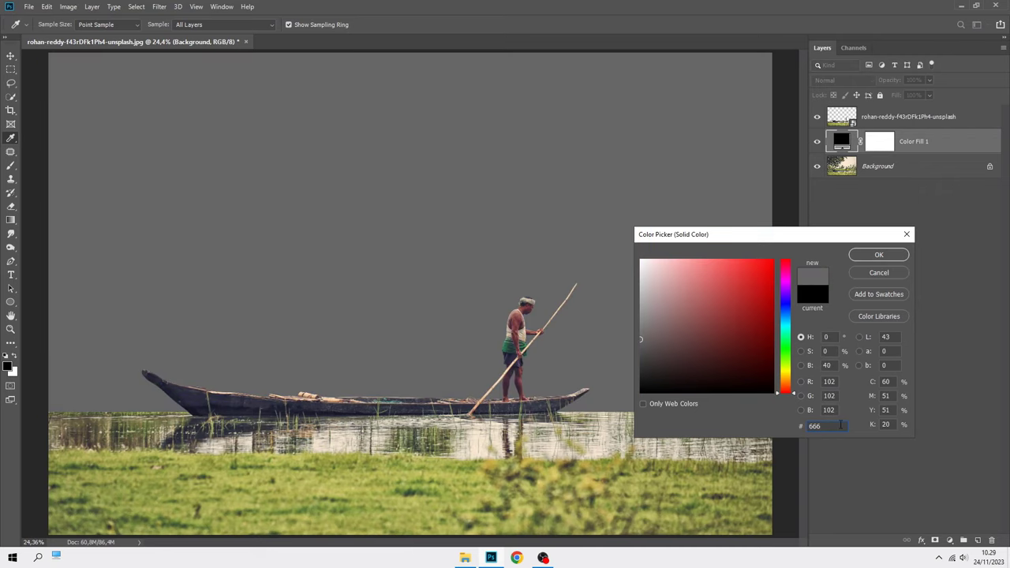
type("666666")
left_click(879, 256)
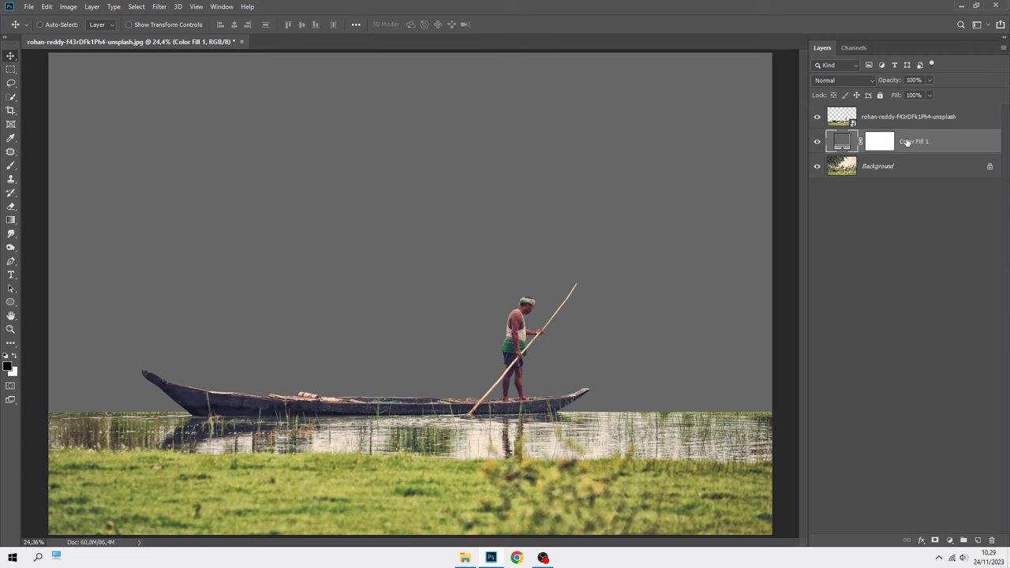
Unlock Background to Layer 0, put the grey fill below it, set Multiply, and hide it
left_click(992, 168)
left_click_drag(933, 147, 919, 161)
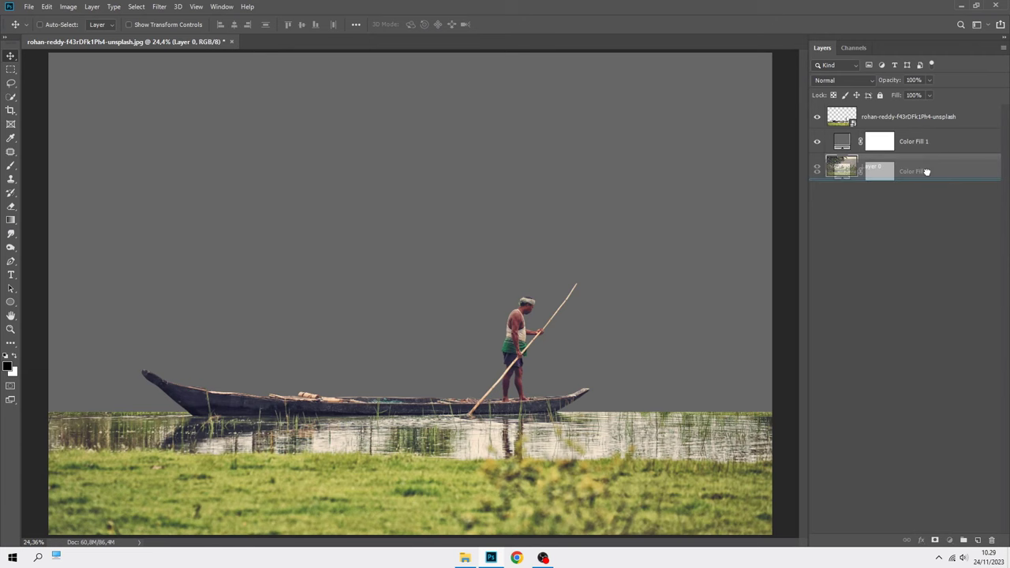
left_click(911, 141)
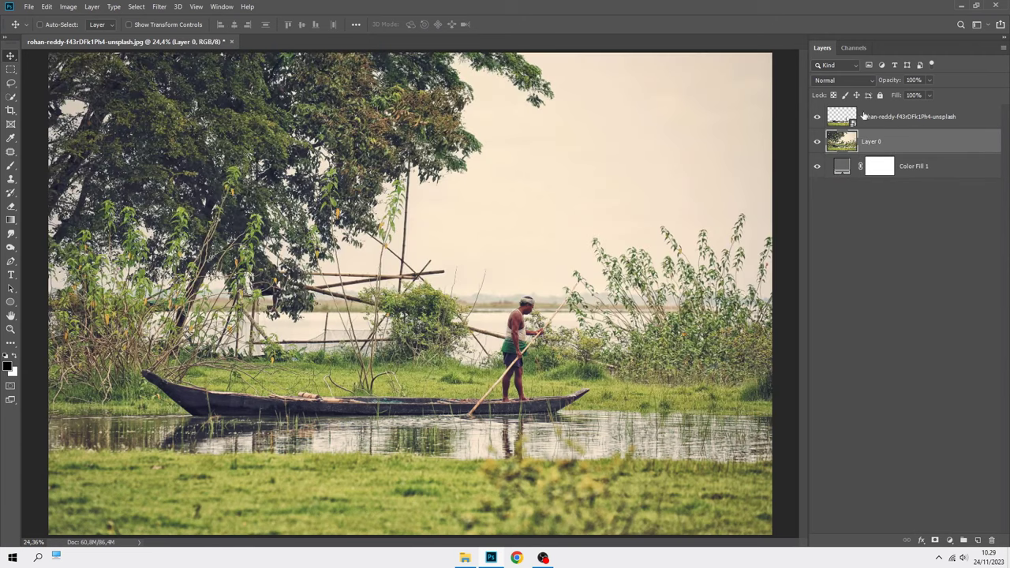
left_click(833, 82)
left_click(836, 127)
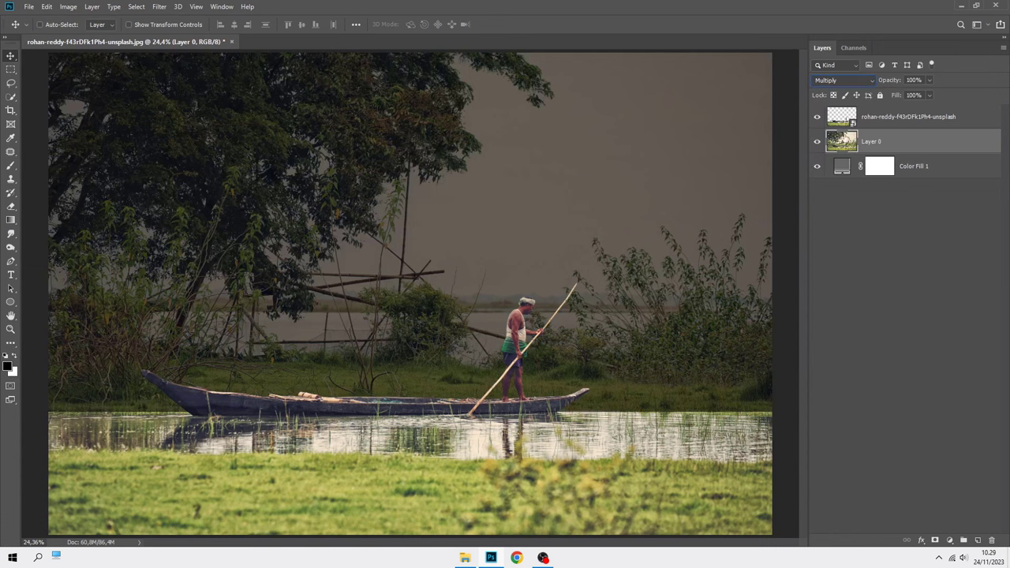
left_click(818, 142)
left_click(886, 127)
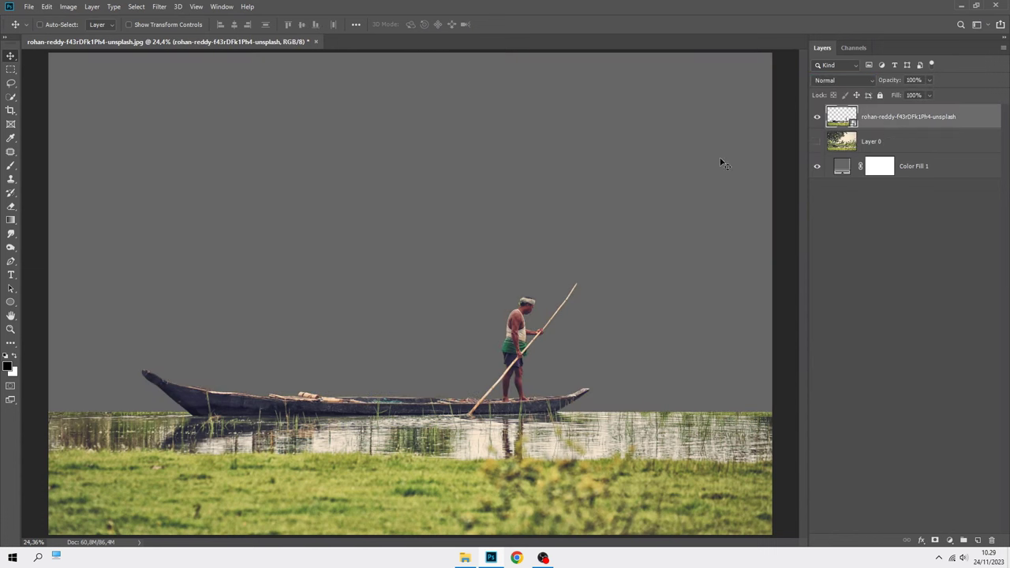
With the Pen tool, zoom in and place anchors along the boat's waterline from the left end
left_click(15, 263)
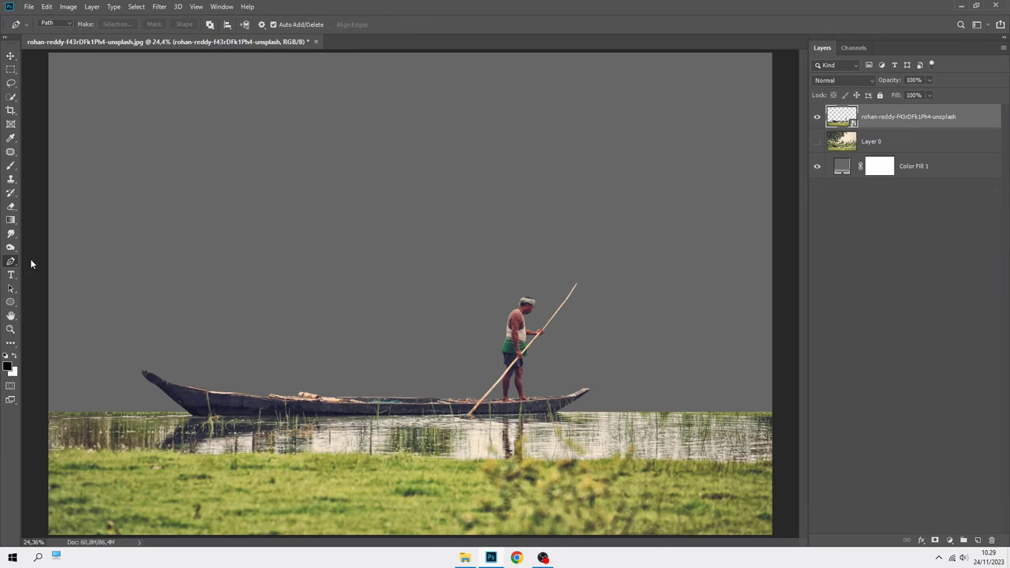
scroll(201, 440, "up", 2)
scroll(199, 426, "up", 3)
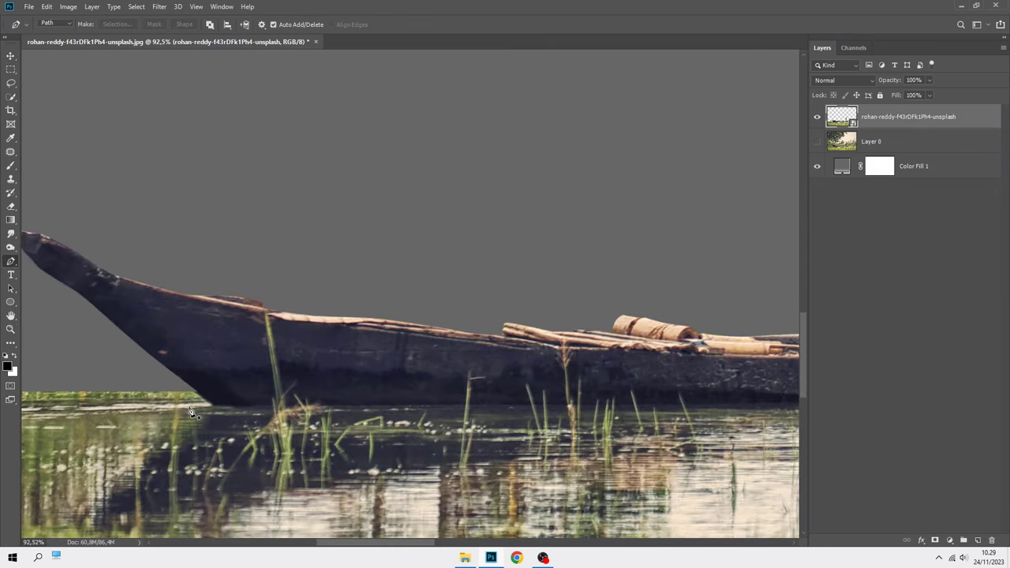
scroll(196, 410, "up", 1)
scroll(193, 384, "up", 1)
left_click(191, 377)
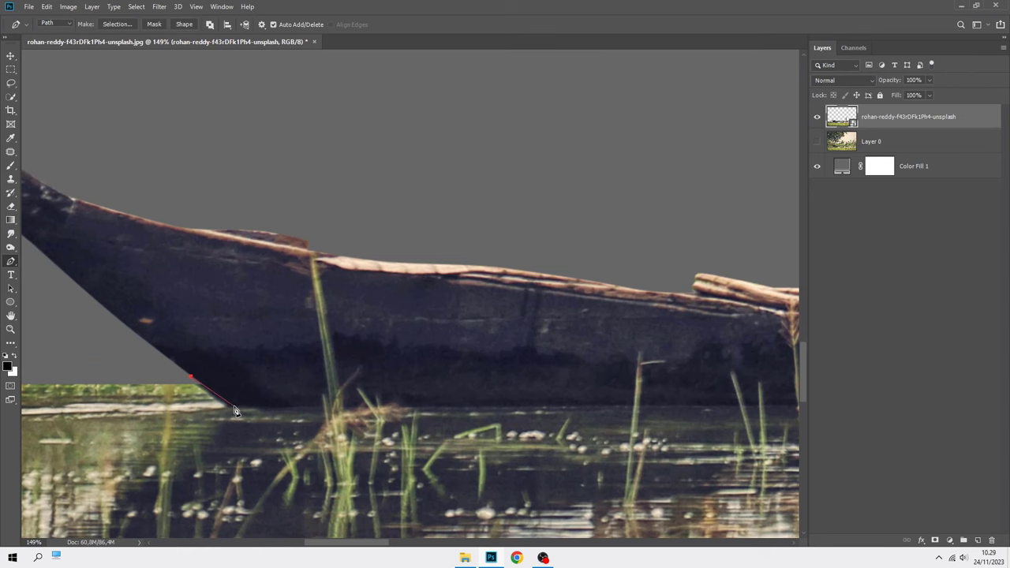
left_click(243, 410)
scroll(243, 412, "down", 2)
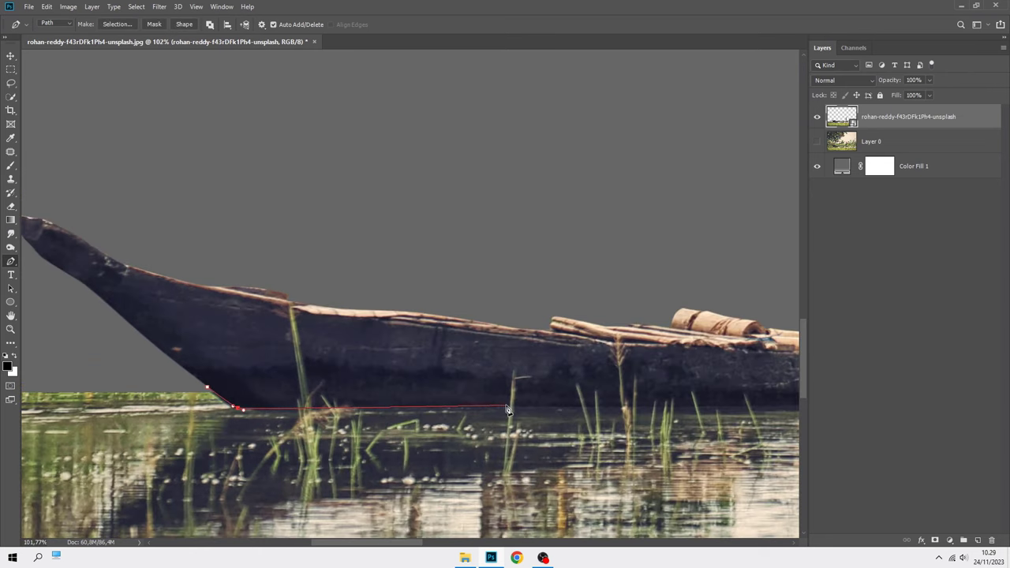
scroll(512, 410, "right", 3)
scroll(552, 403, "right", 3)
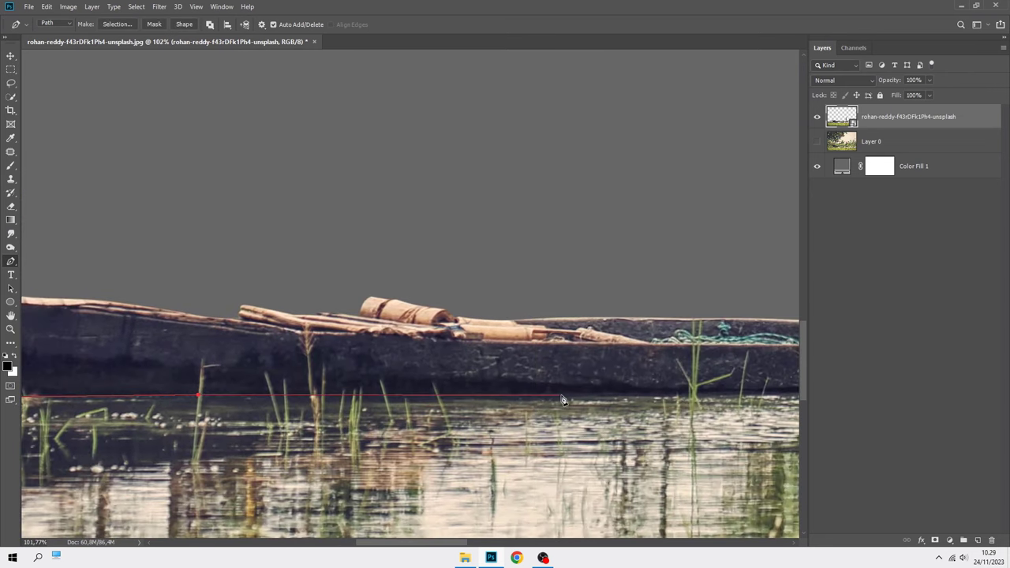
left_click(590, 394)
scroll(600, 397, "right", 3)
scroll(616, 397, "right", 3)
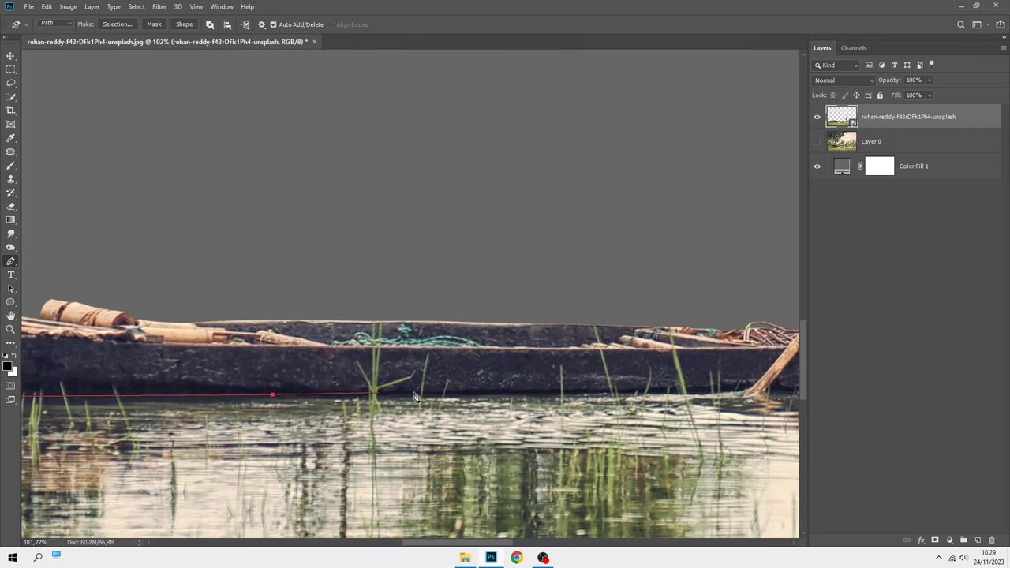
left_click(664, 396)
Continue the path around the boat's right tip and arc it above the man and pole
scroll(635, 403, "up", 1)
scroll(631, 406, "right", 5)
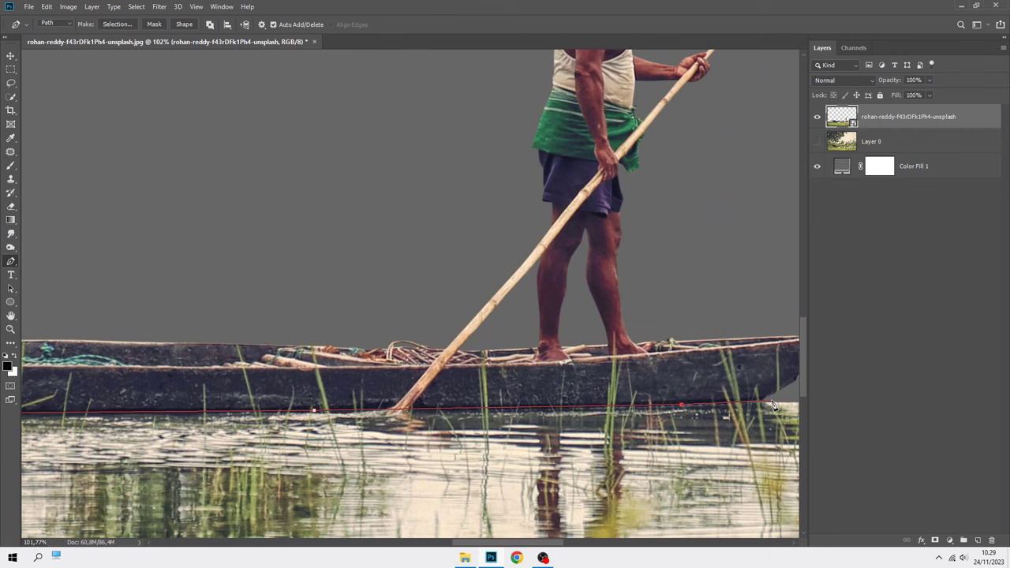
left_click_drag(779, 402, 442, 449)
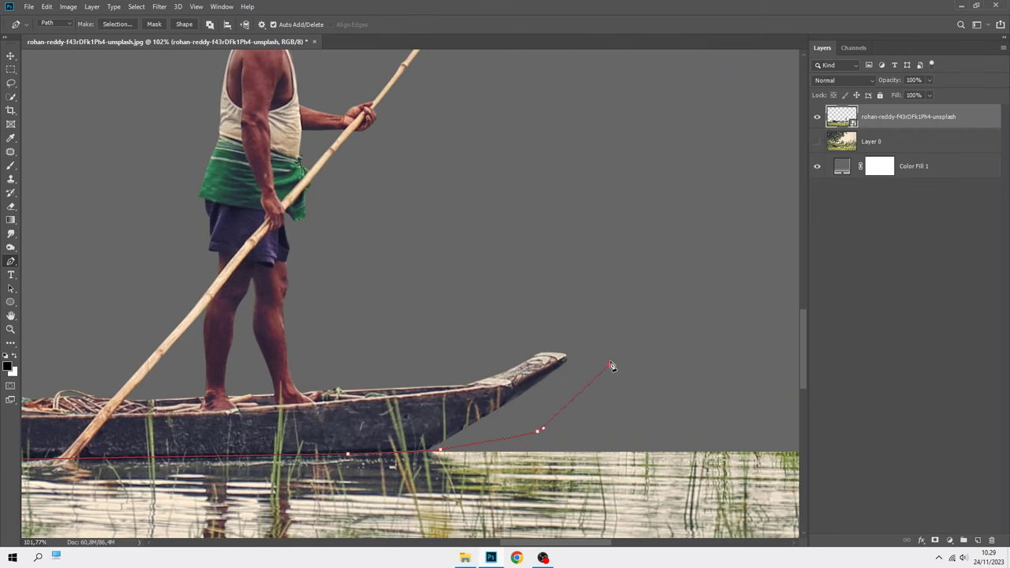
left_click(610, 315)
scroll(609, 318, "down", 3)
scroll(609, 318, "down", 2)
scroll(609, 319, "down", 2)
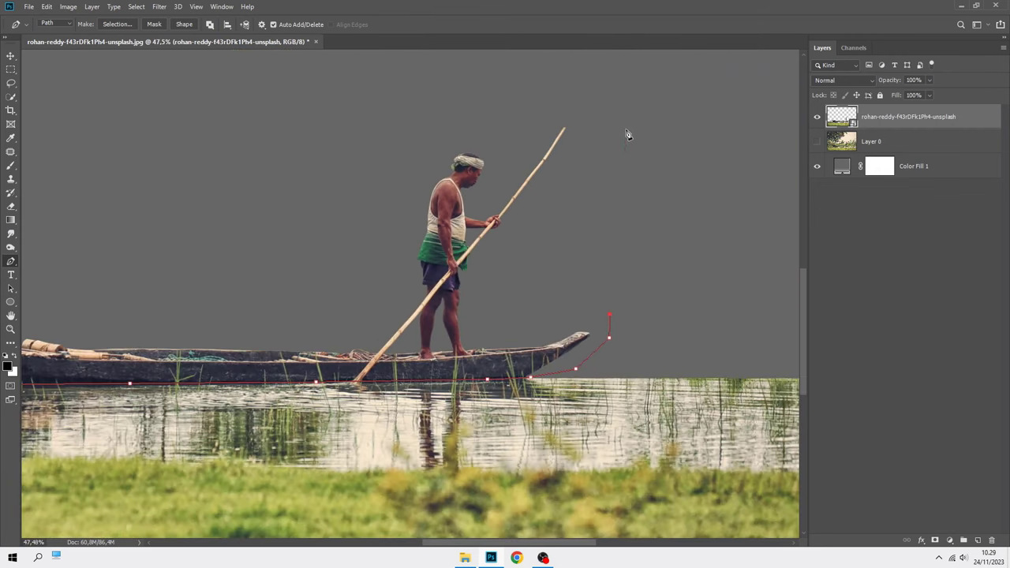
left_click(622, 97)
left_click(320, 126)
left_click_drag(187, 191, 505, 141)
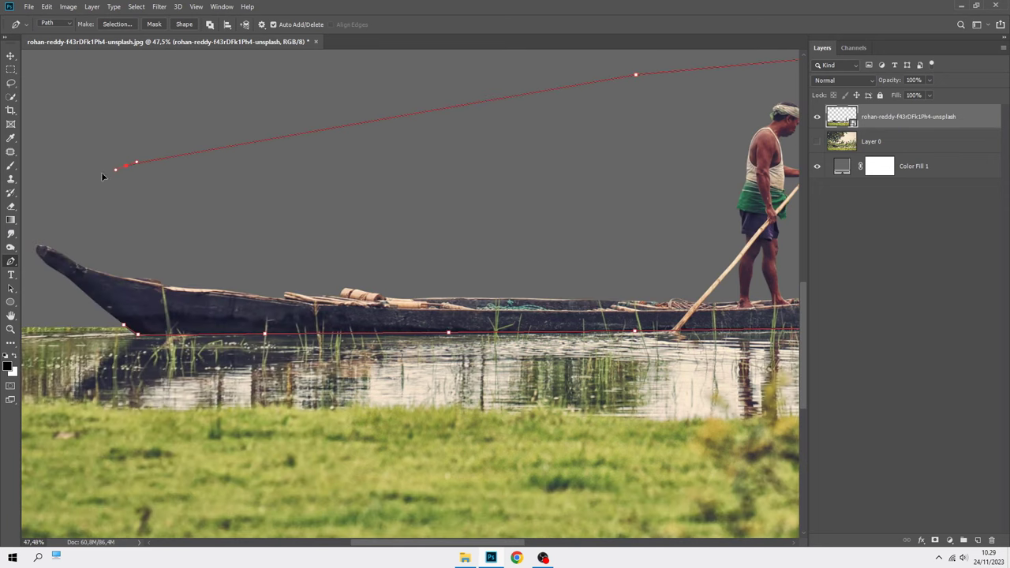
left_click_drag(102, 176, 211, 158)
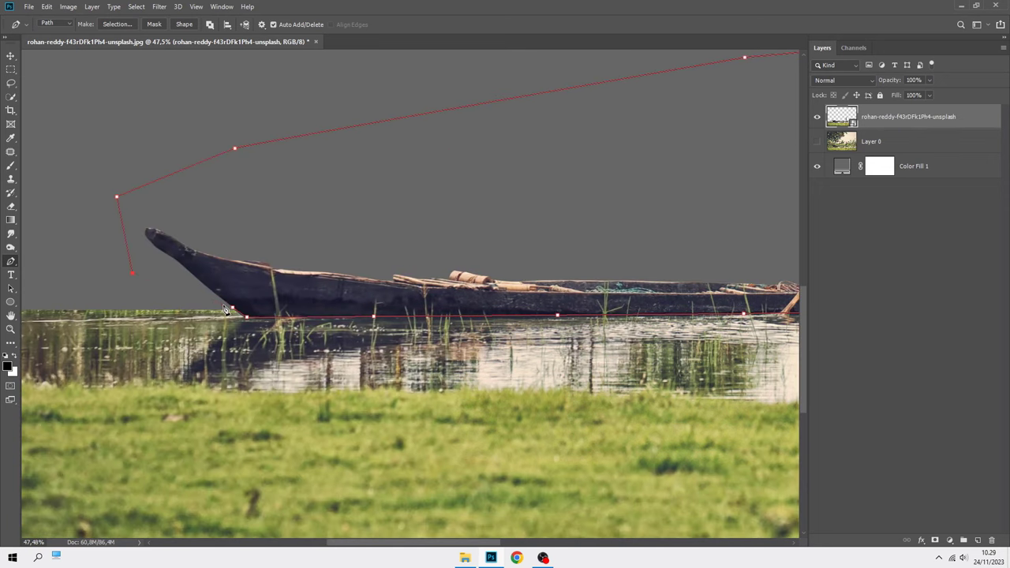
scroll(286, 232, "down", 5)
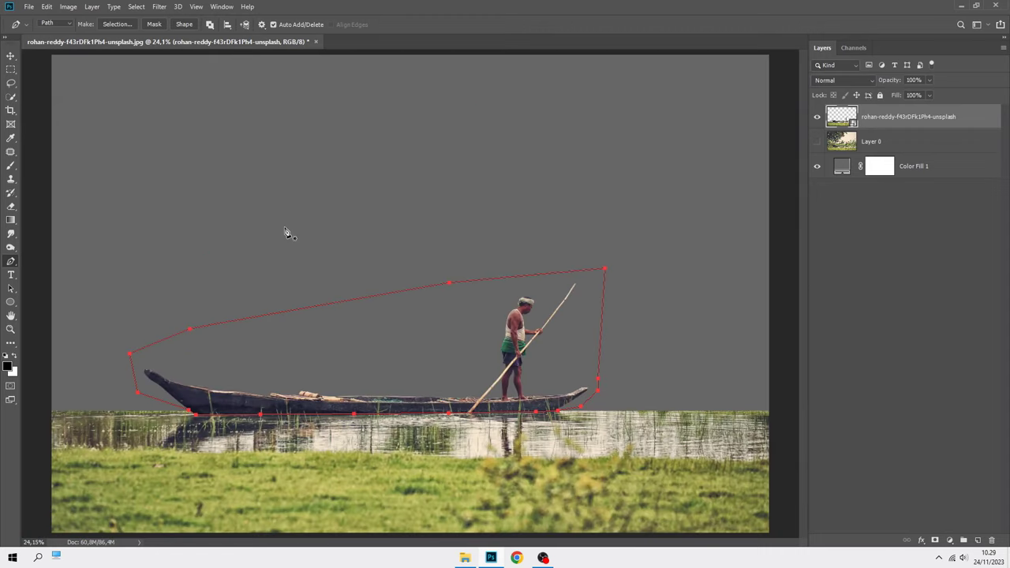
Turn the path into a selection with 0.3 feather and mask the top cut-out layer with it
right_click(285, 232)
left_click(316, 267)
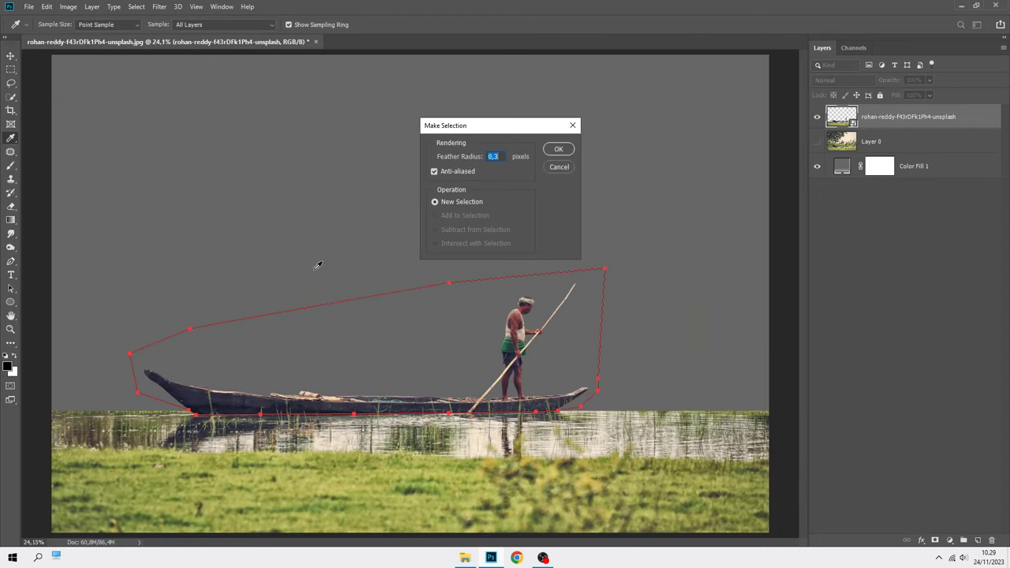
left_click(562, 150)
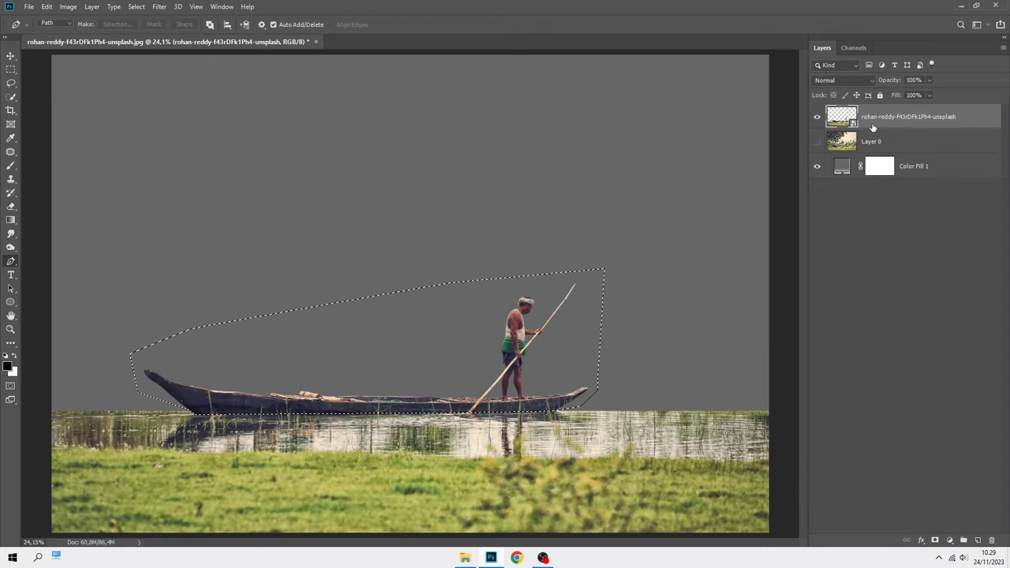
left_click(934, 540)
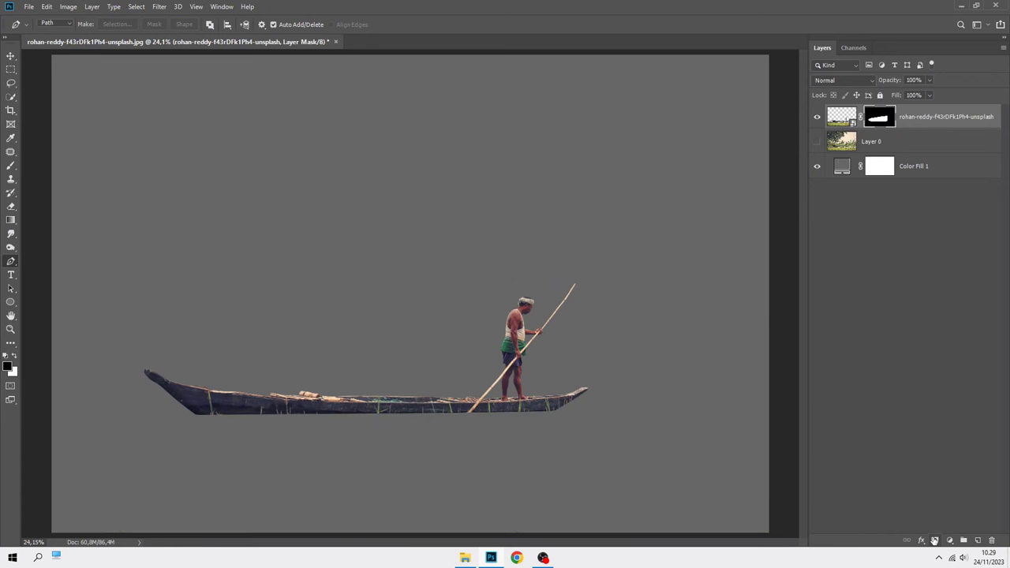
Show Layer 0 and give it an inverted, fully black layer mask
left_click(877, 142)
left_click(816, 142)
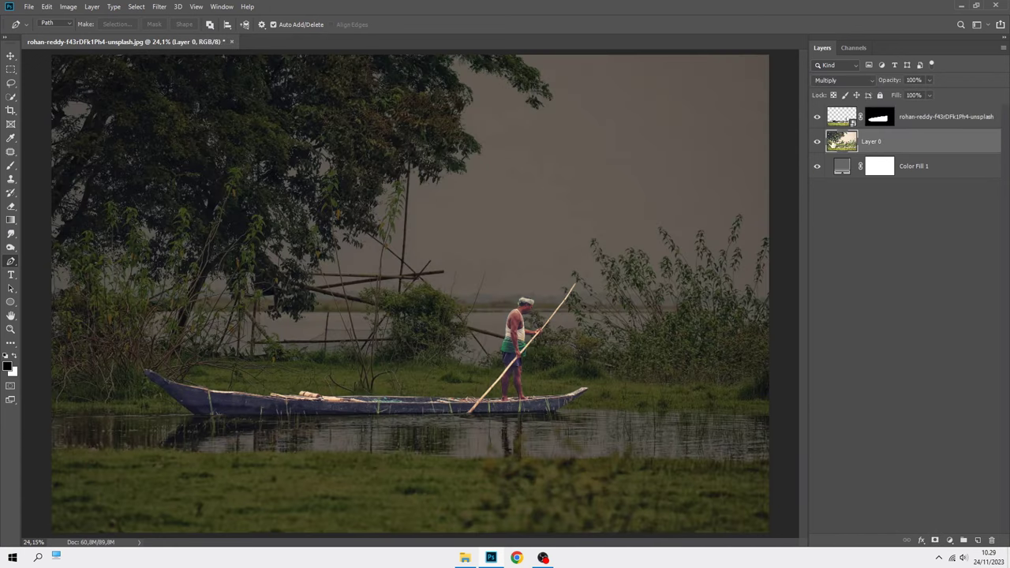
left_click(935, 539)
key("ctrl+i")
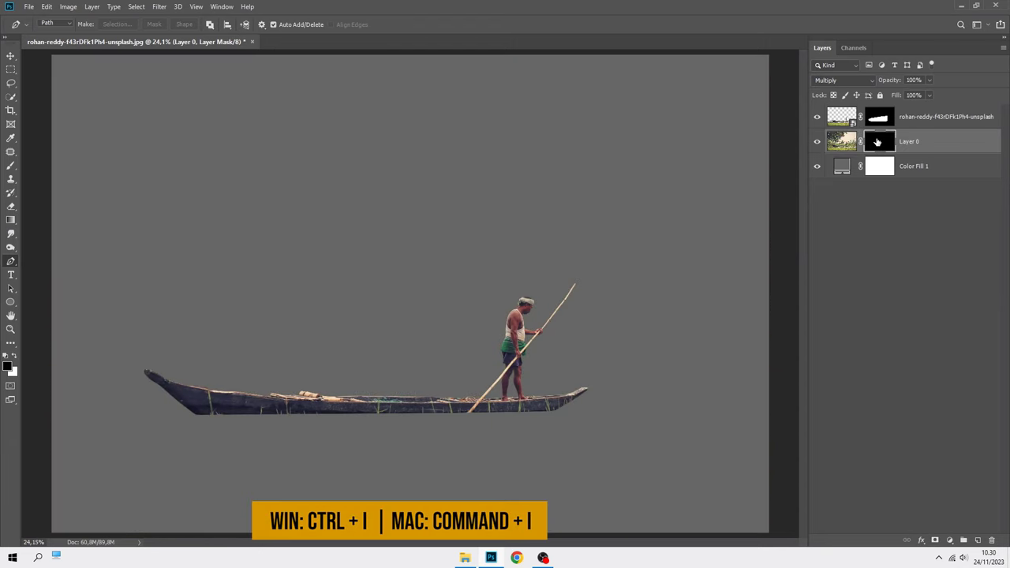
Paint white on Layer 0's mask with a 386 px soft brush at 23% opacity, revealing water and reflections
left_click(11, 165)
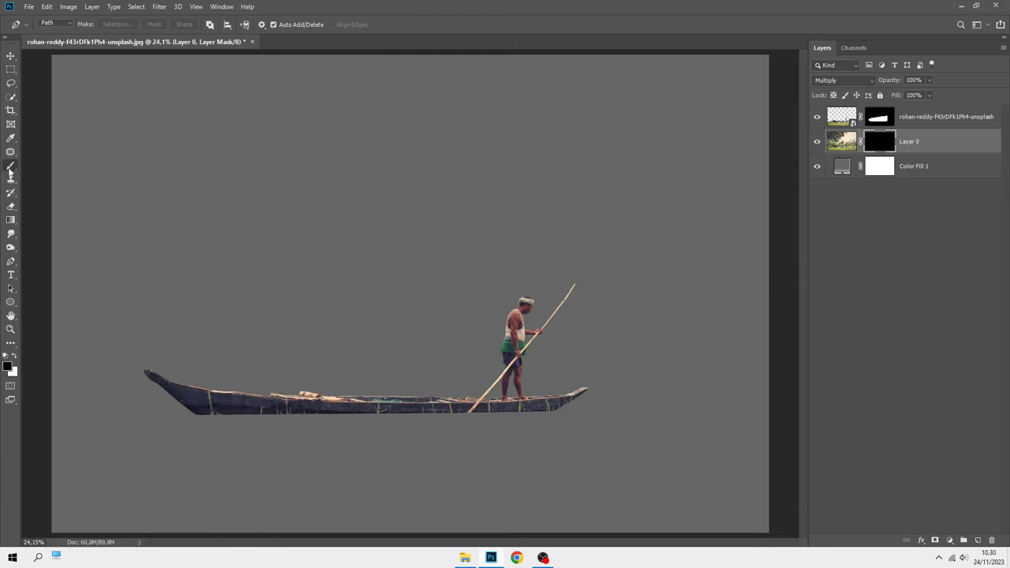
right_click(136, 237)
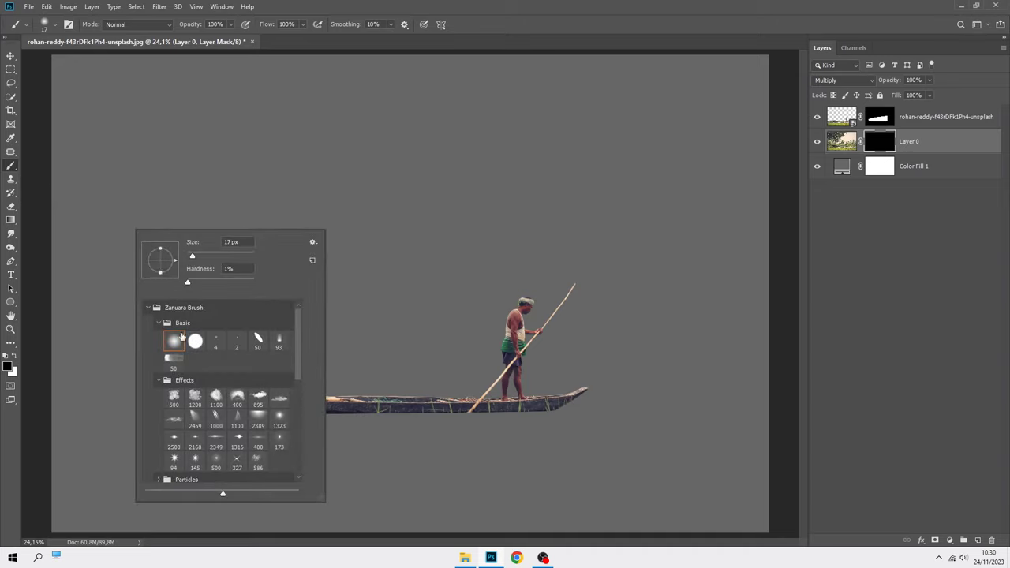
key("Escape")
left_click_drag(221, 181, 241, 183)
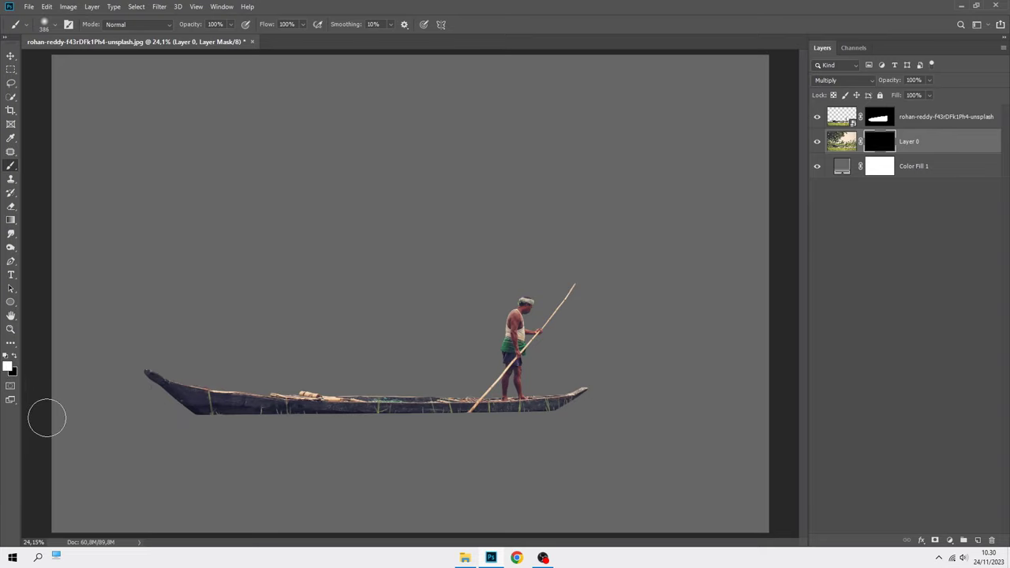
left_click_drag(49, 417, 782, 422)
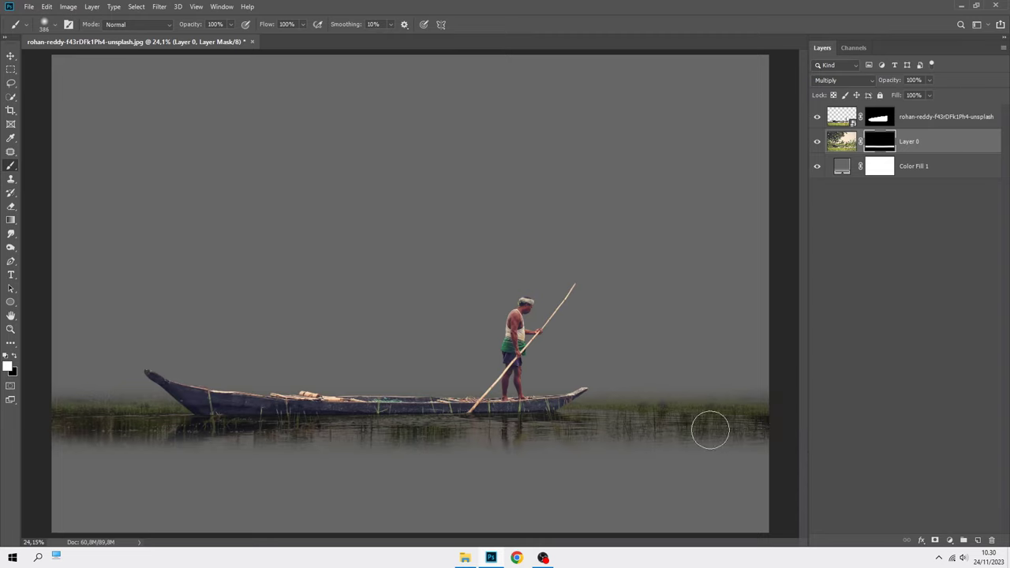
left_click(230, 25)
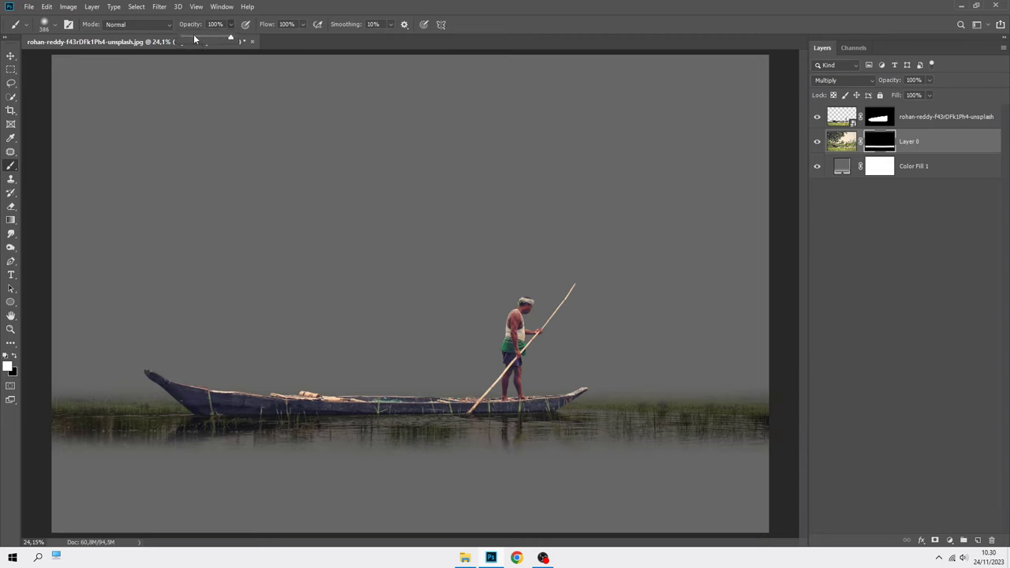
mouse_move(124, 447)
left_mouse_down()
mouse_move(451, 453)
mouse_move(789, 440)
mouse_move(324, 478)
mouse_move(55, 463)
mouse_move(61, 492)
mouse_move(118, 513)
mouse_move(781, 500)
left_mouse_up()
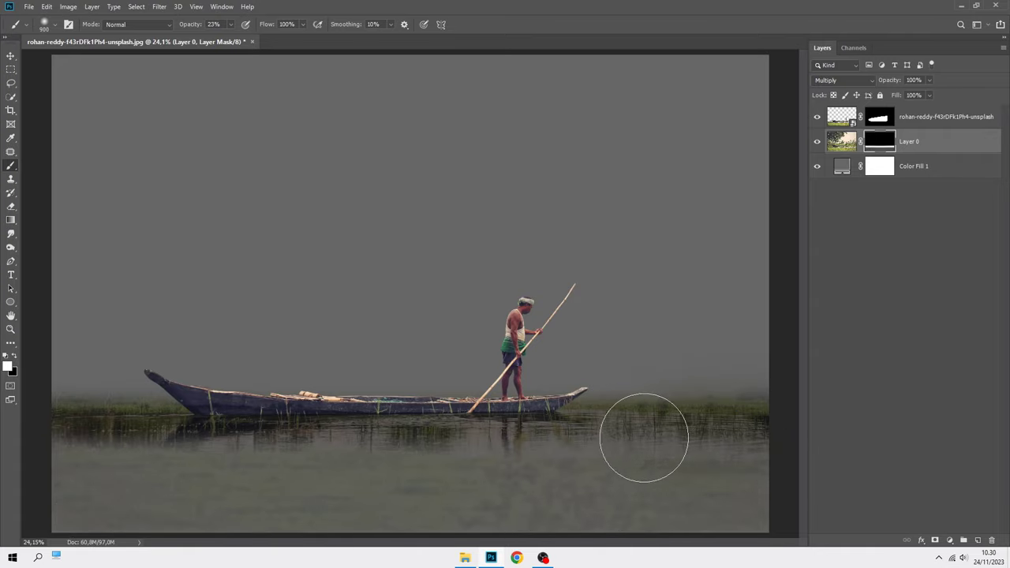
mouse_move(543, 446)
left_mouse_down()
mouse_move(228, 451)
mouse_move(65, 433)
mouse_move(59, 400)
mouse_move(123, 429)
left_mouse_up()
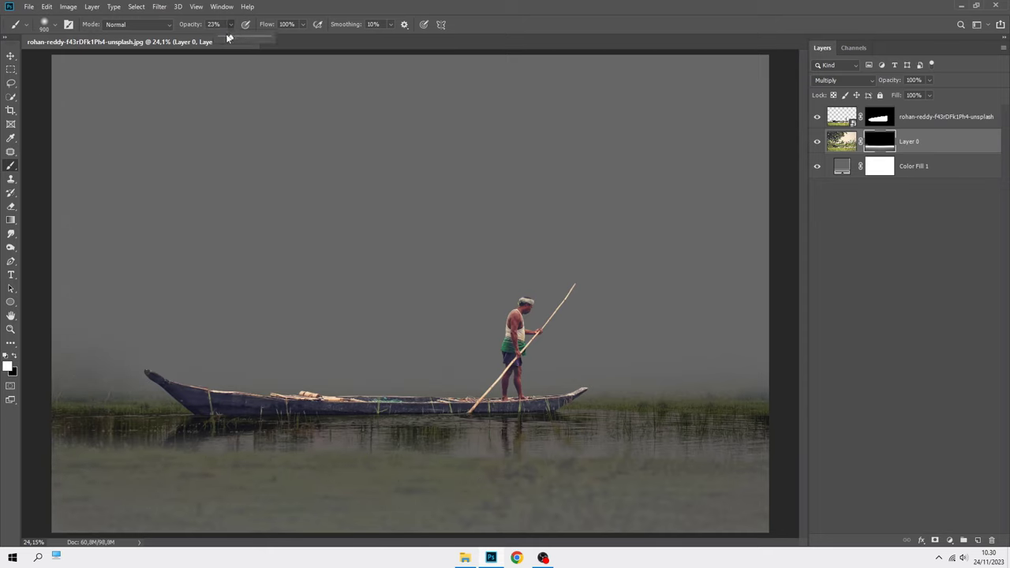
At 10% brush opacity, paint white then black on Layer 0's mask to balance fog at both edges
left_click(90, 433)
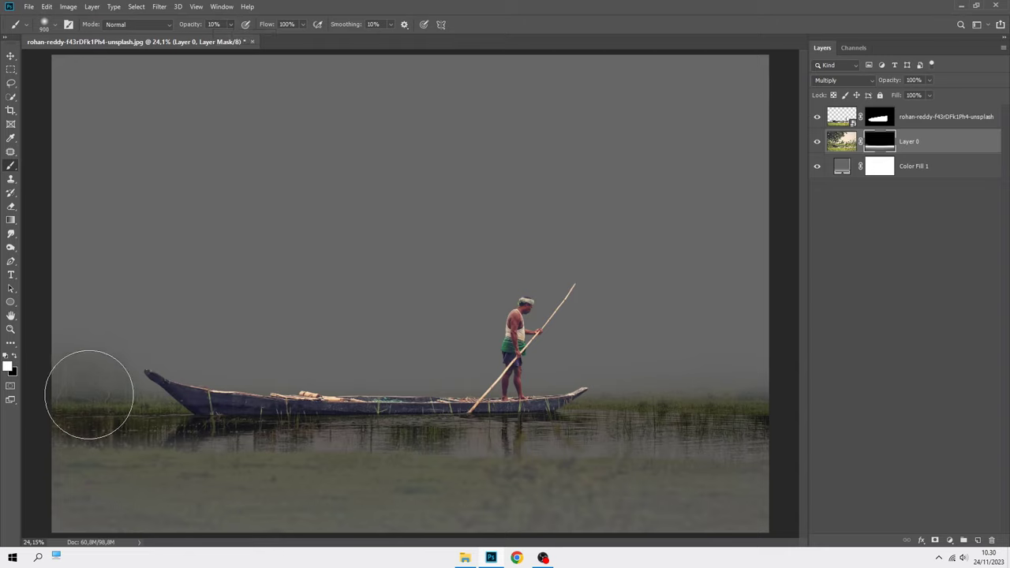
mouse_move(90, 395)
left_mouse_down()
mouse_move(128, 413)
mouse_move(56, 395)
mouse_move(79, 402)
left_mouse_up()
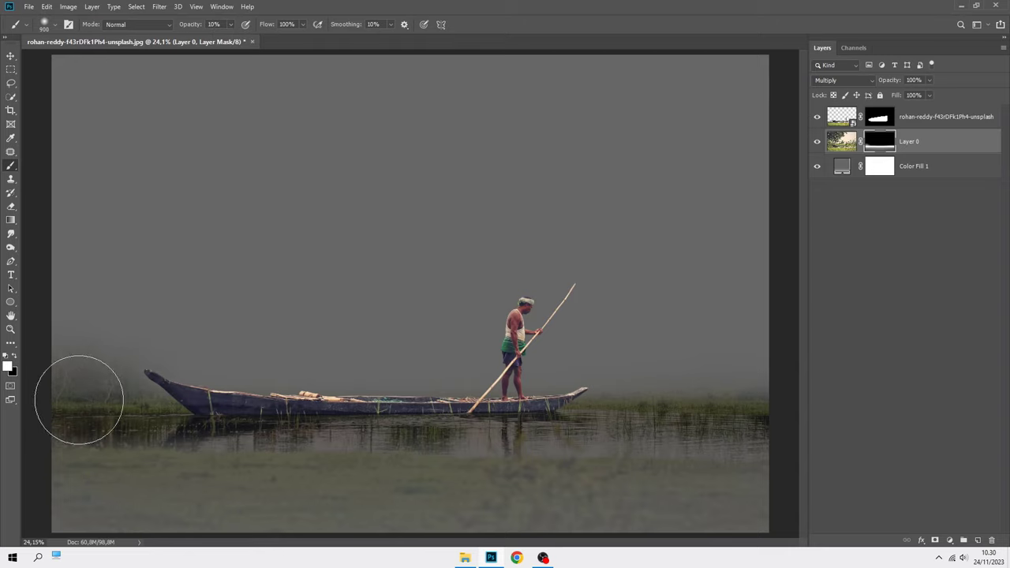
mouse_move(608, 409)
left_mouse_down()
mouse_move(755, 390)
mouse_move(575, 424)
left_mouse_up()
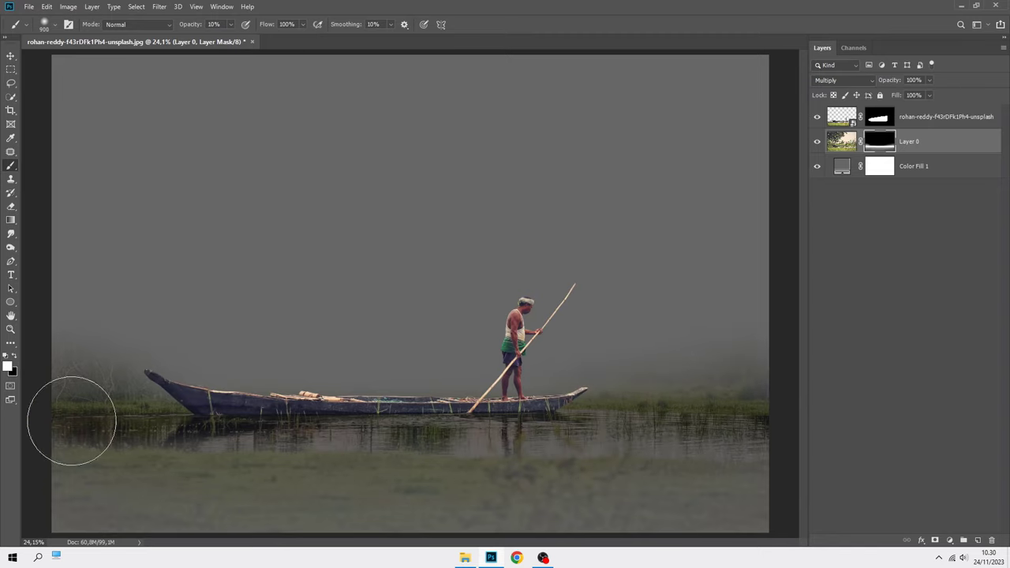
left_click(14, 357)
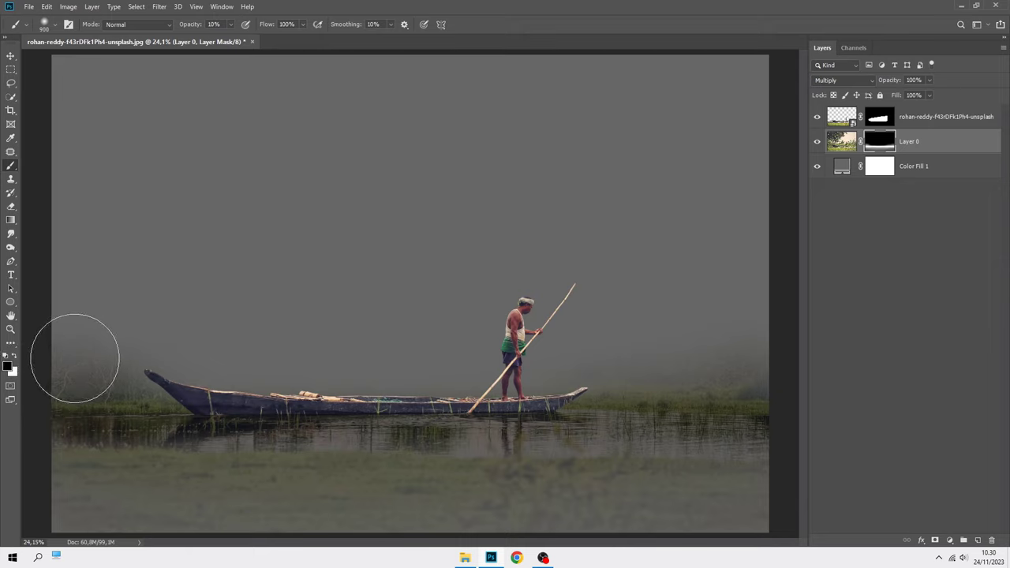
mouse_move(117, 358)
left_mouse_down()
mouse_move(89, 357)
mouse_move(121, 371)
left_mouse_up()
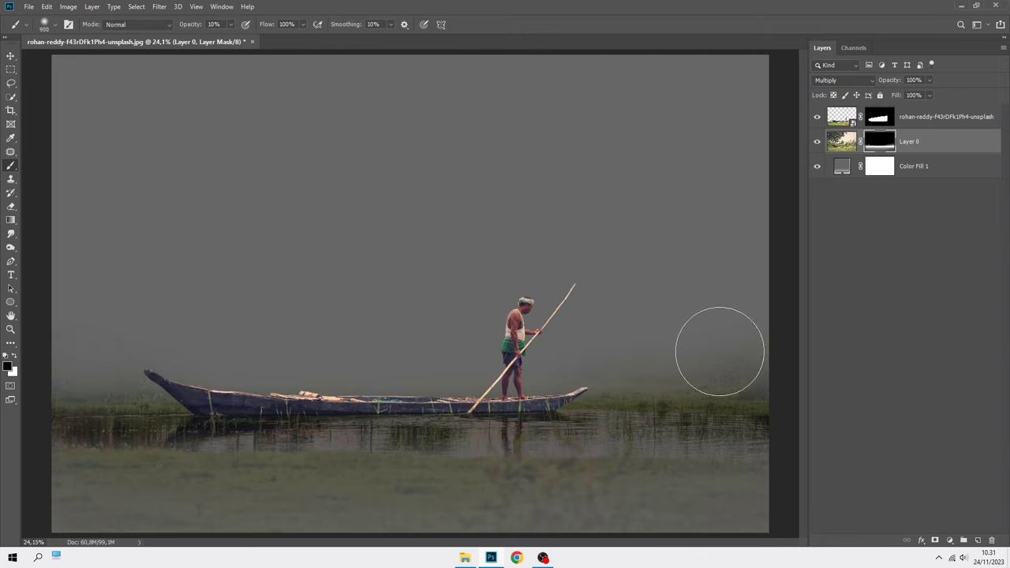
mouse_move(719, 350)
left_mouse_down()
mouse_move(742, 354)
mouse_move(679, 356)
left_mouse_up()
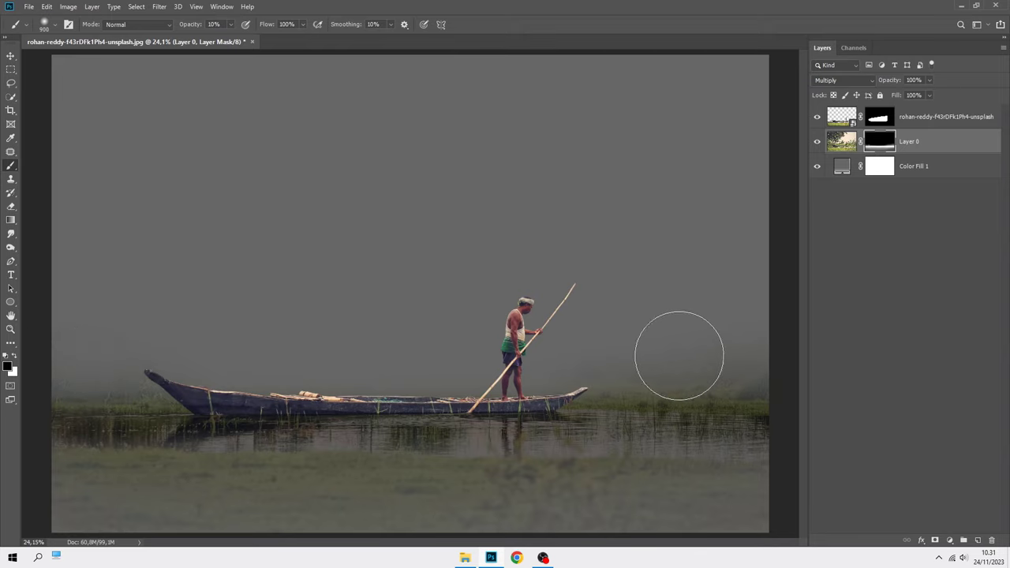
left_click(818, 142)
key("ctrl+2")
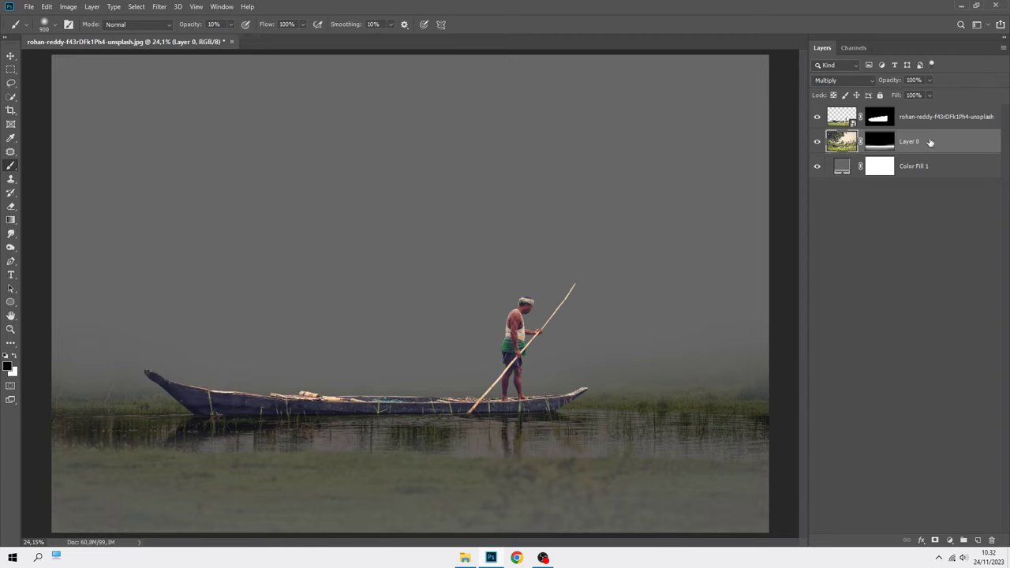
Add a Brightness/Contrast layer clipped to the rohan-reddy boatman layer with Brightness -98
left_click(922, 126)
left_click(949, 540)
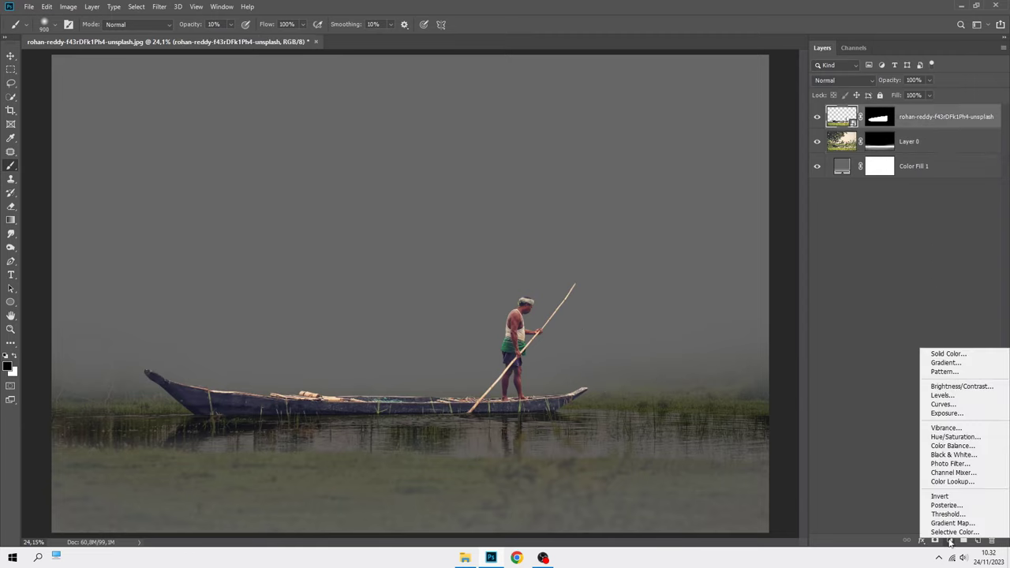
left_click(961, 387)
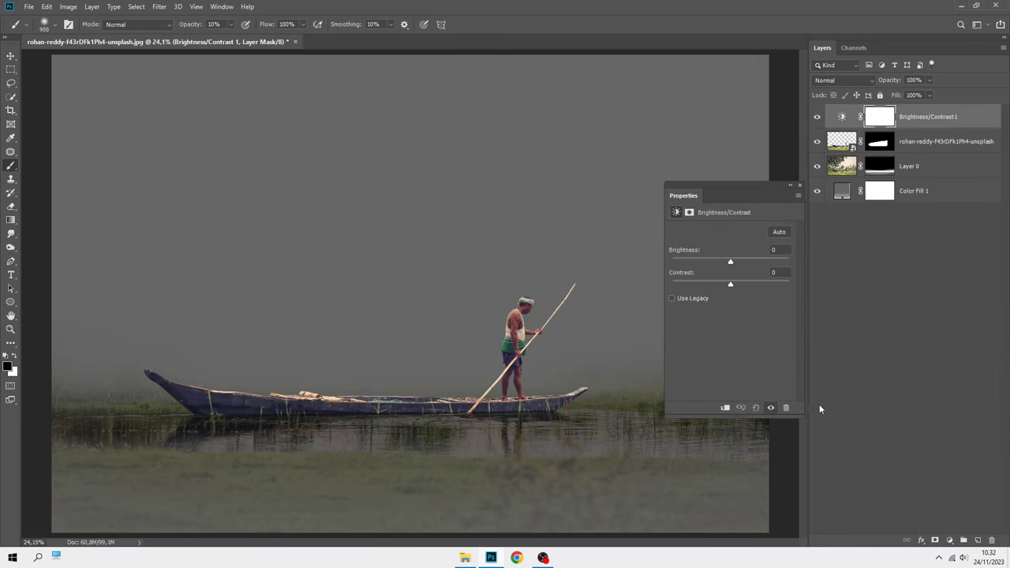
left_click(724, 408)
left_click_drag(729, 263, 712, 262)
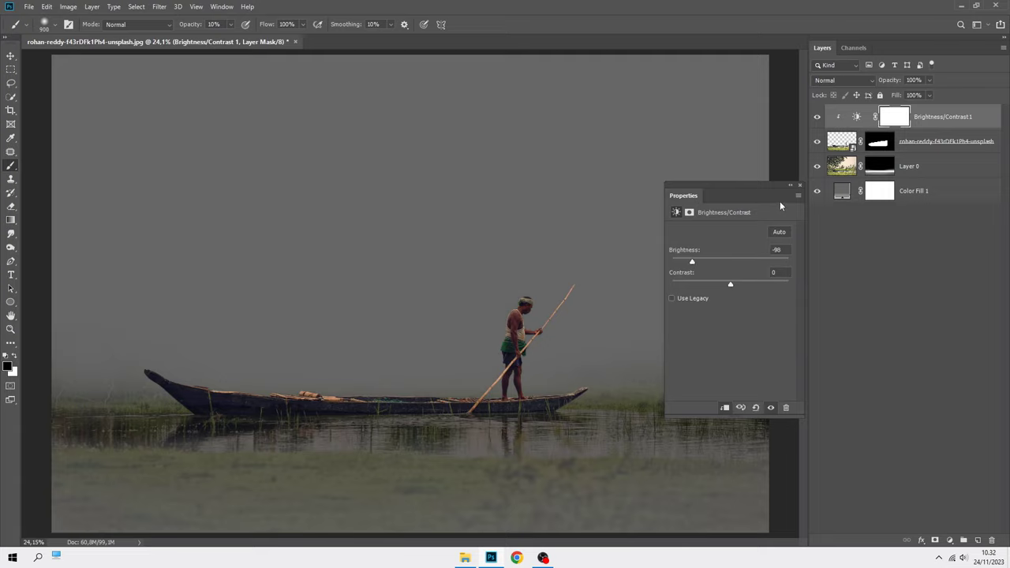
left_click(799, 187)
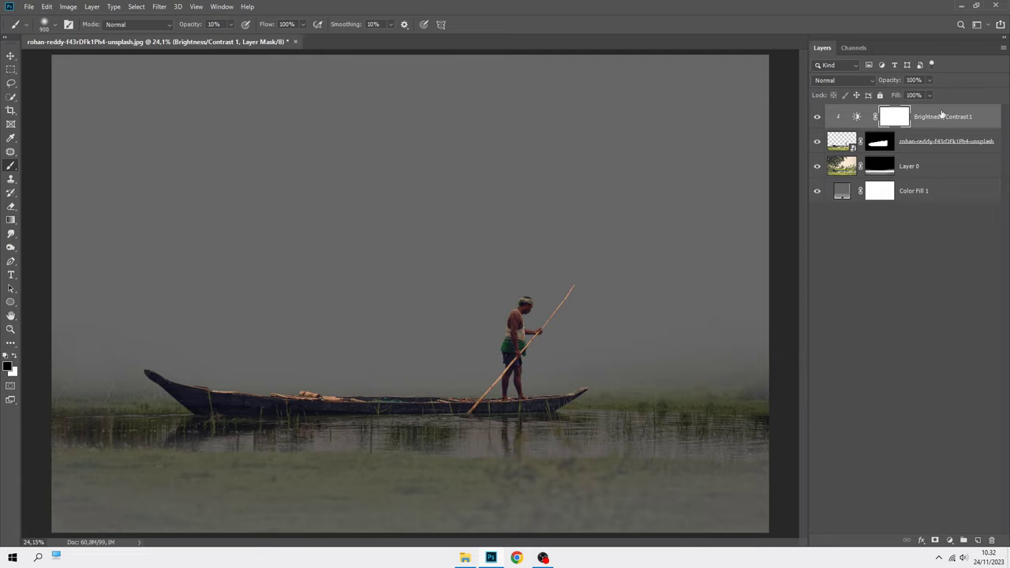
key("ctrl+2")
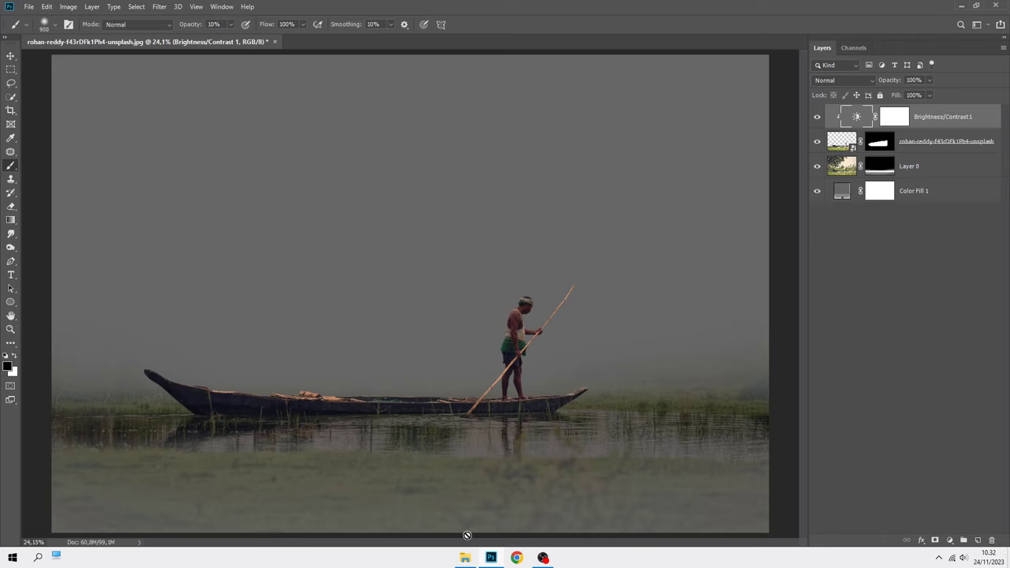
Drag glowing_clouds.jpg from the stock images folder onto the canvas
left_click(465, 558)
left_click_drag(65, 118, 471, 555)
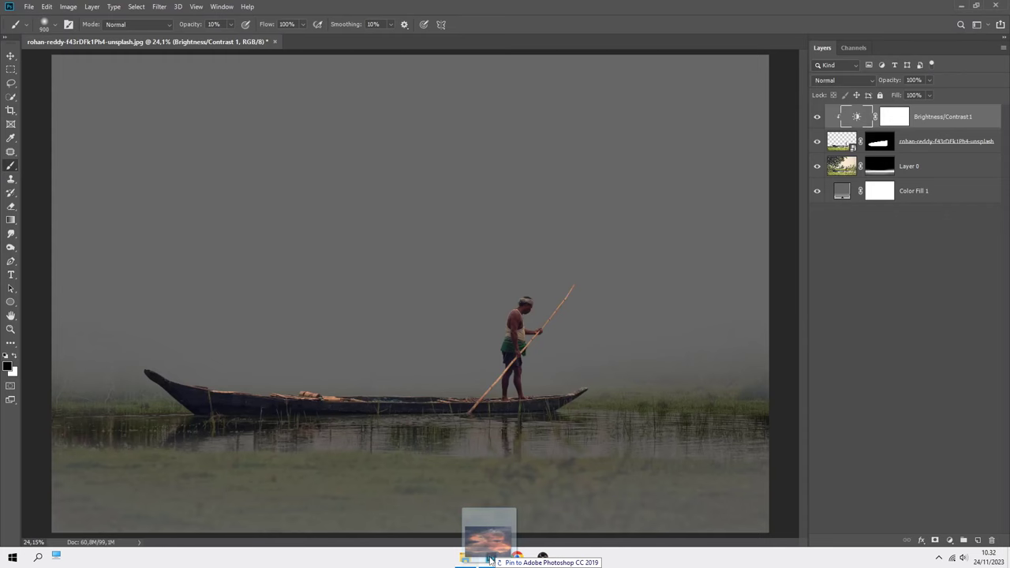
left_click_drag(470, 556, 439, 261)
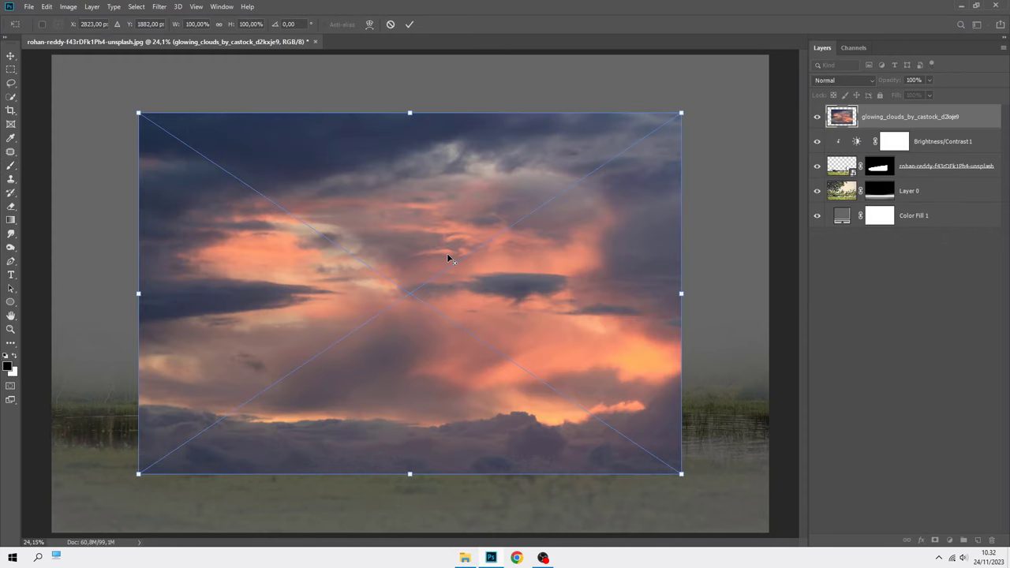
Scale the placed clouds to about 116% and stretch them across the canvas to the right edge
scroll(450, 259, "down", 1)
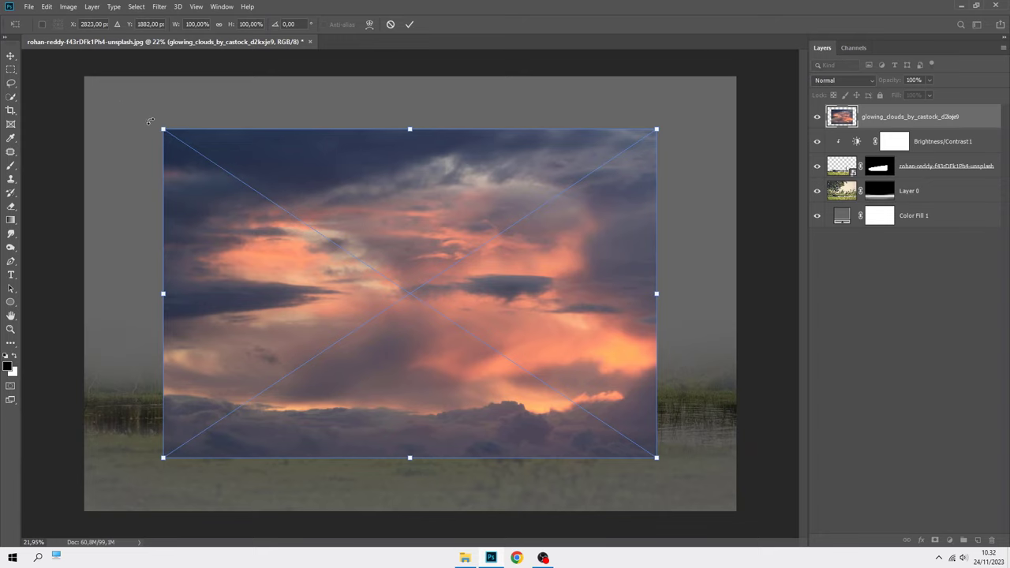
left_click_drag(159, 126, 81, 74)
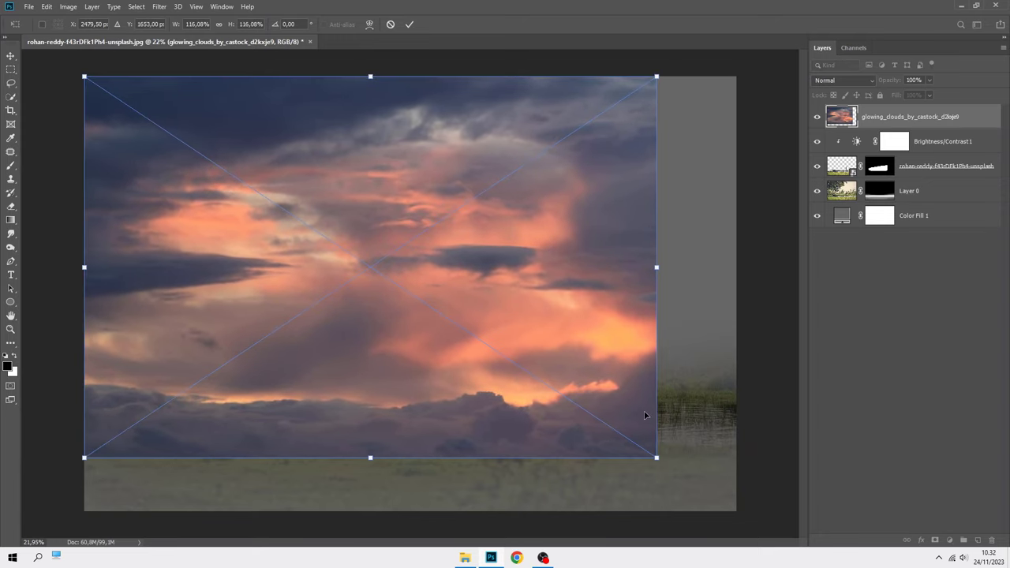
left_click_drag(656, 458, 742, 399)
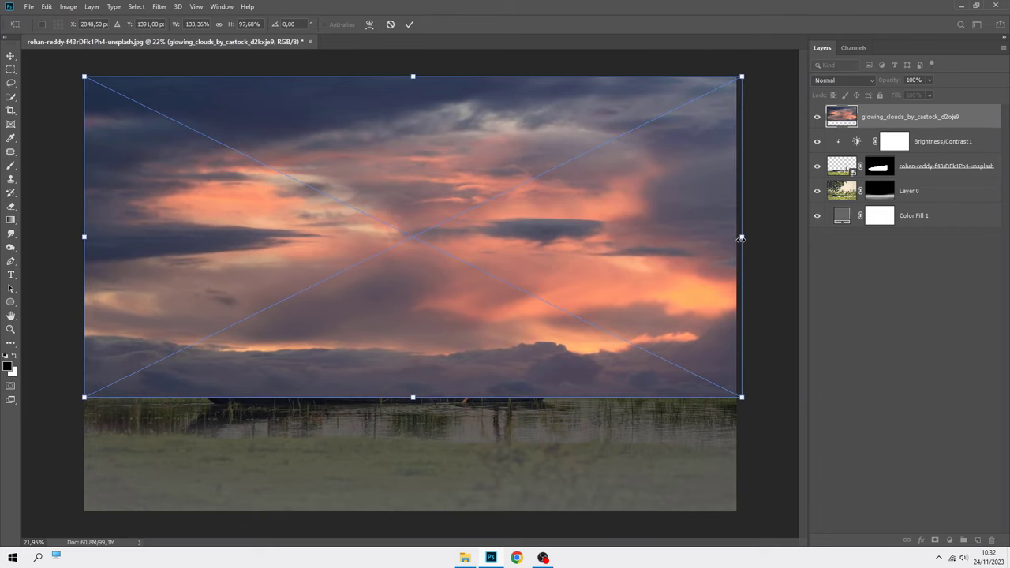
left_click_drag(741, 238, 732, 239)
left_click(407, 26)
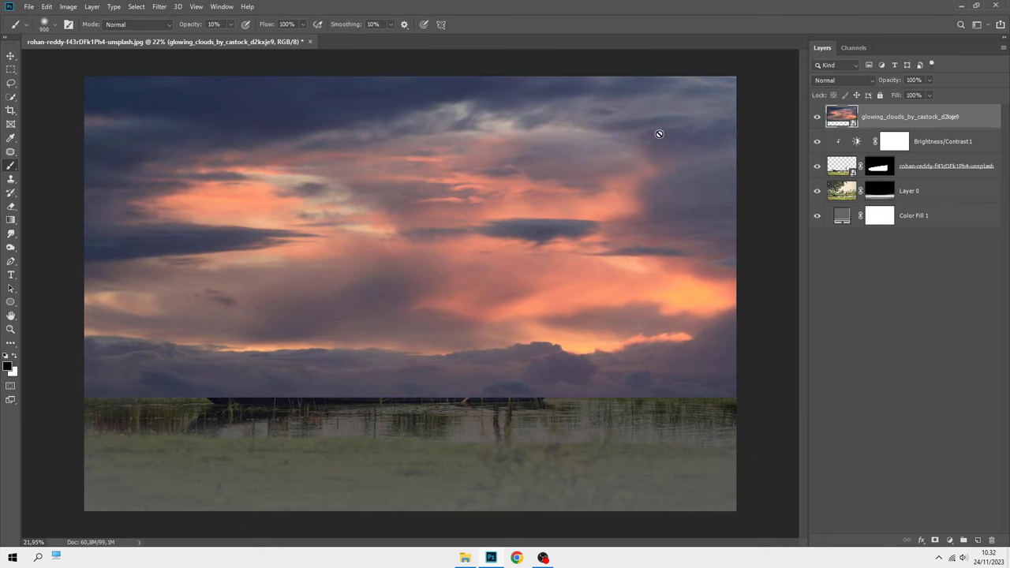
Move the clouds layer down below the boatman layer and Layer 0
left_click_drag(927, 120, 917, 184)
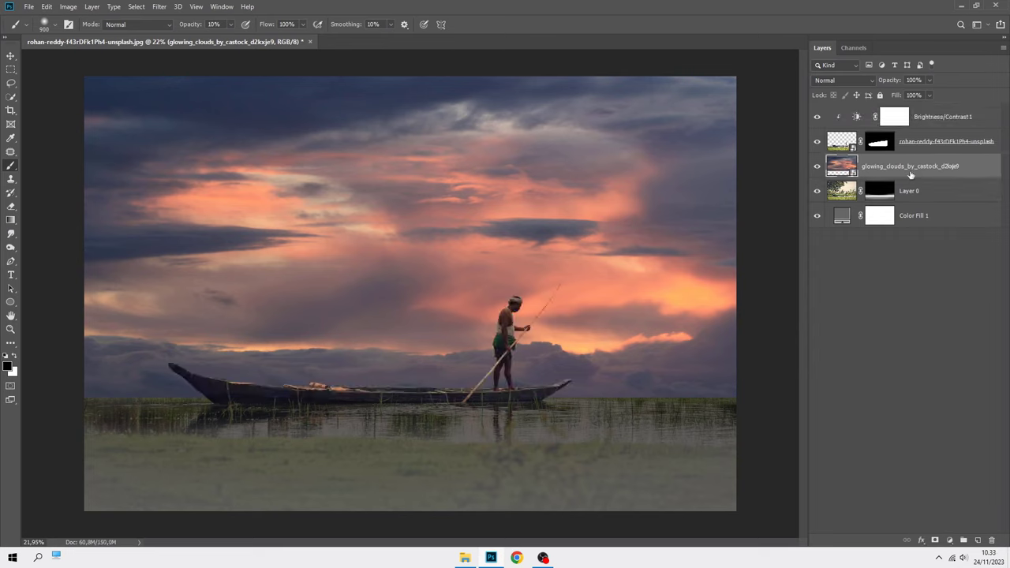
left_click_drag(910, 170, 906, 201)
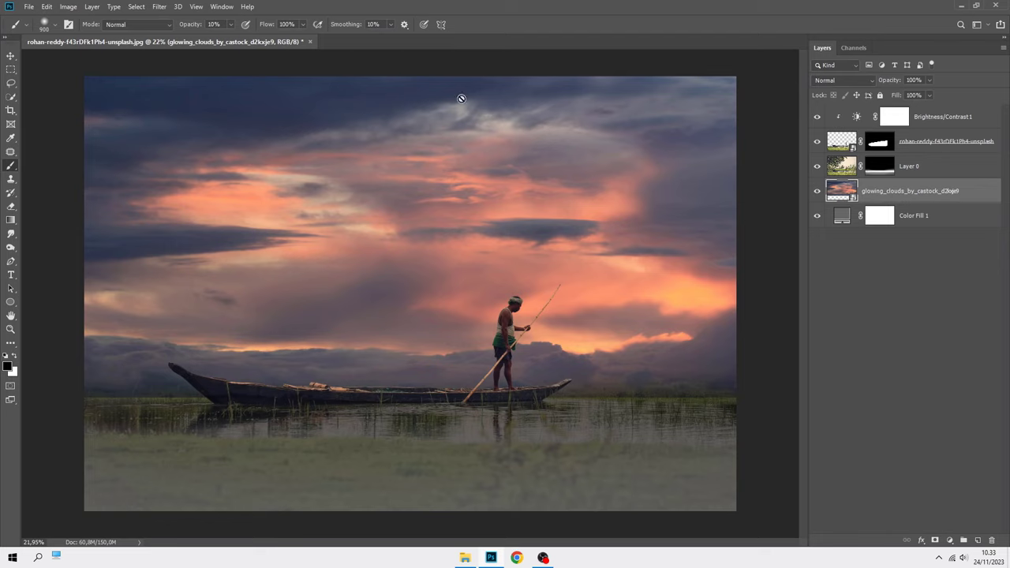
left_click(160, 7)
mouse_move(165, 127)
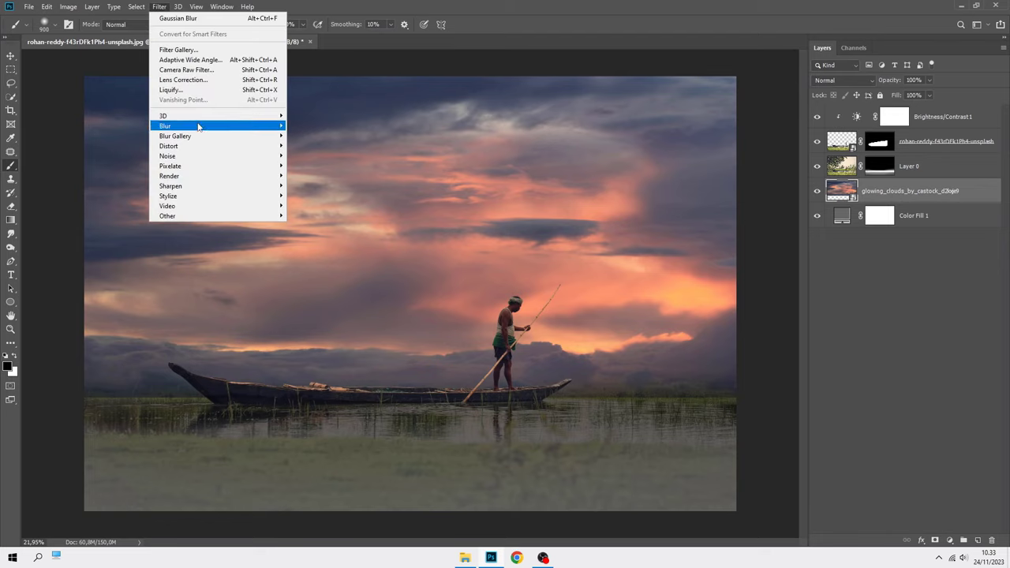
Blur the clouds with an 11-pixel Gaussian Blur, then select the Brightness/Contrast 1 layer
left_click(320, 166)
type("11")
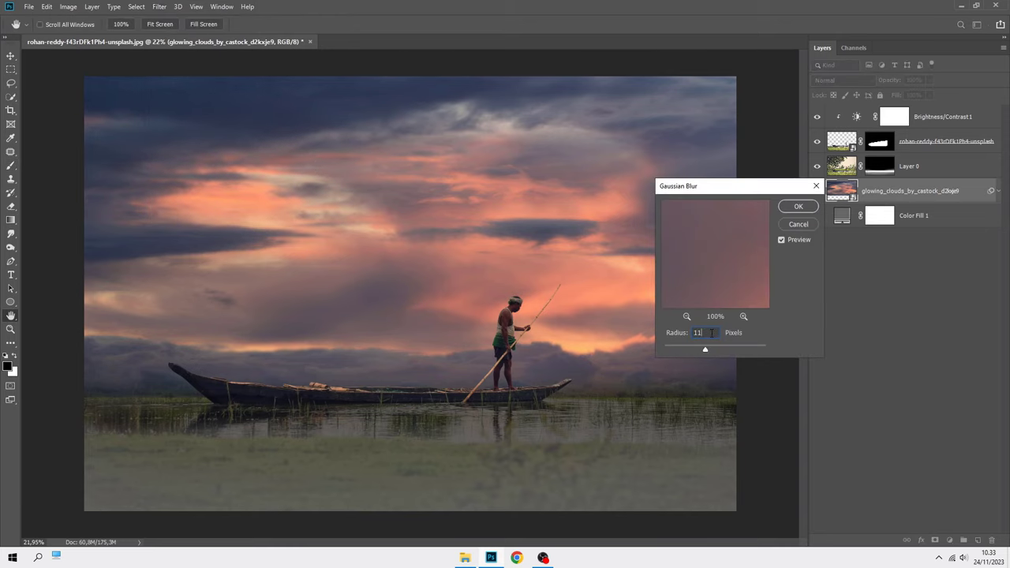
left_click(798, 207)
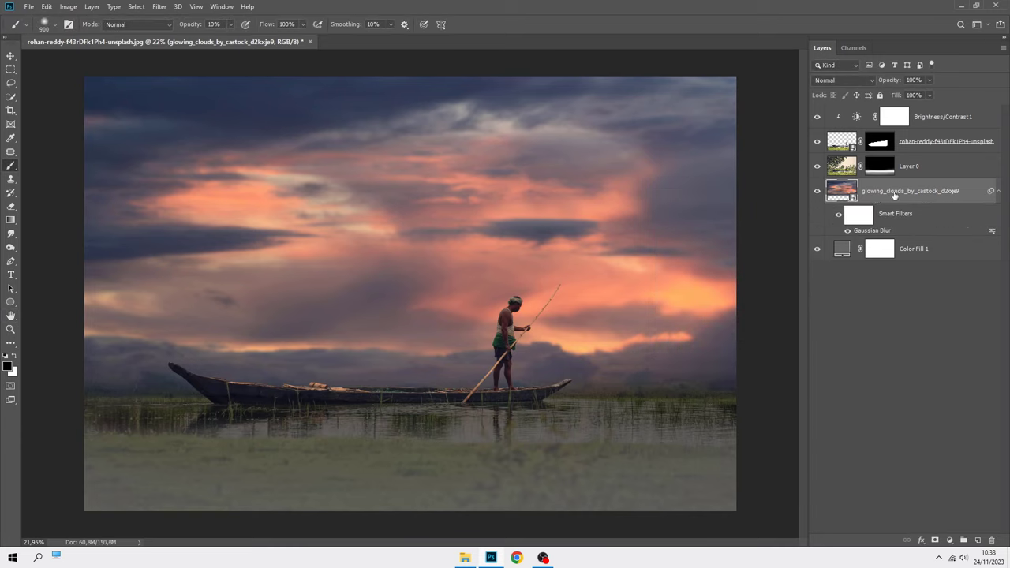
left_click(932, 116)
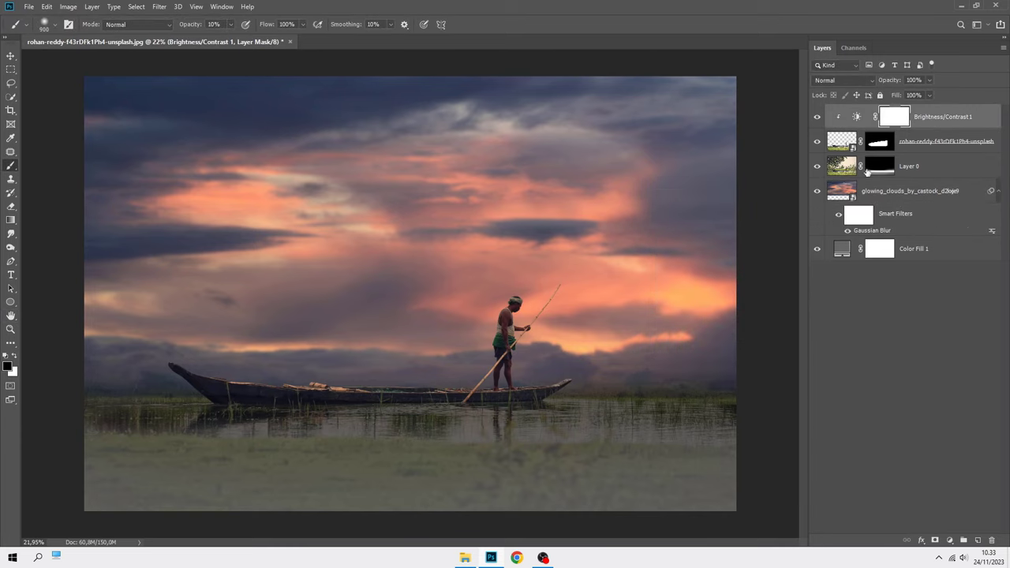
Place another copy of the glowing_clouds image into the composition
left_click(471, 559)
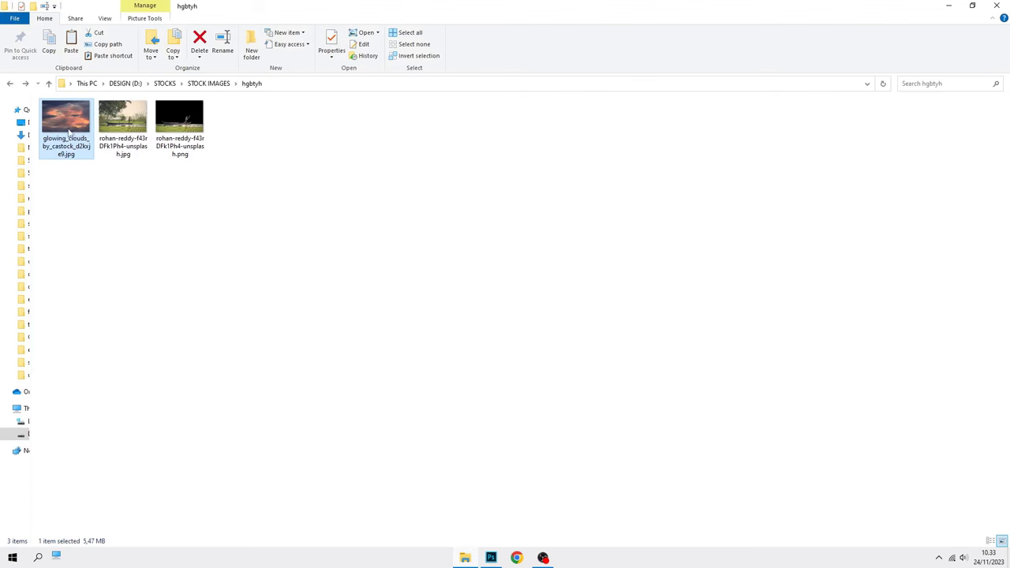
left_click_drag(70, 133, 506, 534)
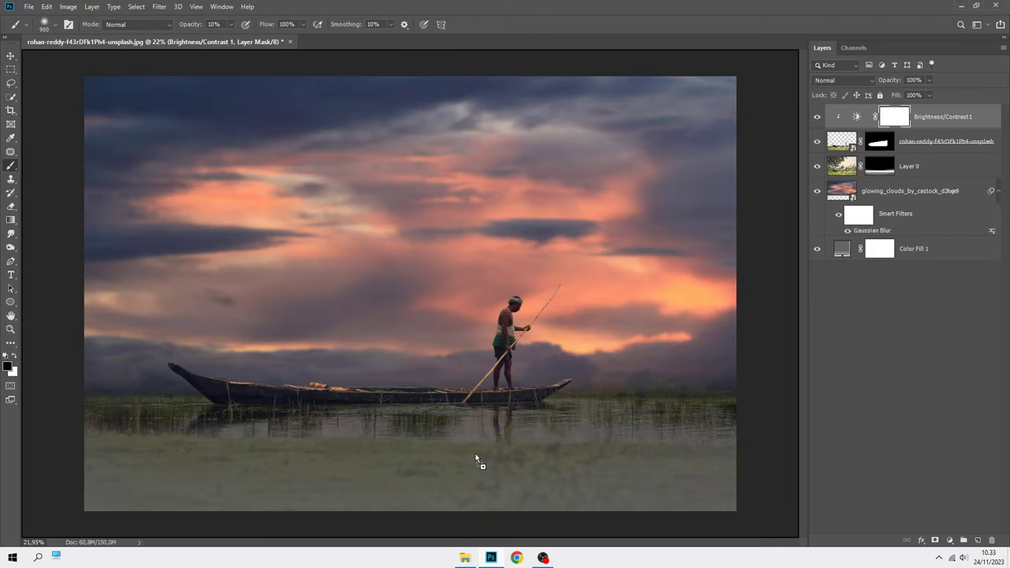
left_click_drag(491, 557, 445, 332)
Flip the clouds copy vertically, flatten it into the water below the boat, and move it above Color Fill 1
right_click(444, 332)
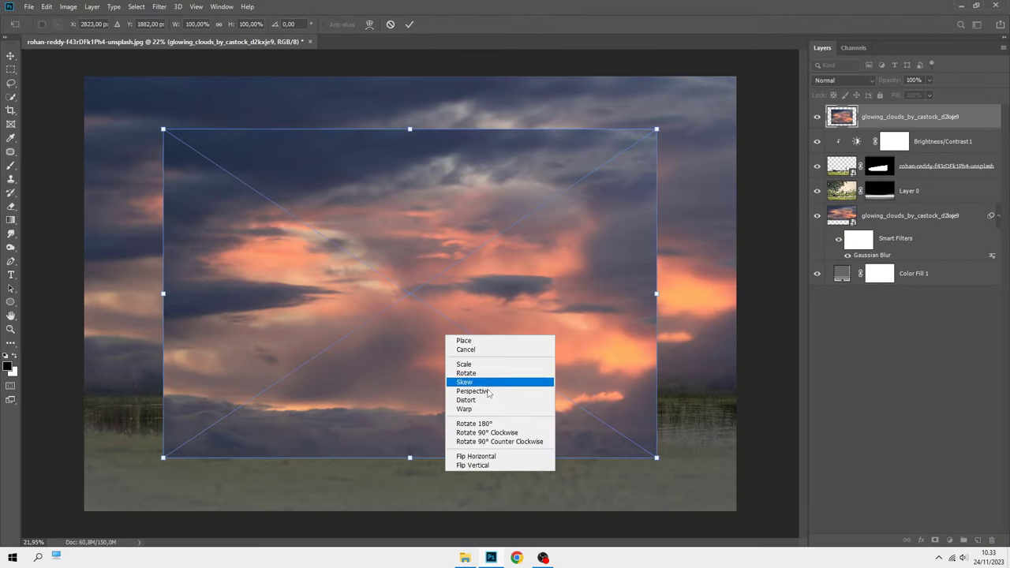
left_click(485, 464)
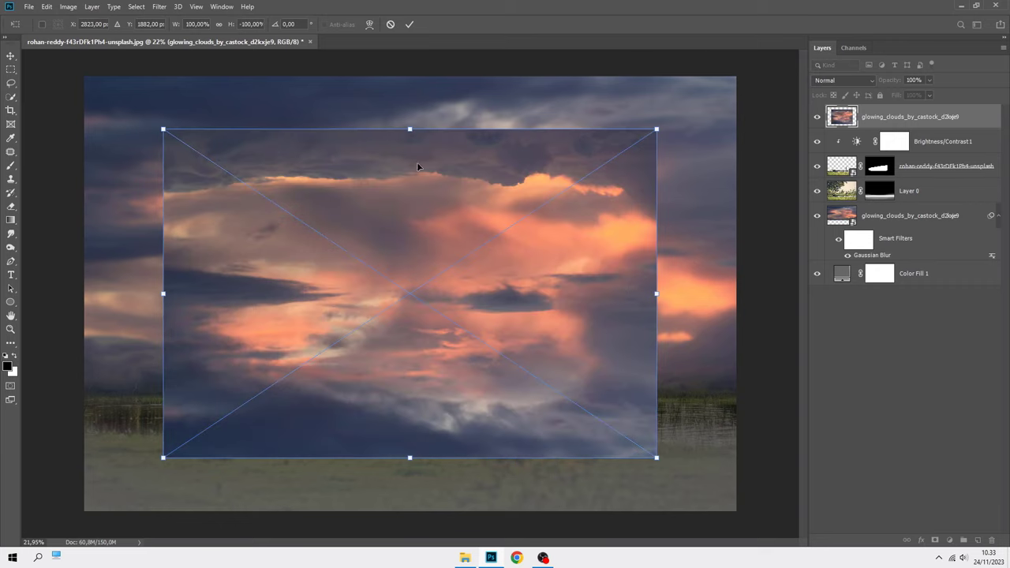
left_click_drag(410, 129, 410, 327)
mouse_move(378, 365)
left_mouse_down()
mouse_move(324, 420)
mouse_move(299, 418)
left_mouse_up()
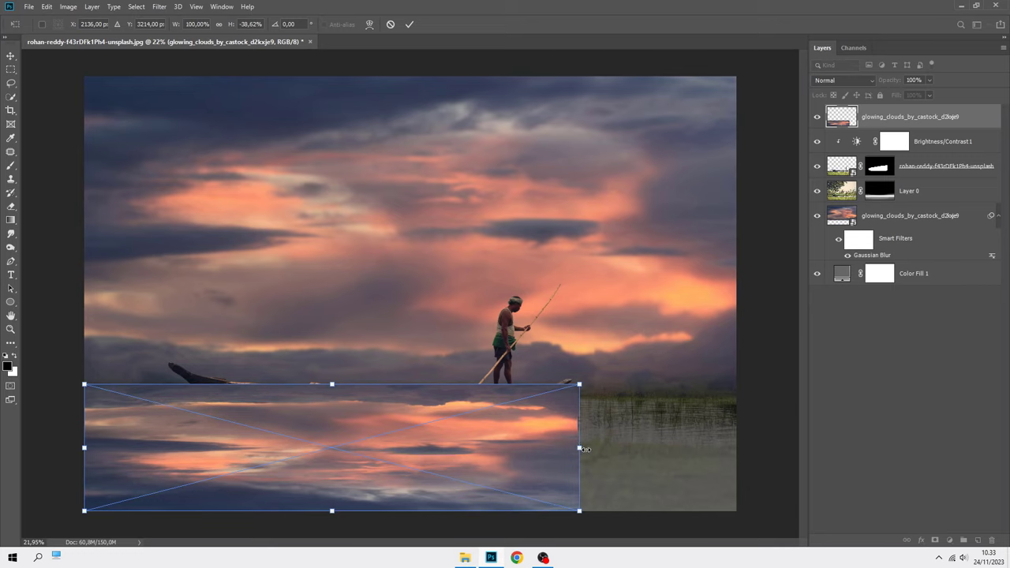
left_click_drag(577, 447, 735, 448)
left_click_drag(410, 384, 420, 390)
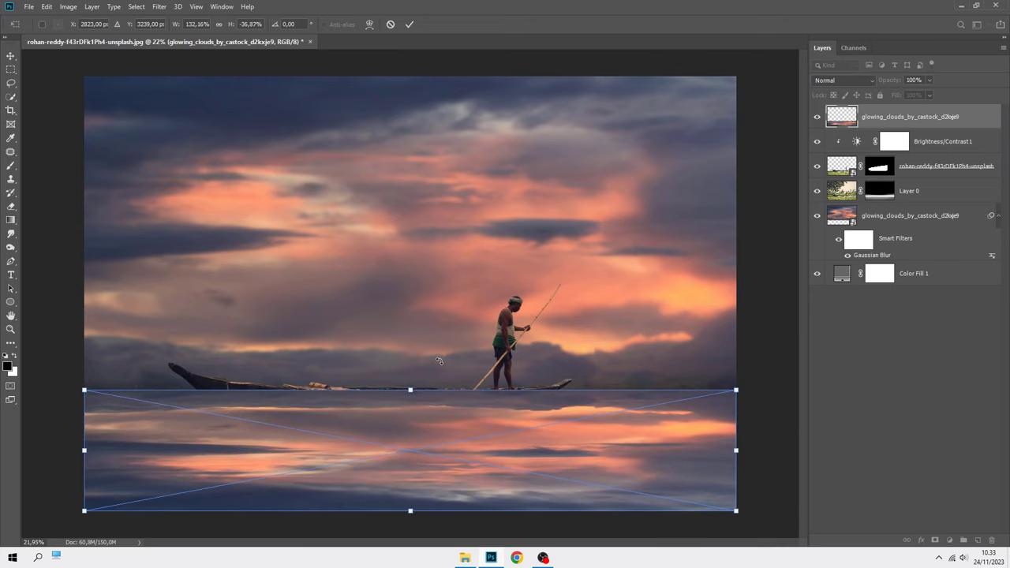
key("b")
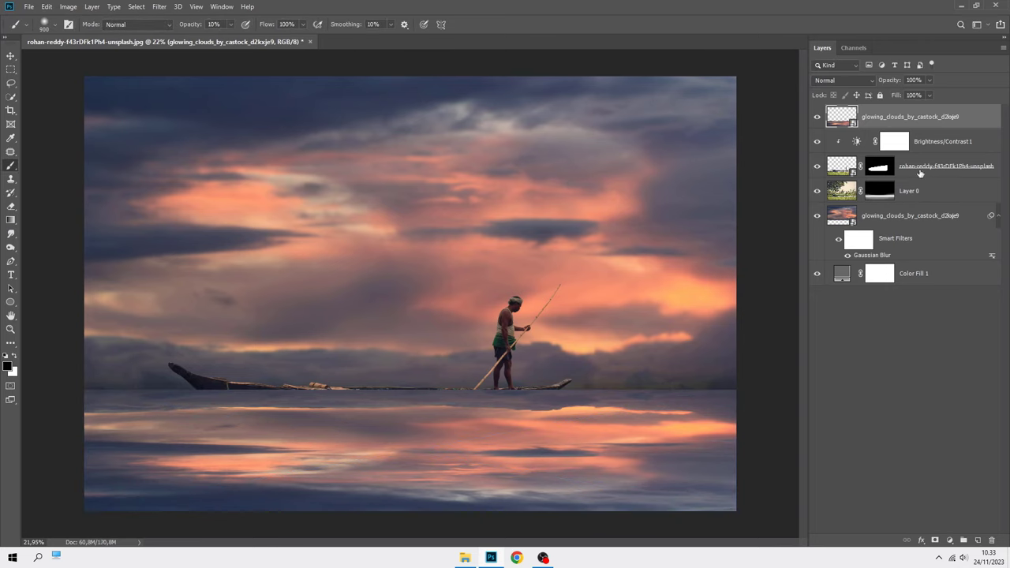
left_click_drag(923, 124, 901, 249)
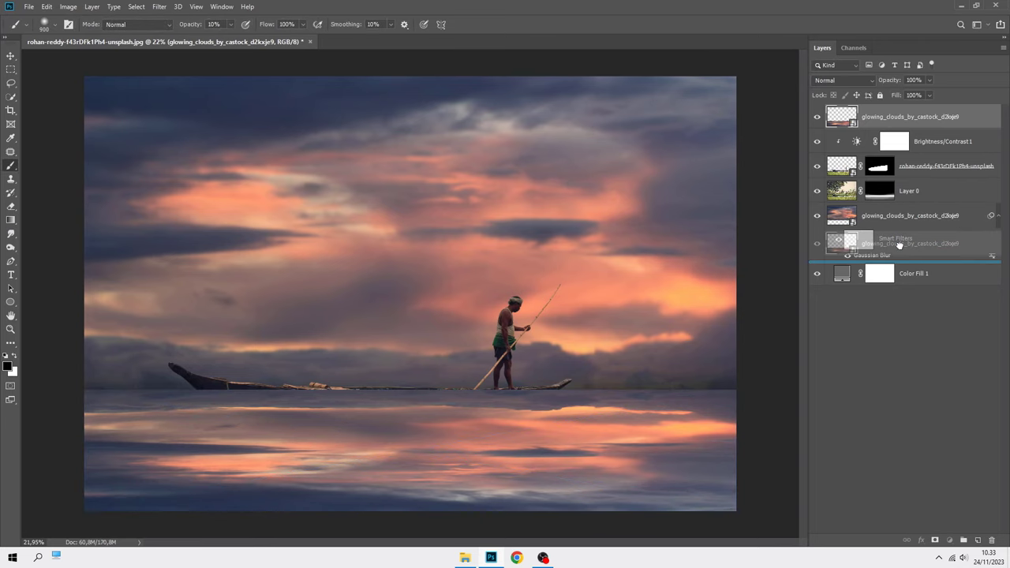
Apply a 22-pixel Gaussian Blur to the cloud reflection copy
left_click(159, 6)
mouse_move(165, 126)
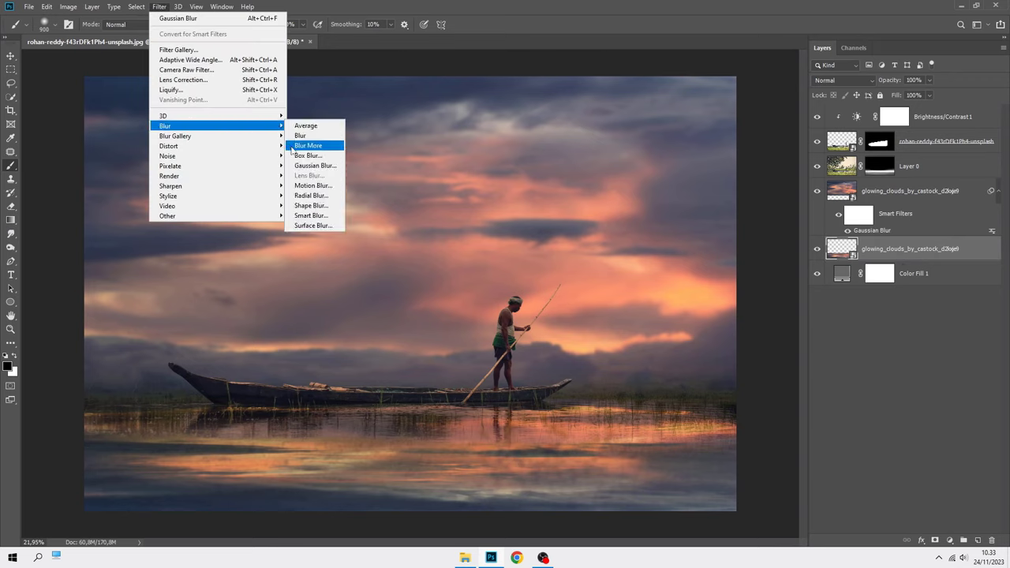
left_click(303, 167)
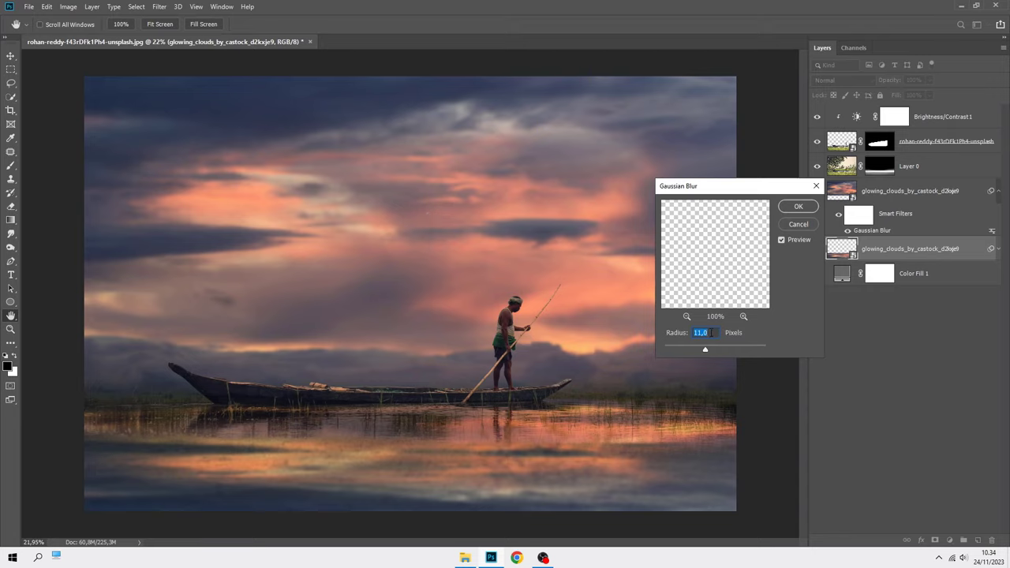
type("22")
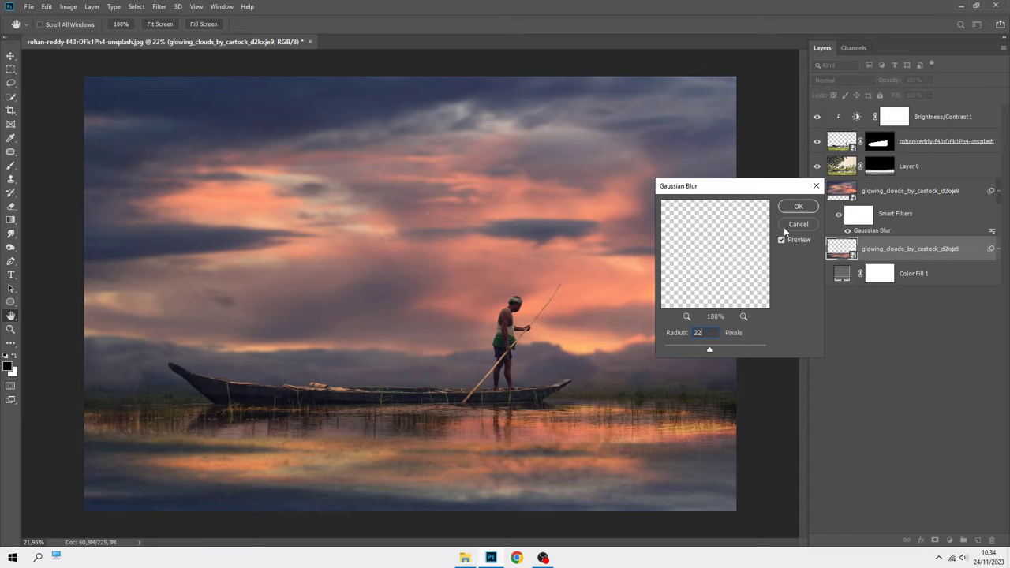
left_click(798, 208)
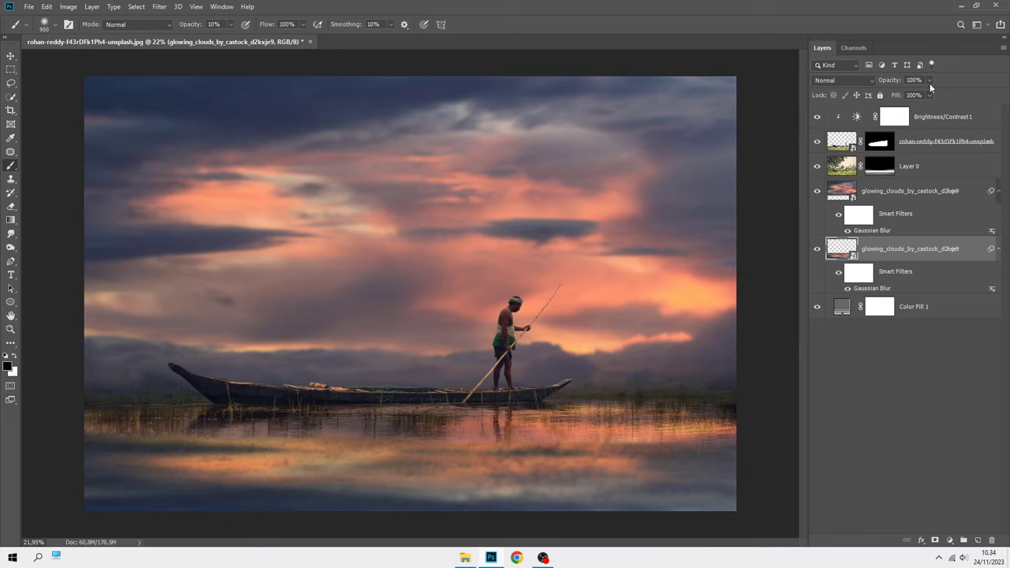
Lower the reflection layer's opacity to 70%
left_click(929, 80)
left_click_drag(931, 95, 917, 96)
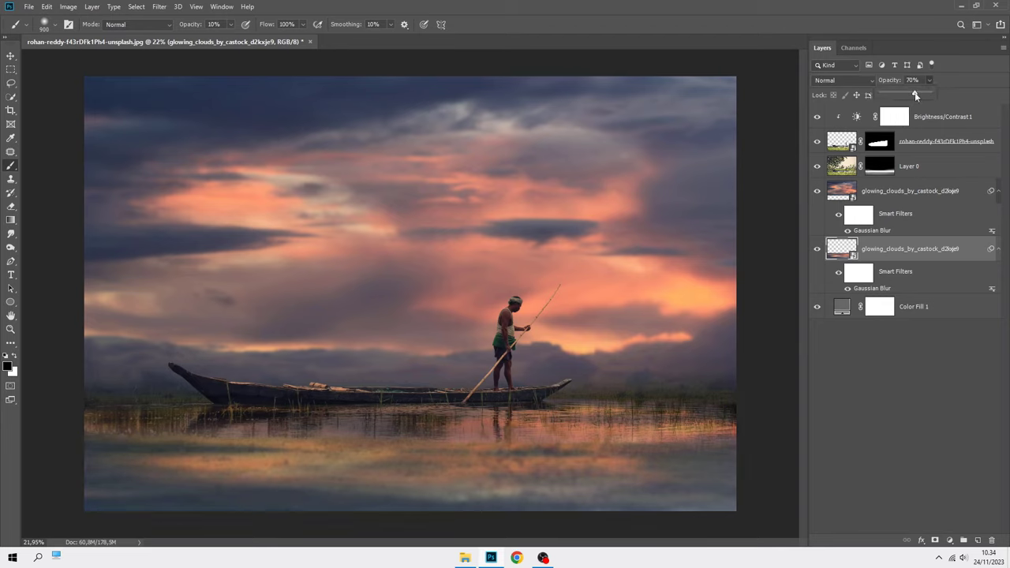
left_click(891, 251)
left_click(921, 172)
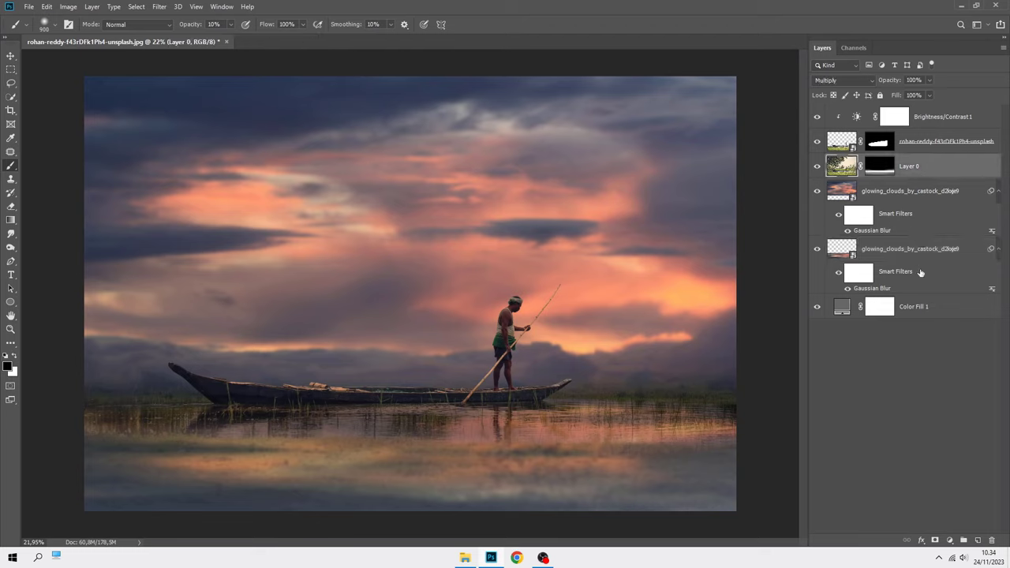
Add a Levels adjustment clipped to Layer 0 with the white input lowered to 216
left_click(950, 540)
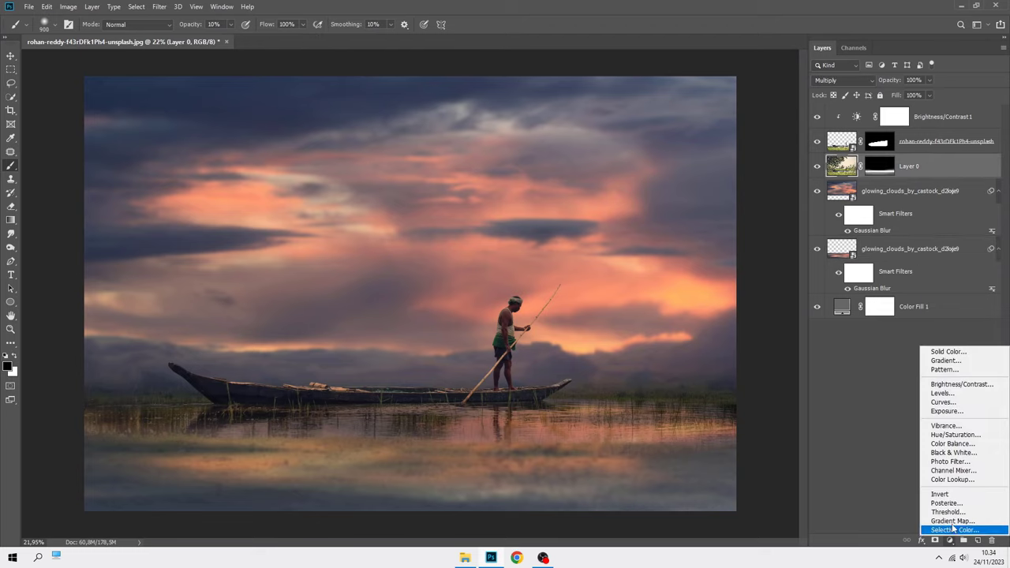
left_click(954, 401)
left_click(725, 407)
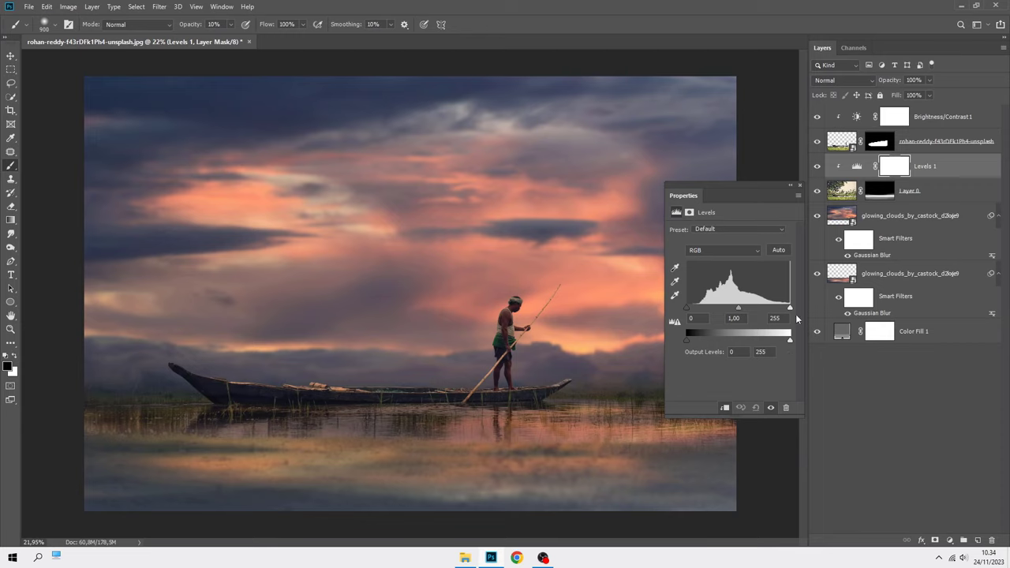
left_click_drag(791, 309, 773, 310)
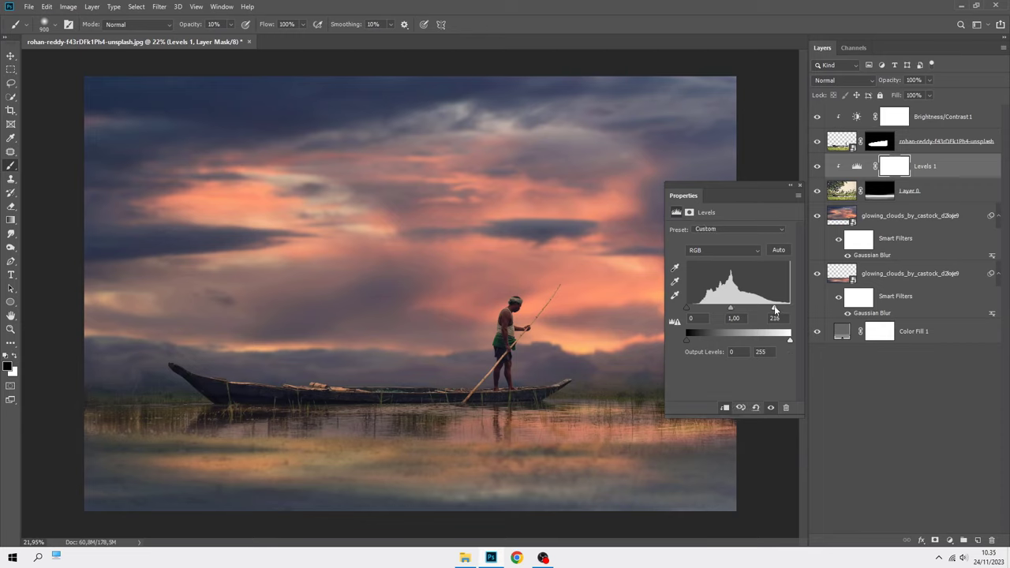
left_click(800, 185)
key("ctrl+2")
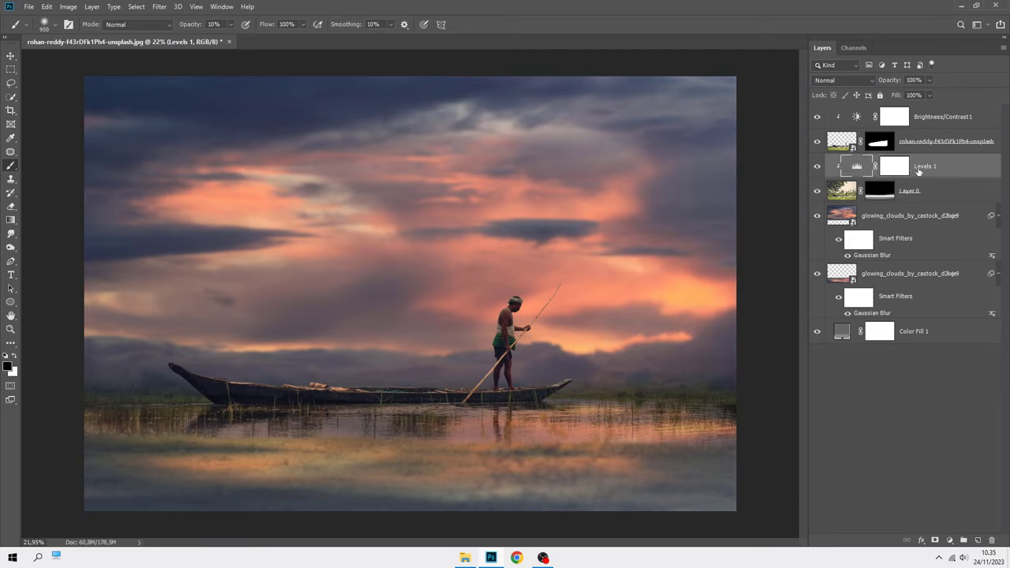
left_click(947, 539)
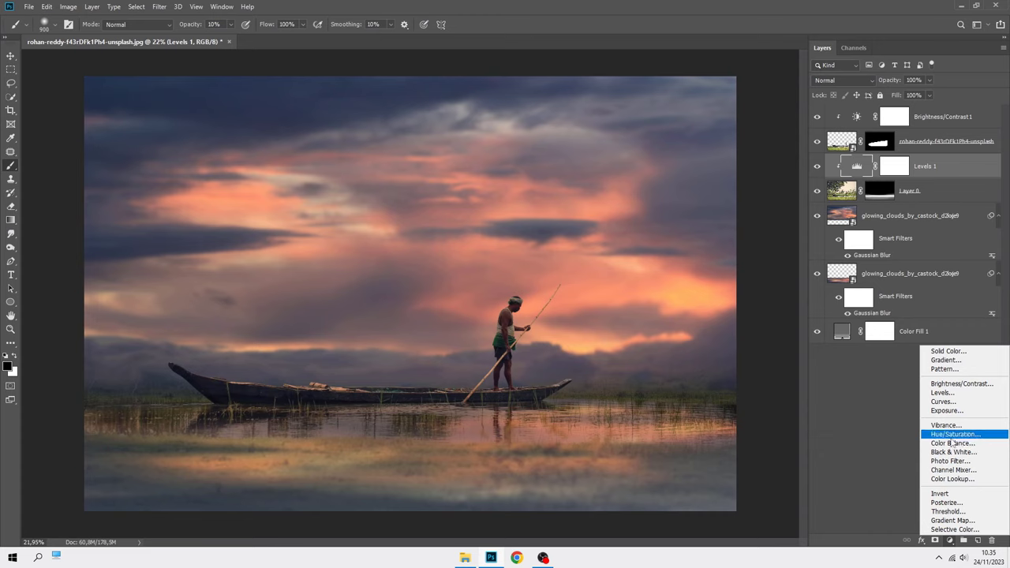
Add a clipped Hue/Saturation adjustment with saturation lowered to about -47
left_click(951, 440)
left_click(725, 408)
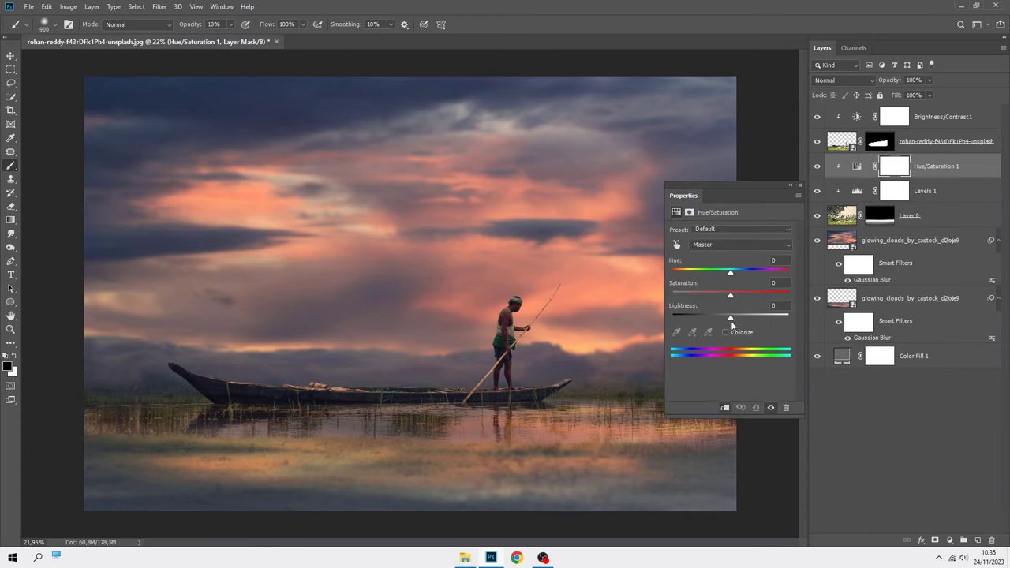
left_click_drag(730, 297, 708, 296)
left_click(800, 185)
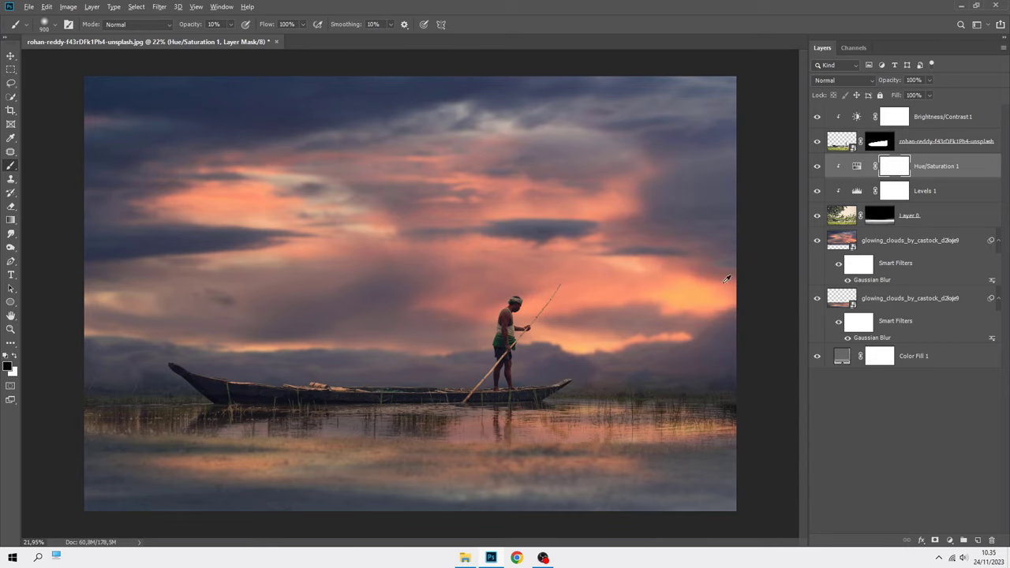
key("ctrl+0")
left_click(930, 167)
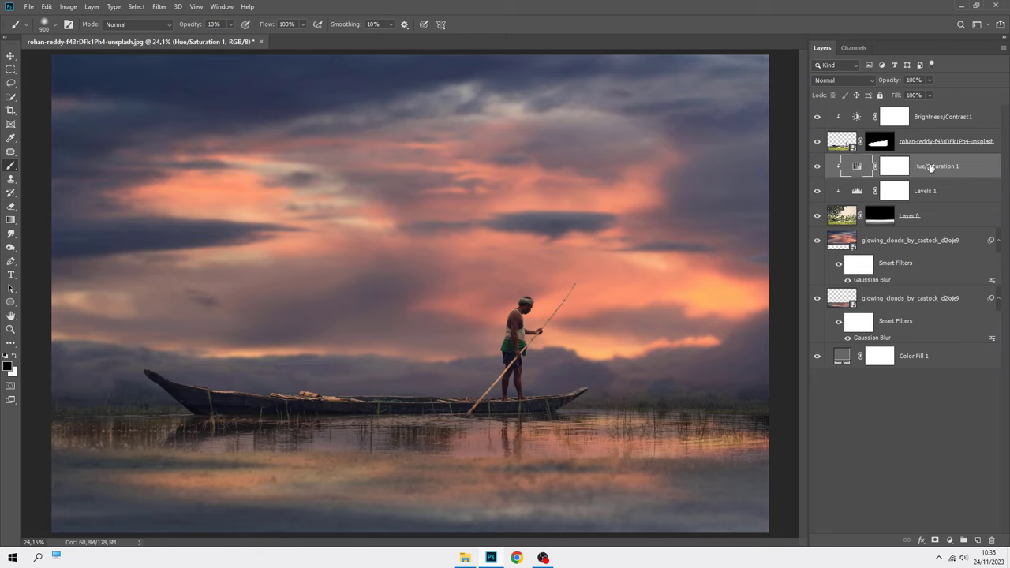
left_click(949, 540)
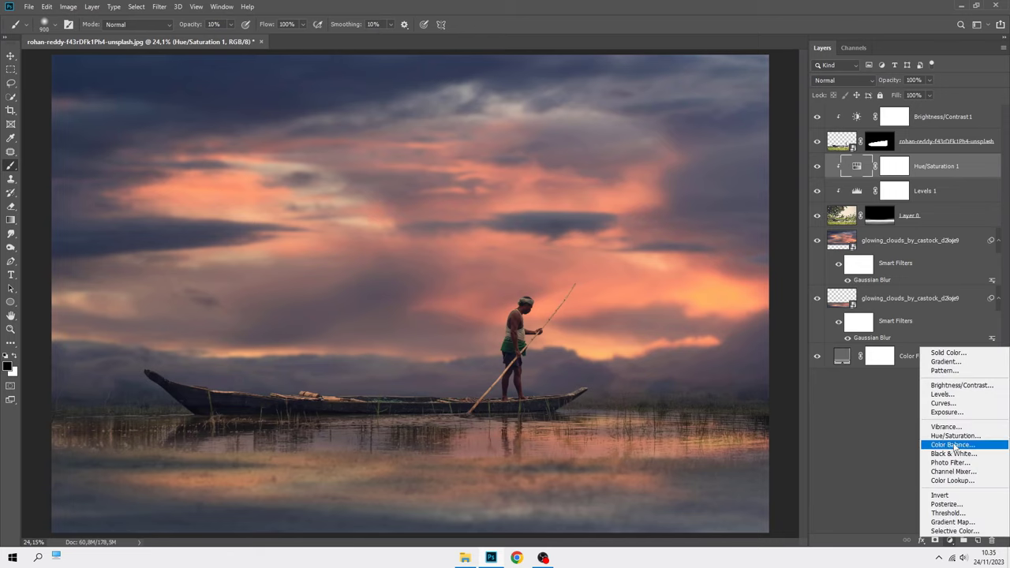
Add a Brightness/Contrast adjustment on Layer 0 with contrast set to -50
left_click(961, 389)
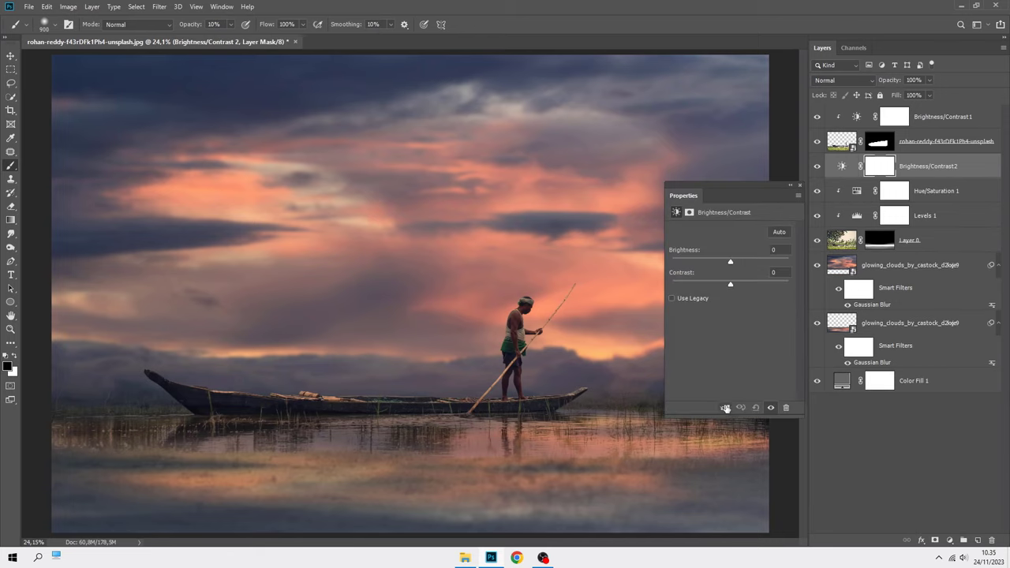
left_click_drag(730, 286, 649, 285)
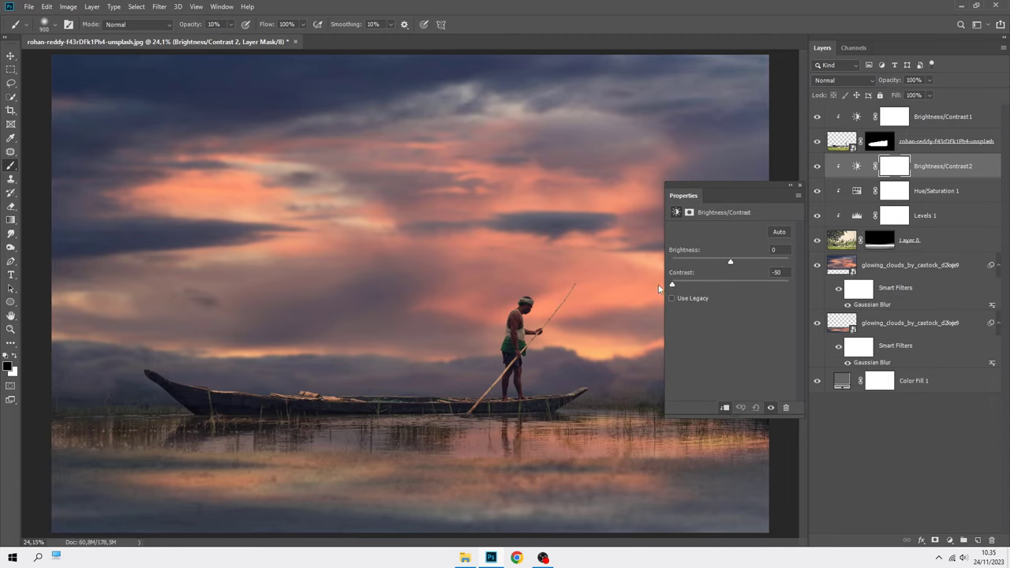
left_click(800, 187)
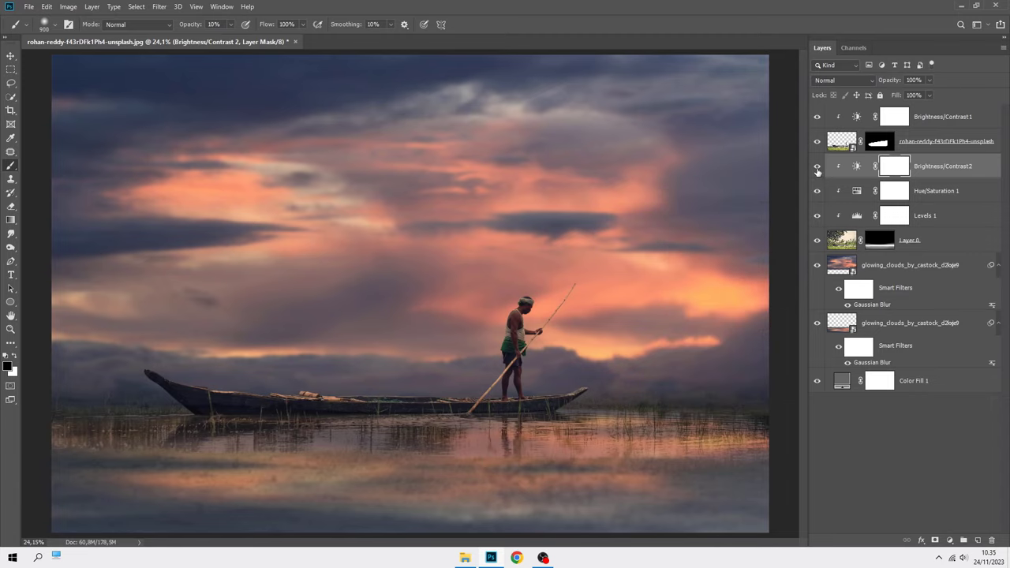
left_click(842, 168)
left_click(949, 541)
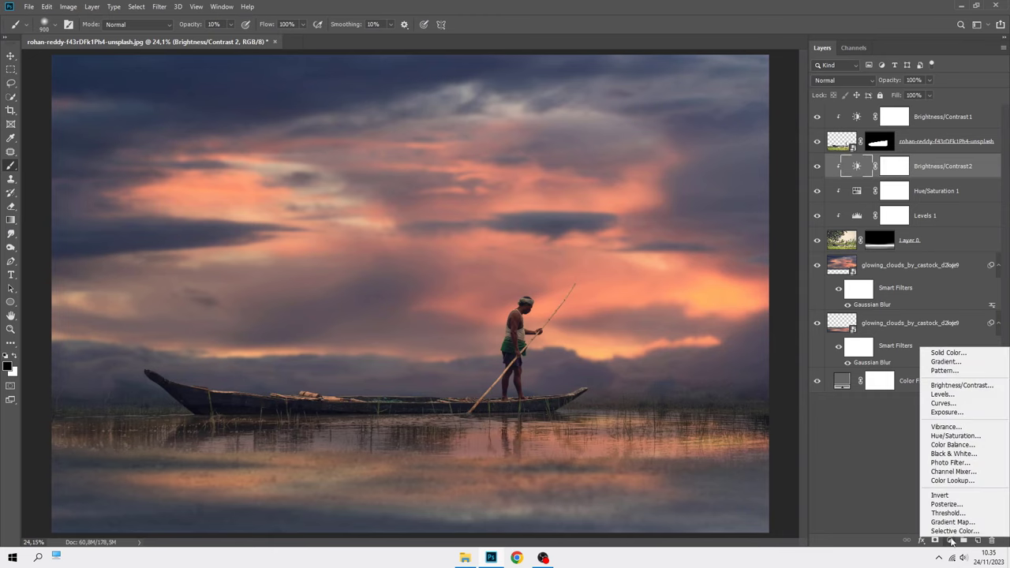
left_click(954, 527)
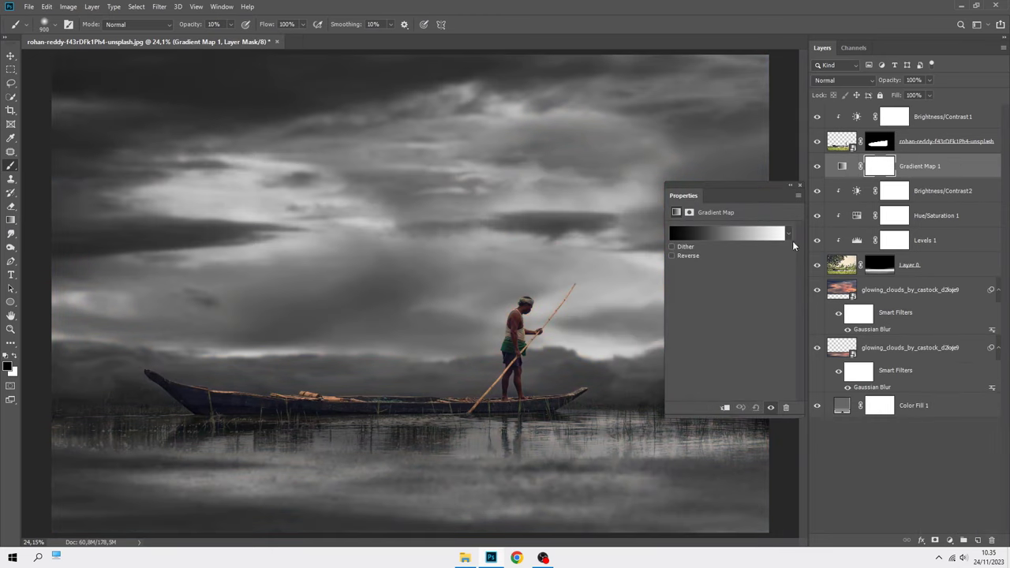
Keep Gradient Map 1 on the black-to-white preset and set its blend mode to Multiply
left_click(788, 234)
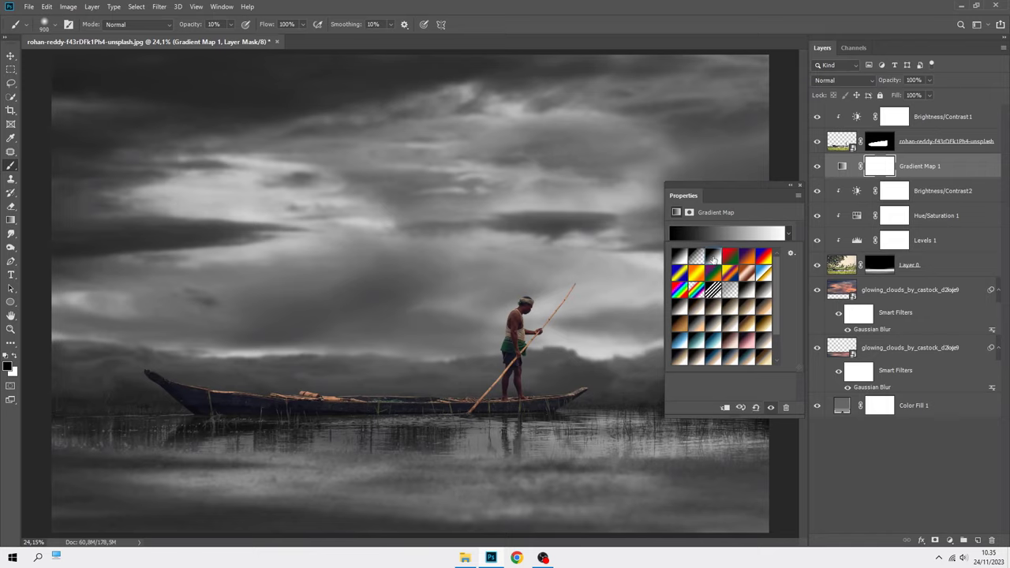
left_click(751, 194)
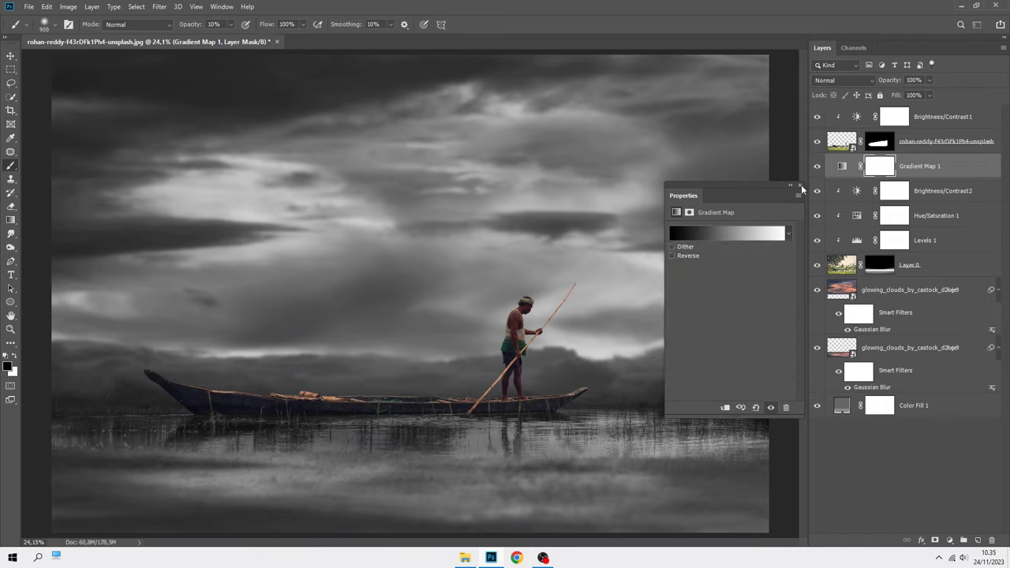
left_click(801, 186)
left_click(833, 80)
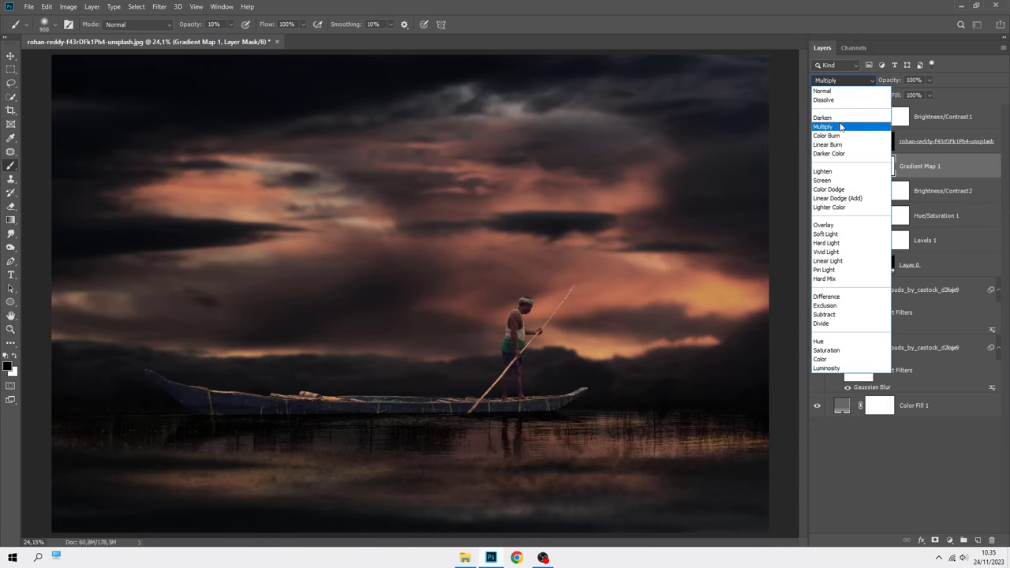
left_click(840, 125)
left_click(917, 167)
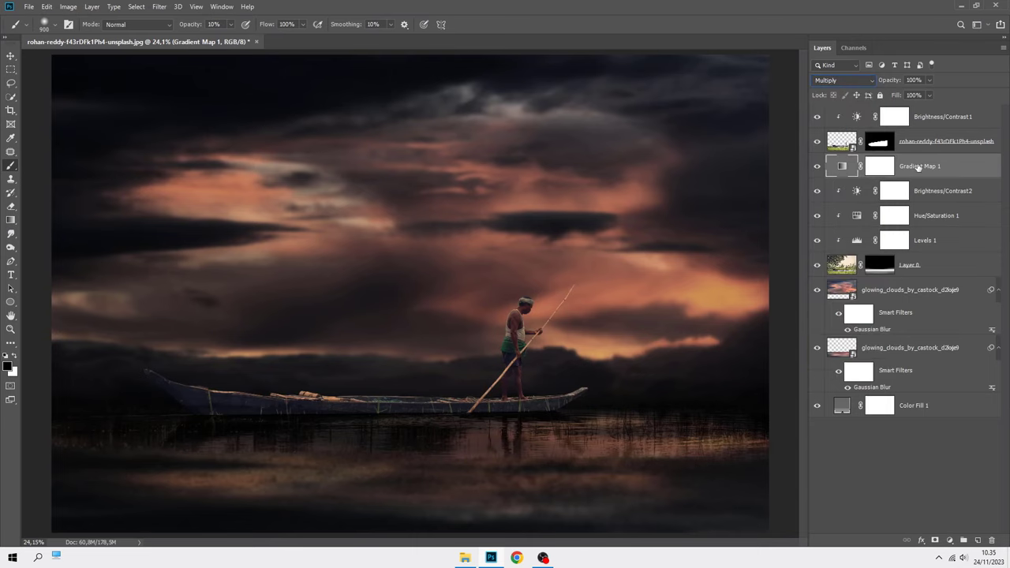
Split Gradient Map 1's Blend If sliders: This Layer at 165, Underlying Layer at 111
right_click(950, 168)
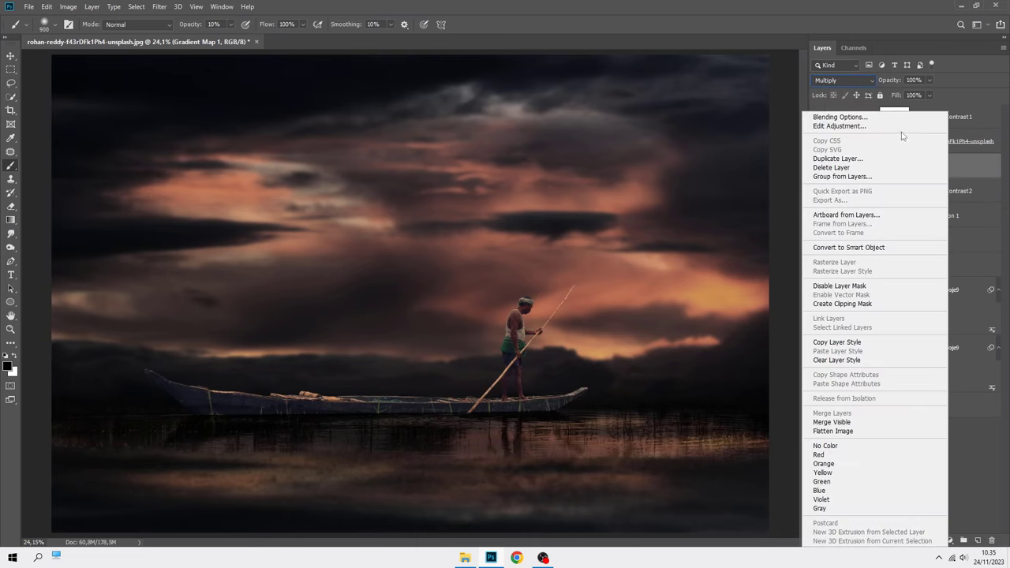
left_click(895, 119)
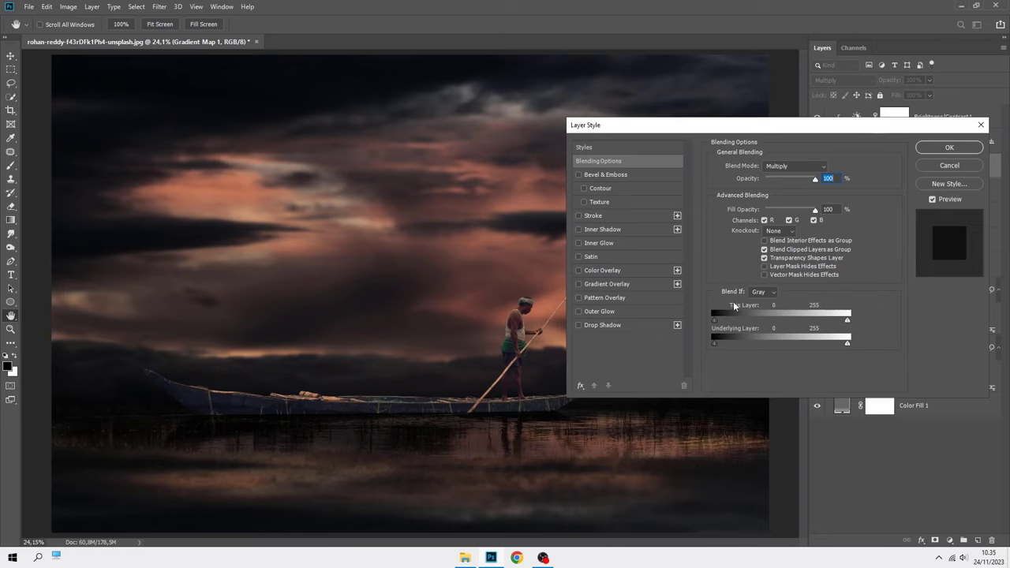
left_click_drag(714, 320, 793, 323)
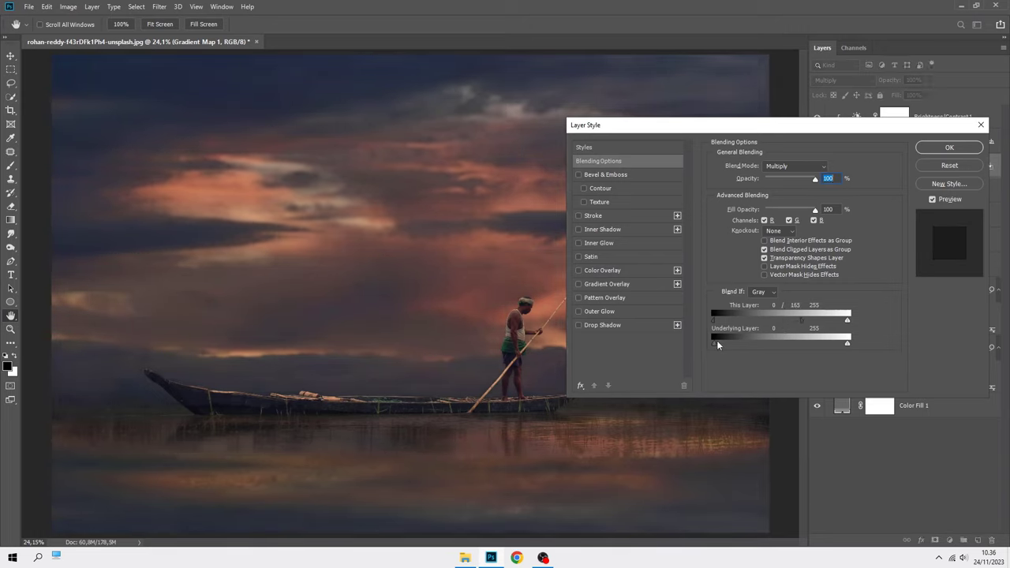
left_click_drag(716, 341, 765, 345)
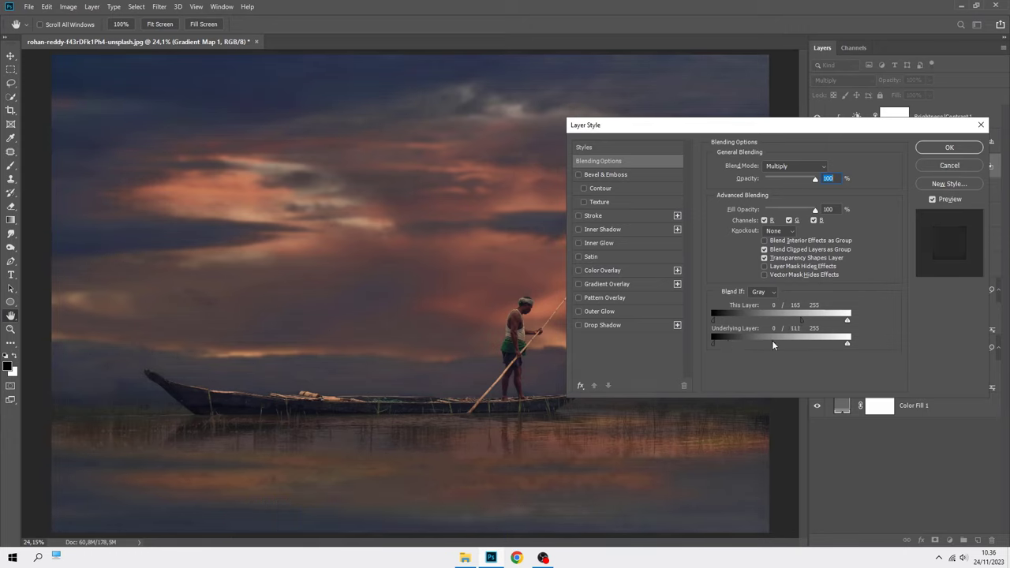
left_click(933, 199)
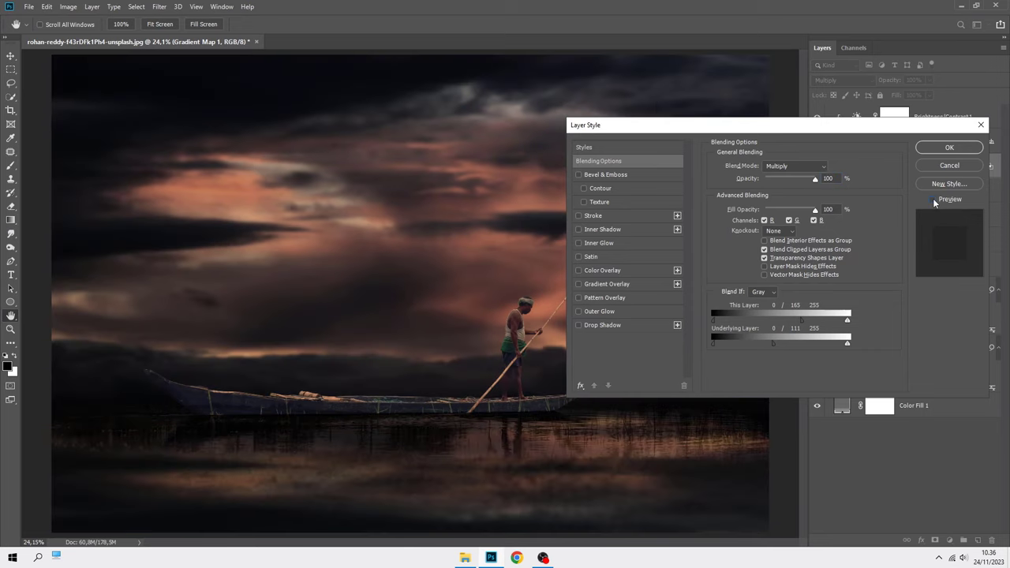
left_click(932, 200)
left_click(949, 148)
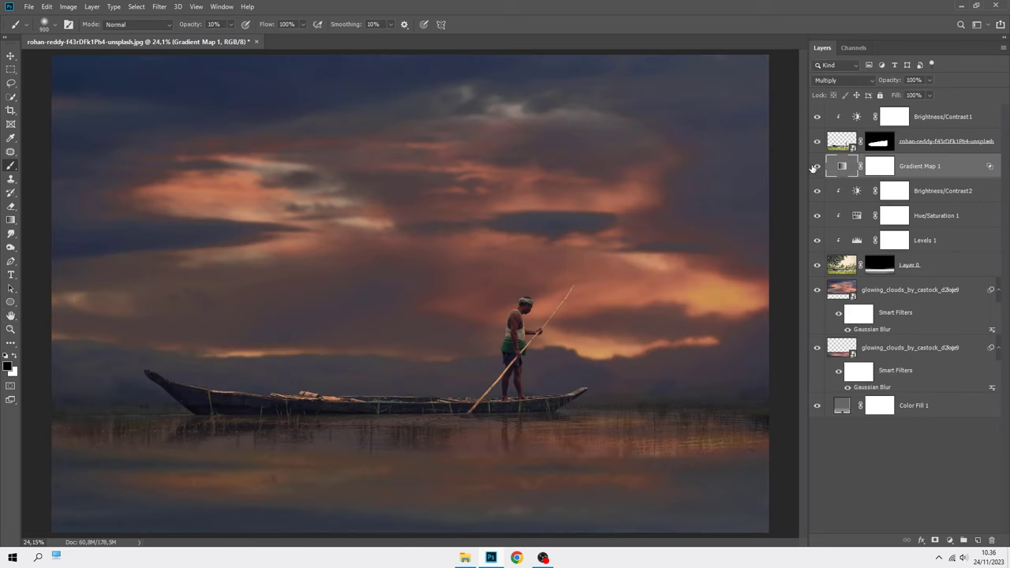
Duplicate Gradient Map 1, move the copy to the top, and clip it to the boatman layer
left_click(818, 166)
key("ctrl+j")
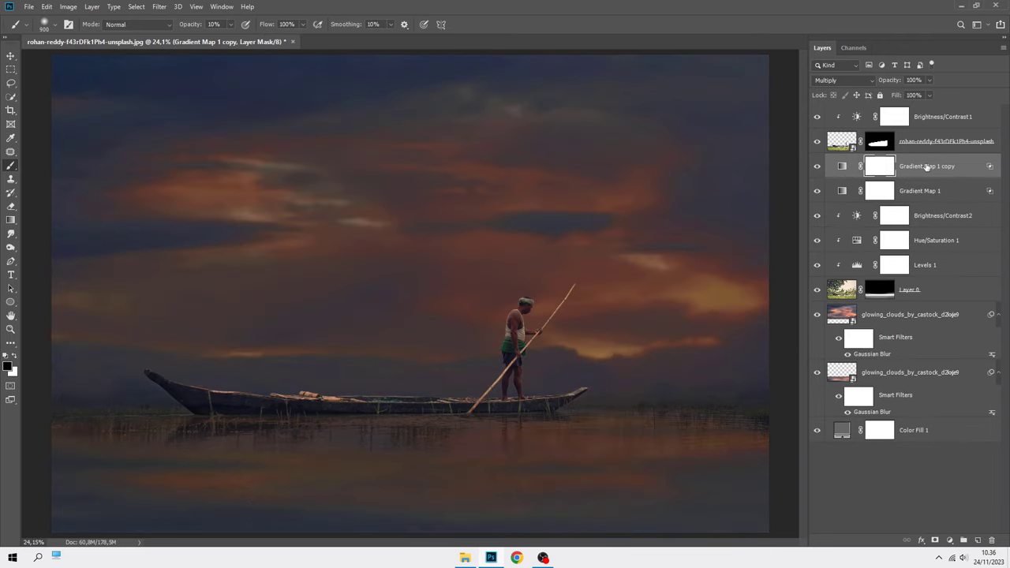
left_click_drag(915, 167, 926, 116)
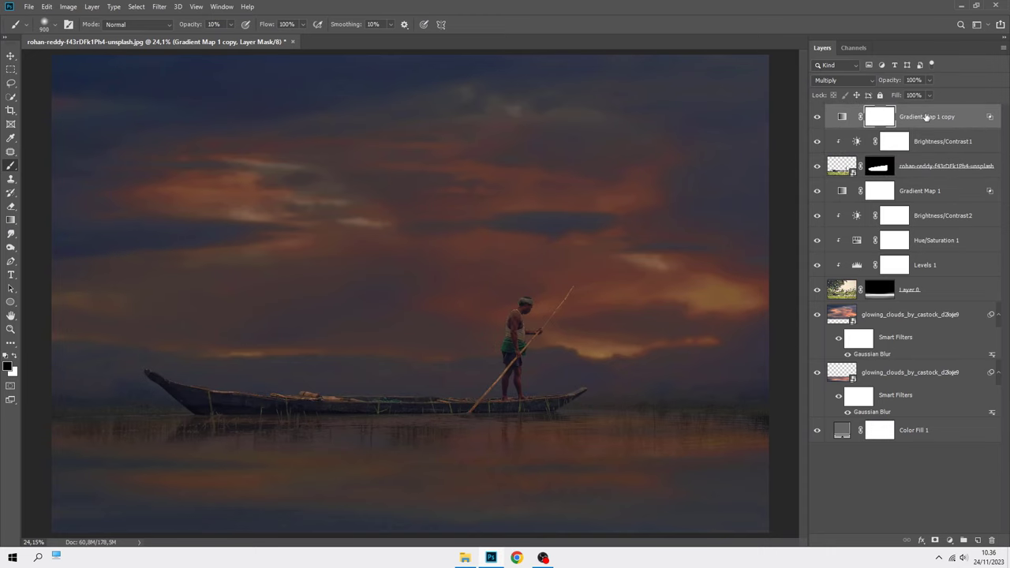
right_click(926, 118)
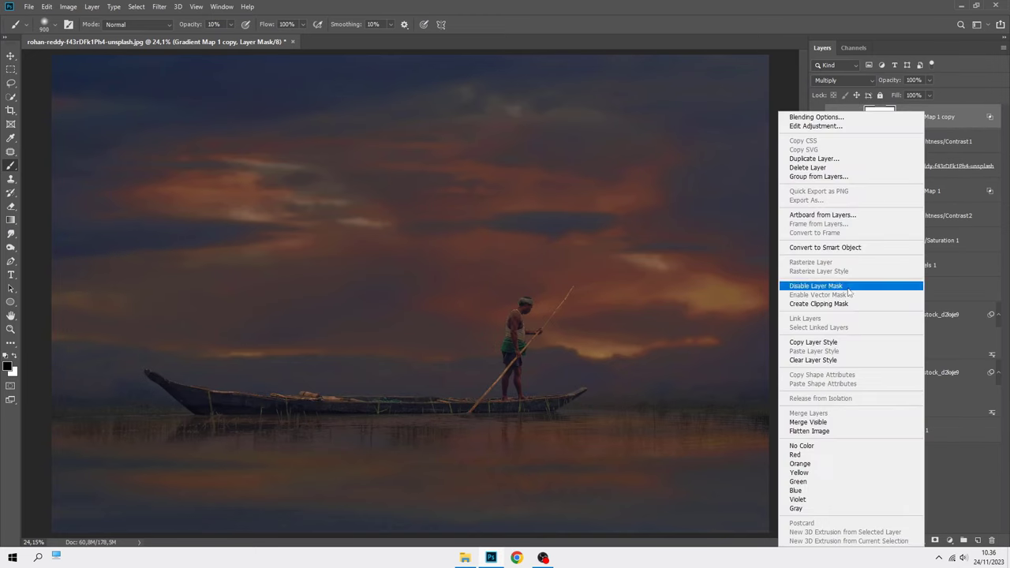
left_click(843, 304)
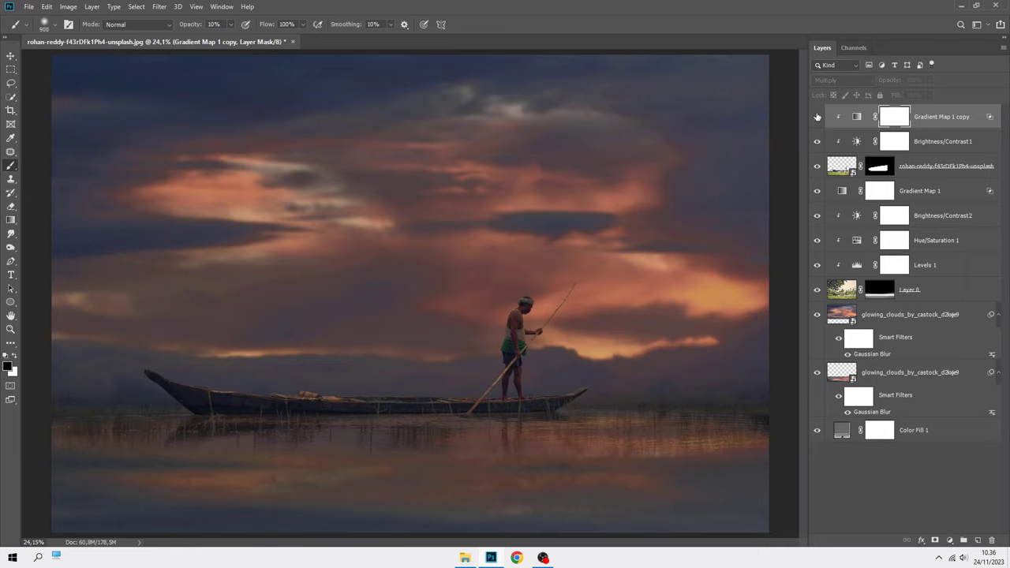
left_click(918, 122)
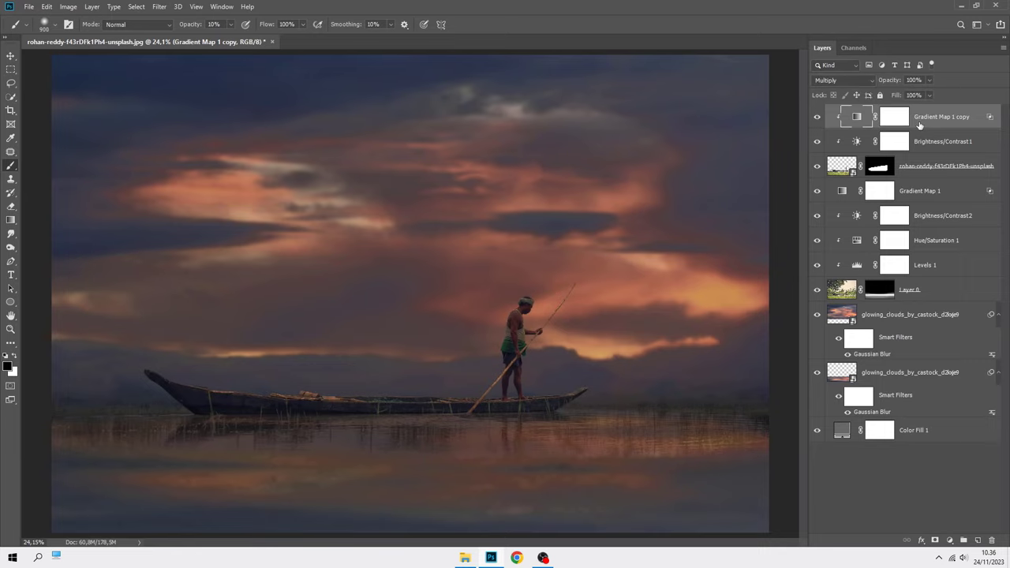
left_click(898, 118)
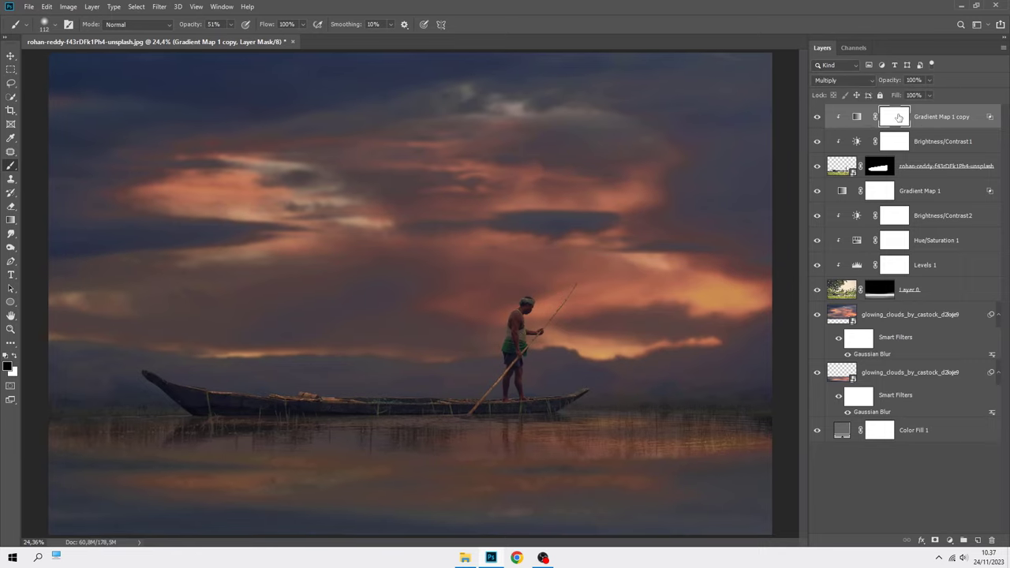
left_click(910, 166)
Add a sky-sampled orange Inner Shadow with distance and size 11 to the boatman layer
right_click(909, 166)
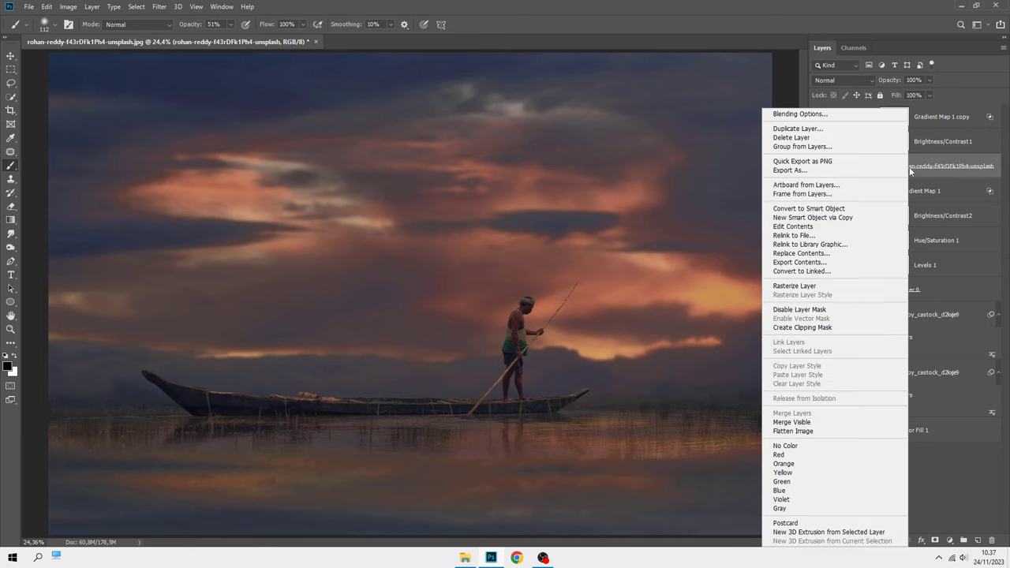
left_click(837, 118)
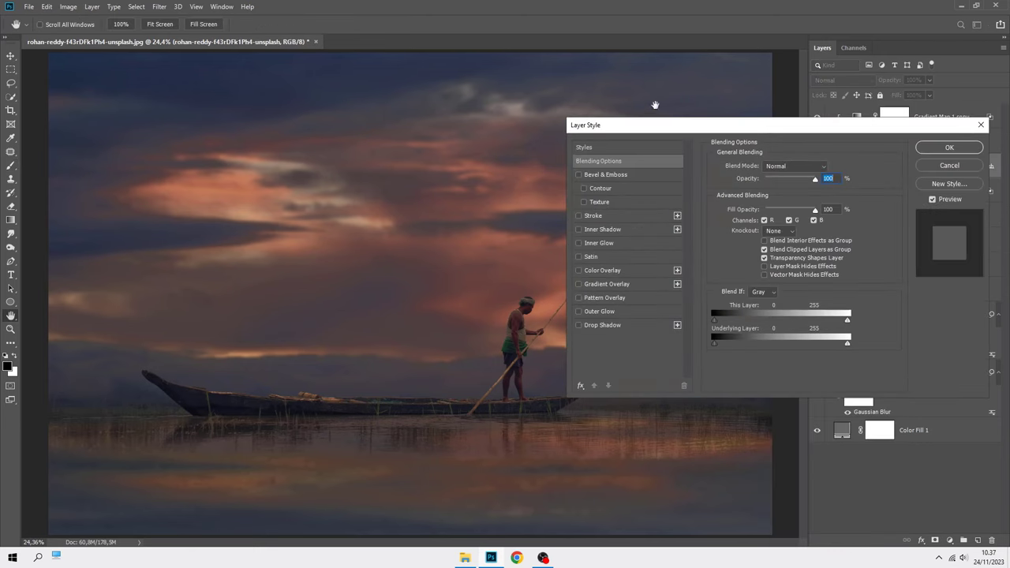
left_click_drag(617, 135, 671, 159)
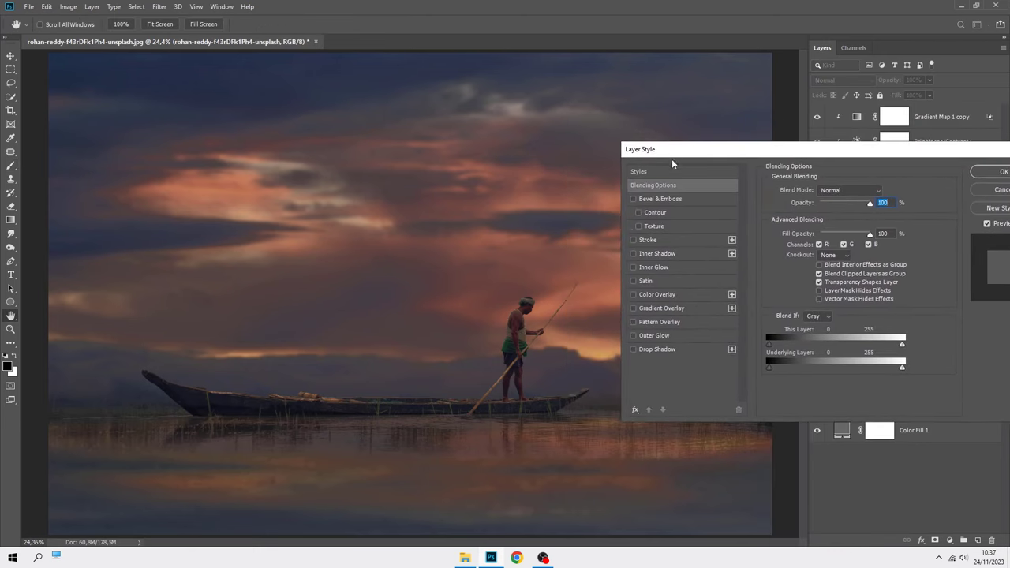
left_click(641, 254)
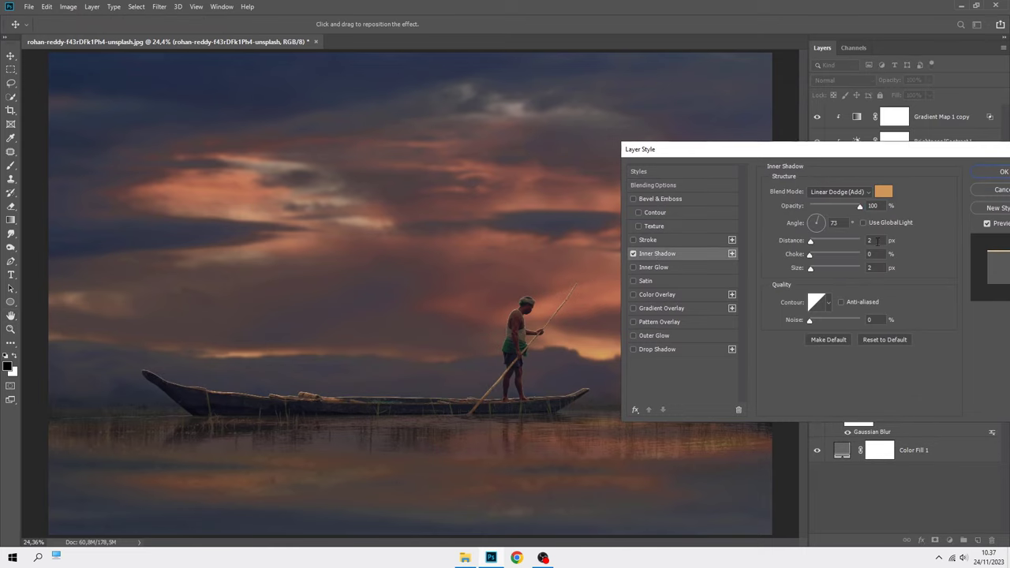
double_click(869, 240)
type("11")
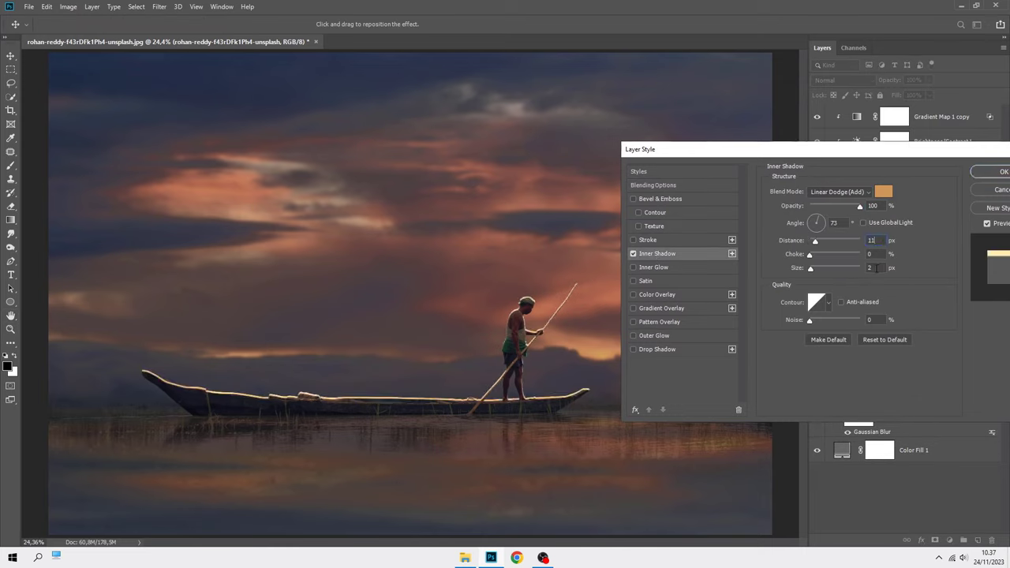
type("11")
left_click(883, 192)
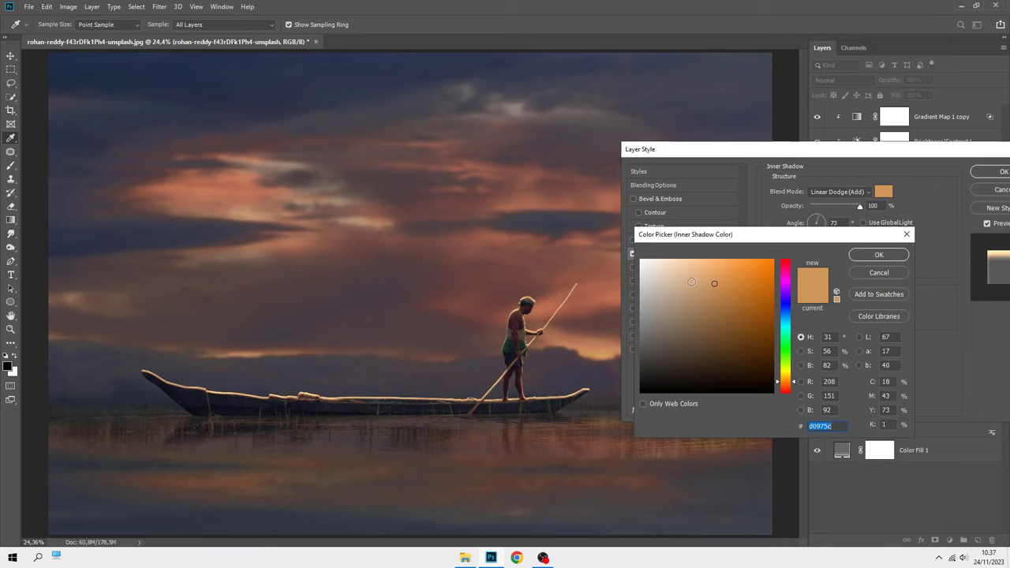
left_click(596, 345)
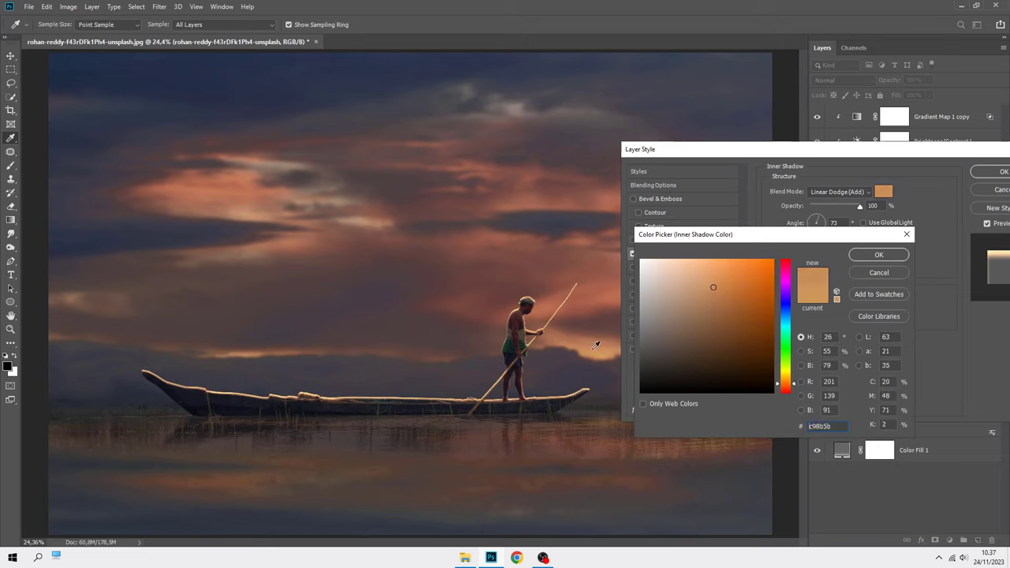
left_click(876, 255)
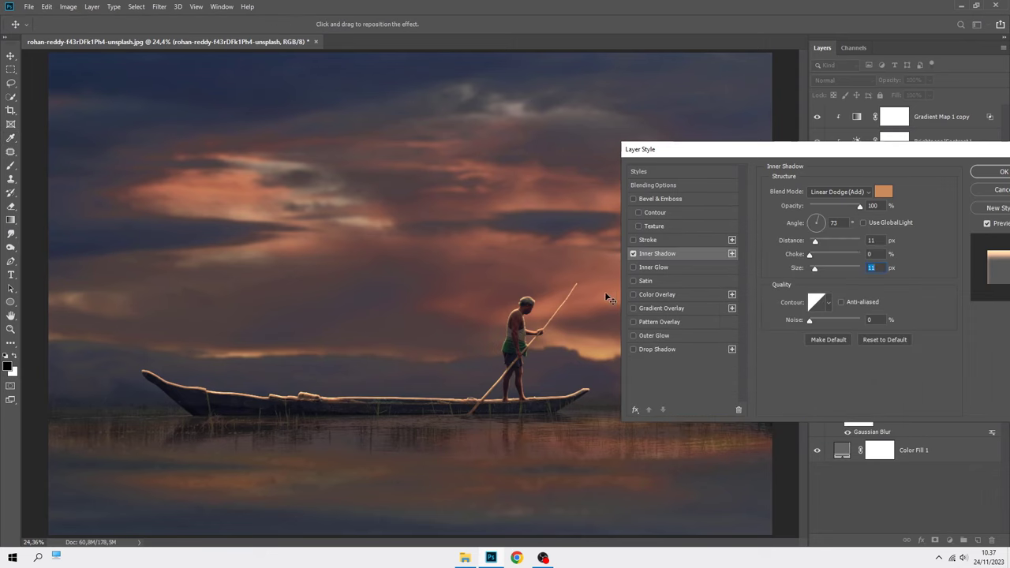
left_click(983, 172)
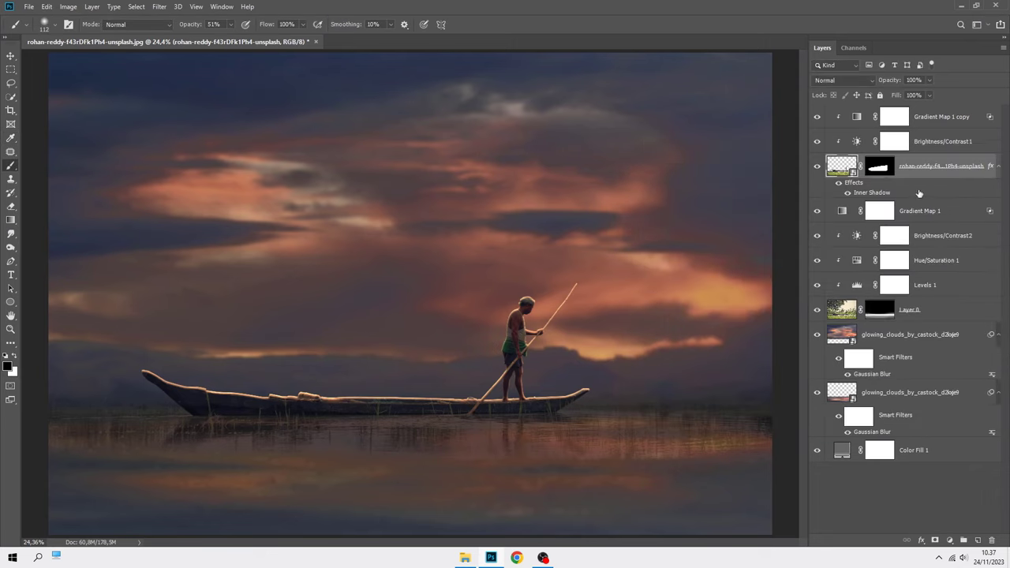
Convert the Inner Shadow into its own layer and move it to the top of the stack
right_click(876, 193)
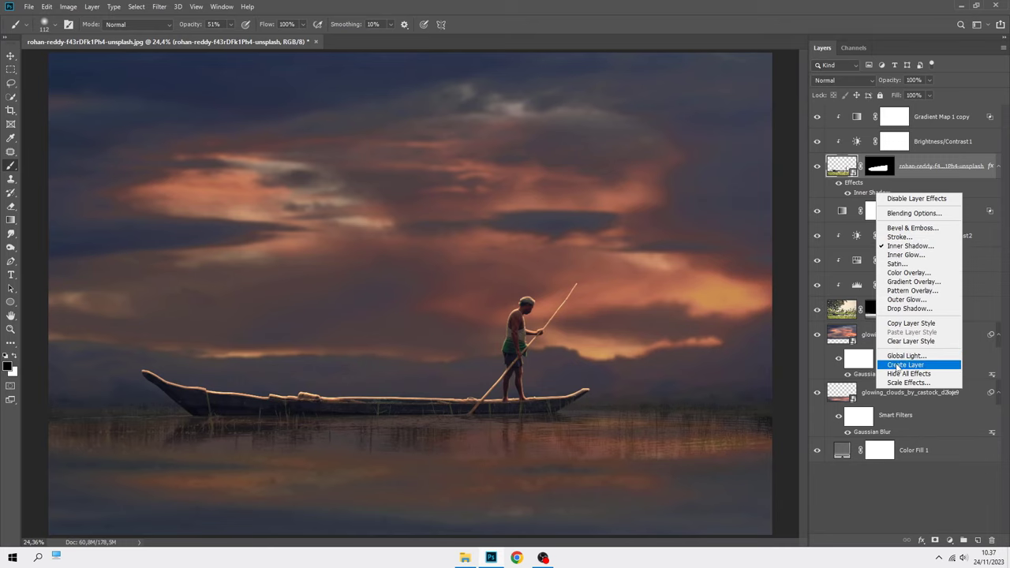
left_click(903, 364)
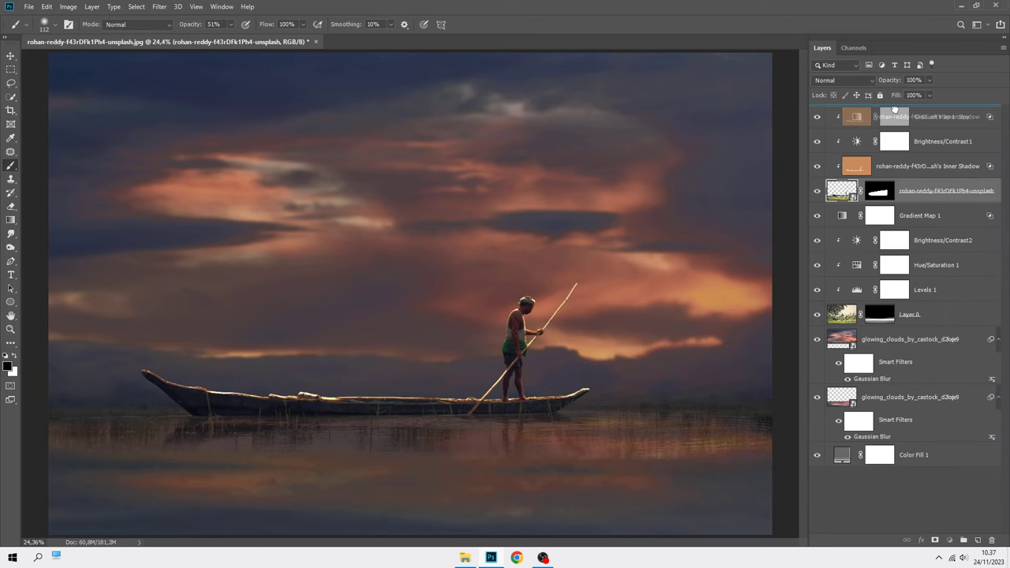
left_click_drag(897, 167, 897, 111)
scroll(549, 317, "up", 2)
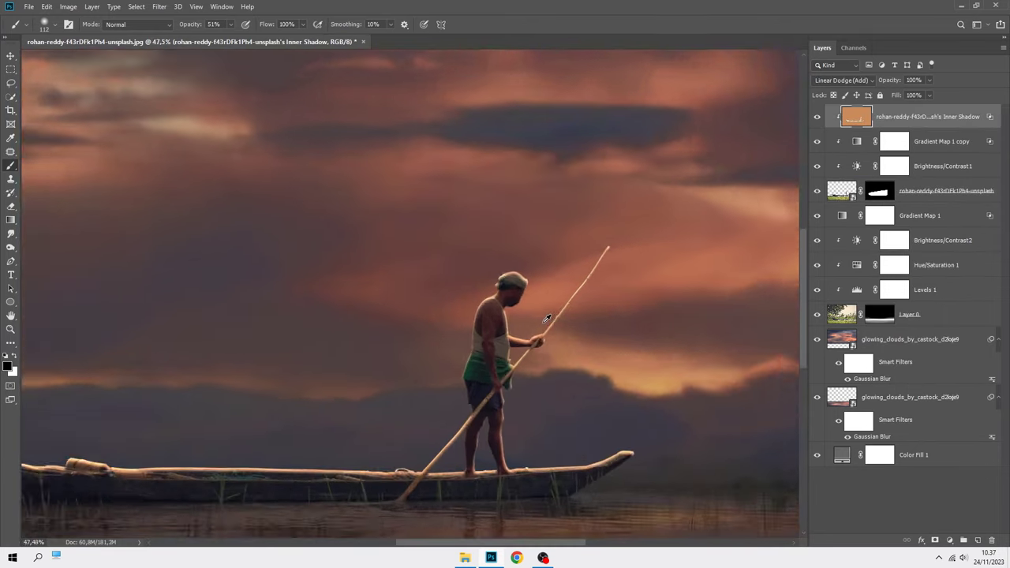
scroll(549, 317, "up", 2)
scroll(548, 316, "up", 1)
Split the glow layer's Underlying Layer Blend If black slider to 0/82
right_click(915, 130)
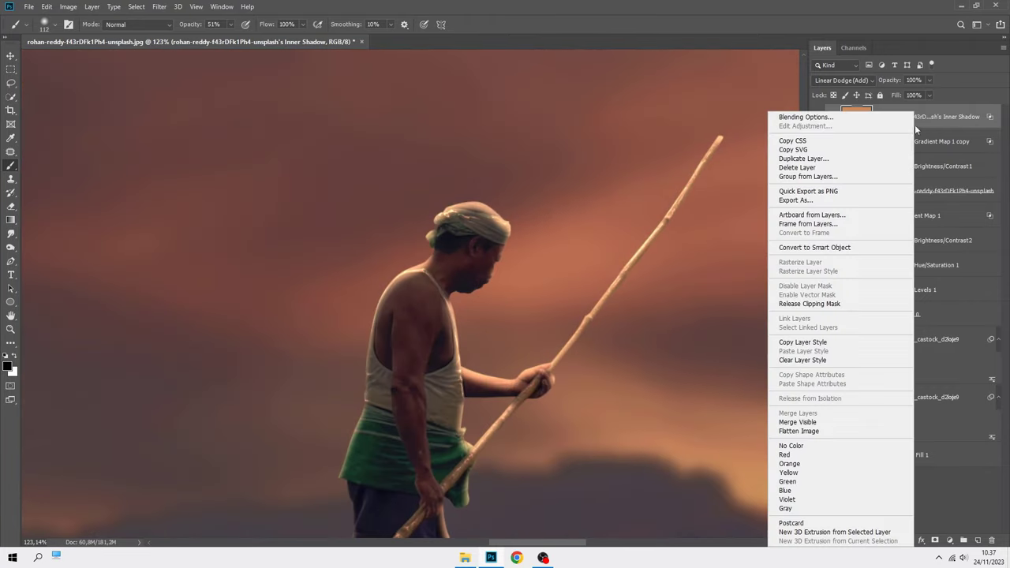
left_click(835, 123)
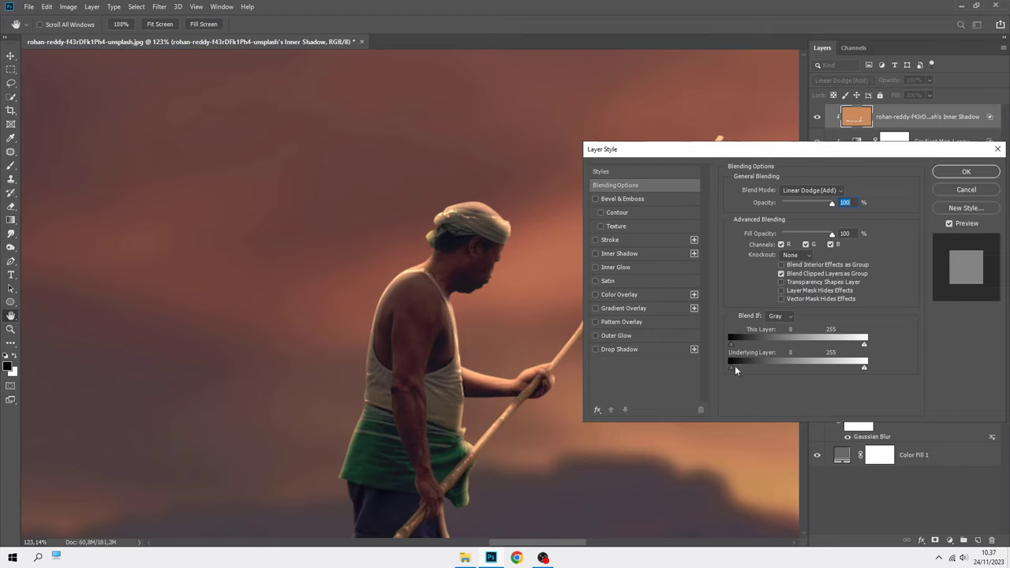
mouse_move(733, 368)
left_mouse_down()
mouse_move(786, 366)
mouse_move(774, 368)
left_mouse_up()
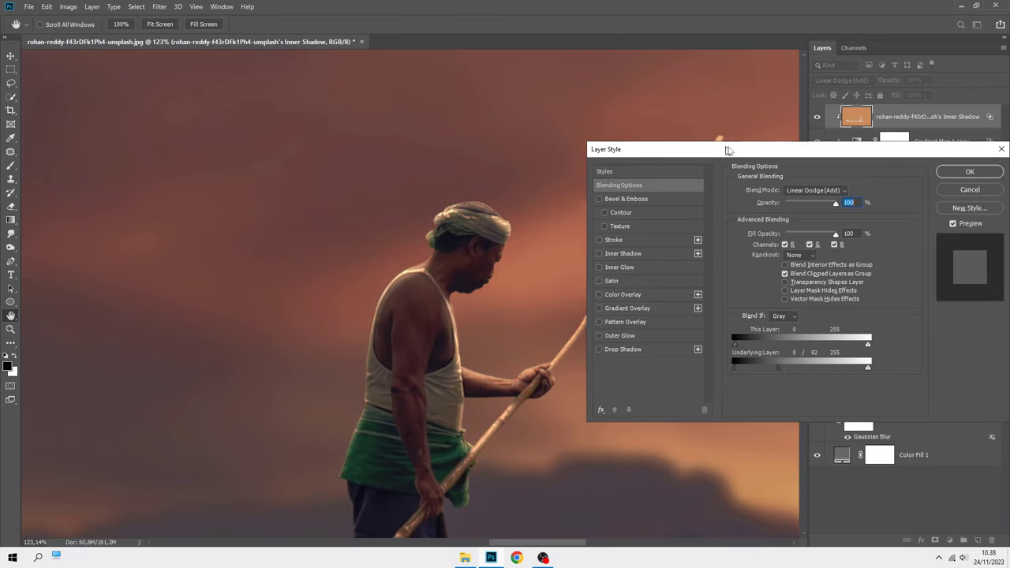
mouse_move(721, 150)
left_mouse_down()
mouse_move(786, 150)
mouse_move(691, 168)
left_mouse_up()
left_click(933, 190)
key("b")
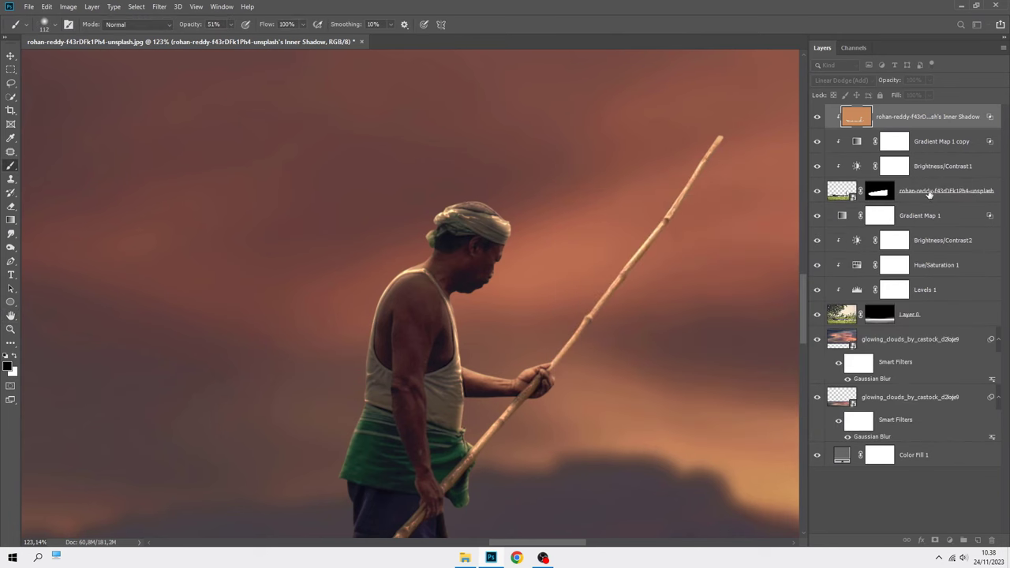
key("ctrl+0")
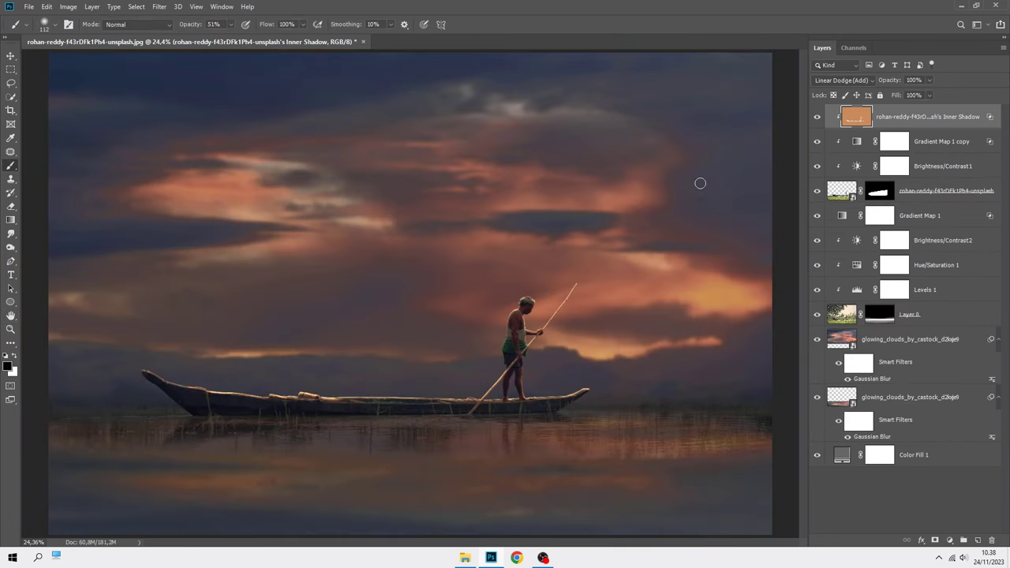
key("v")
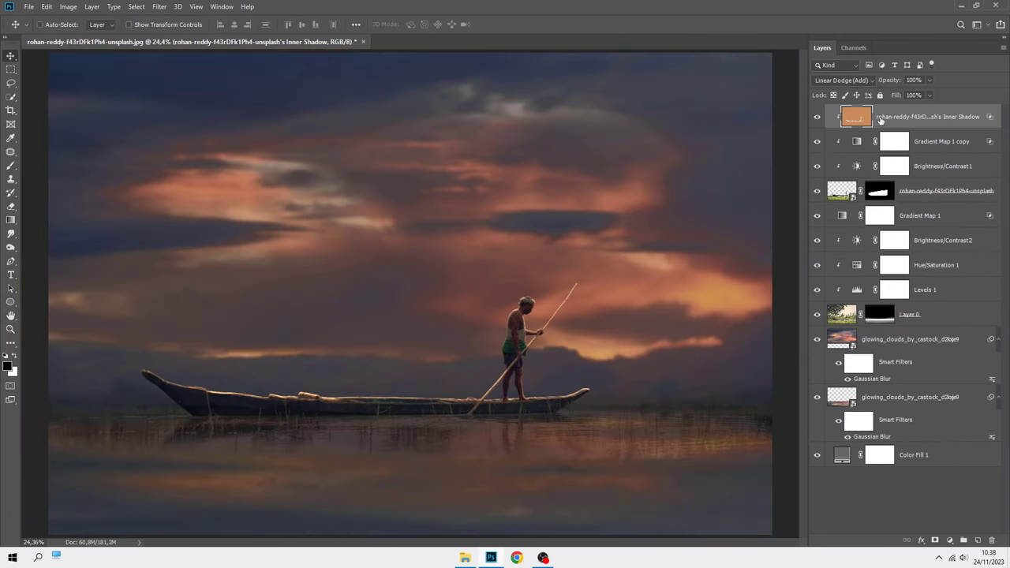
left_click(902, 315)
Add a Color Balance adjustment above glowing_clouds with midtones Red +13, Magenta -13
left_click(906, 340)
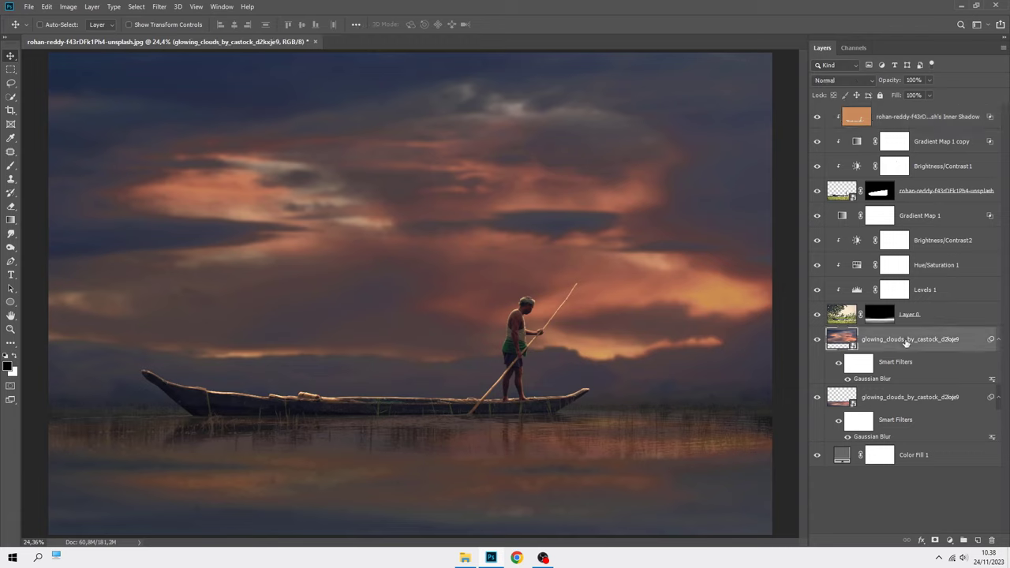
left_click(949, 540)
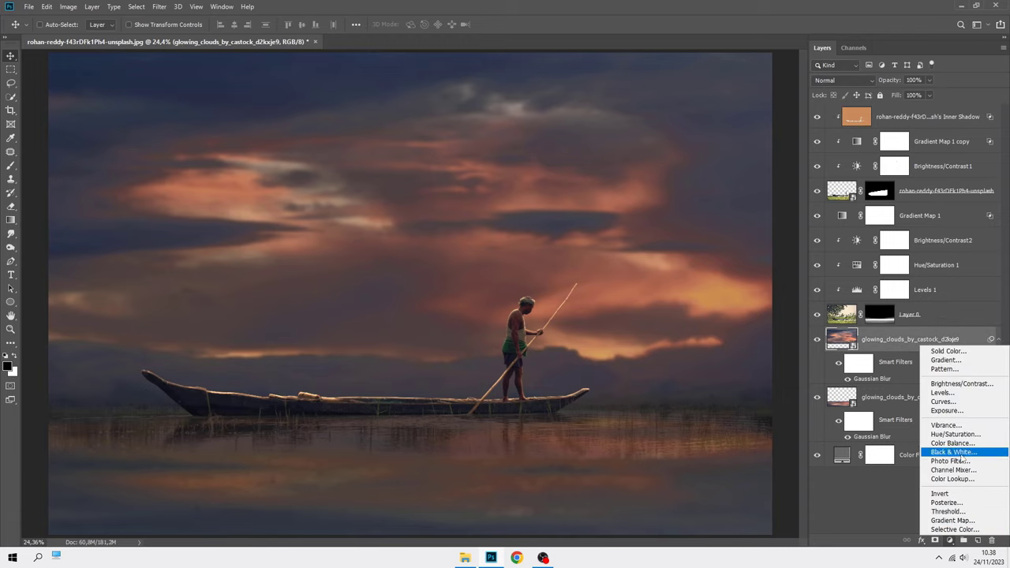
left_click(961, 444)
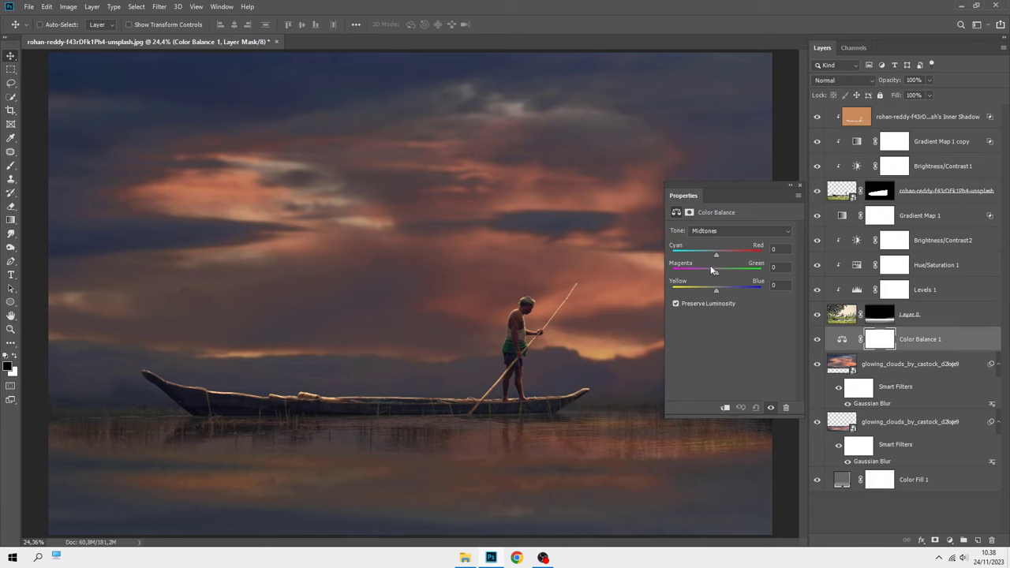
left_click_drag(713, 254, 723, 255)
left_click(712, 270)
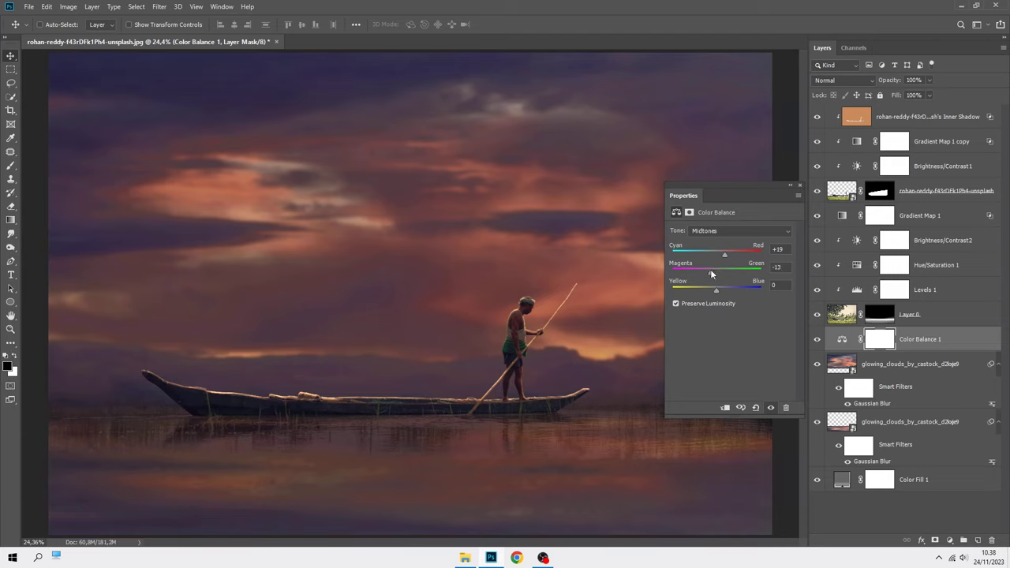
Set Color Balance highlights to Red +6, Green +5, Yellow -86, then invert its mask to black
left_click(707, 231)
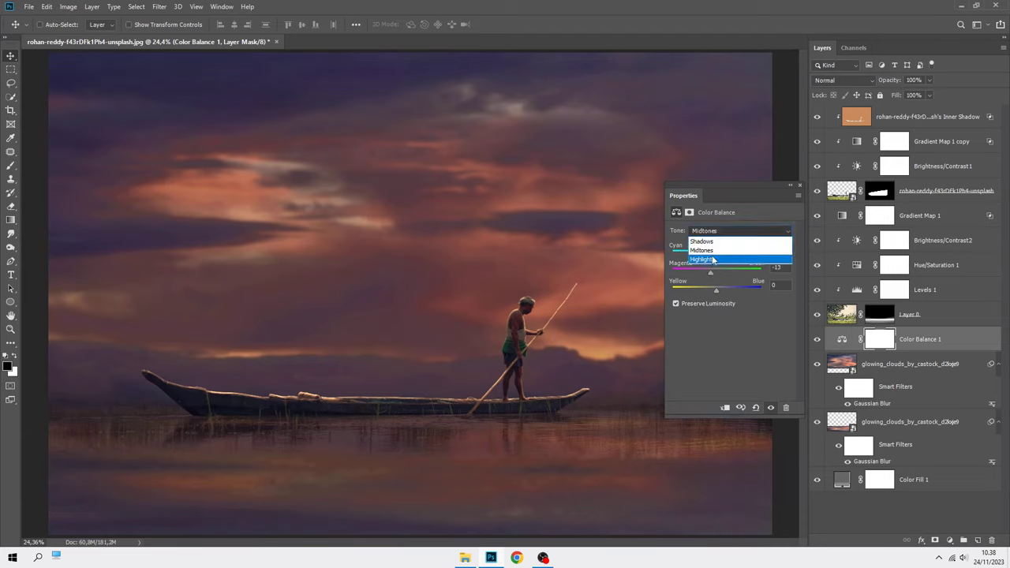
left_click(713, 261)
left_click_drag(717, 290, 678, 293)
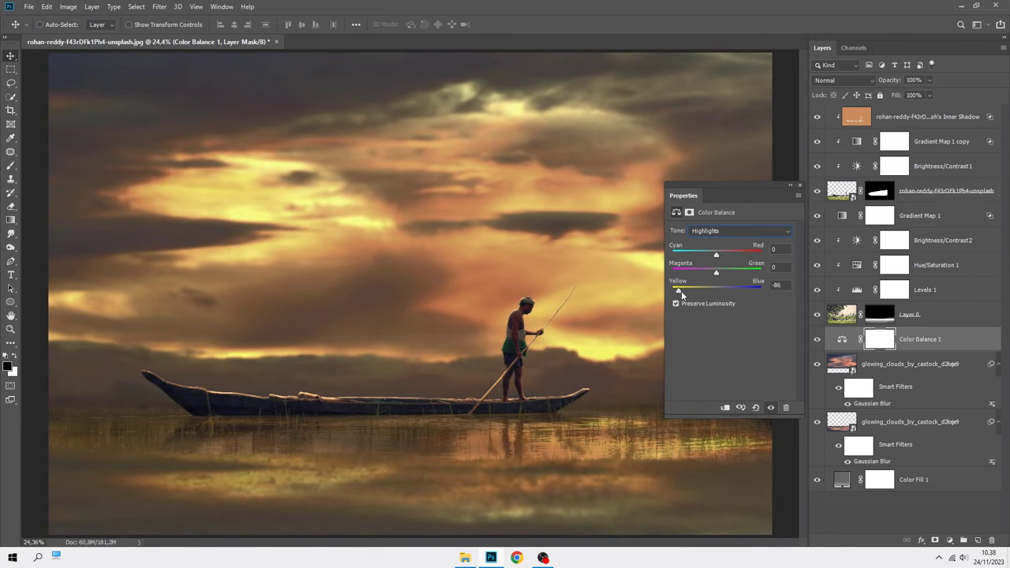
left_click_drag(719, 273, 719, 255)
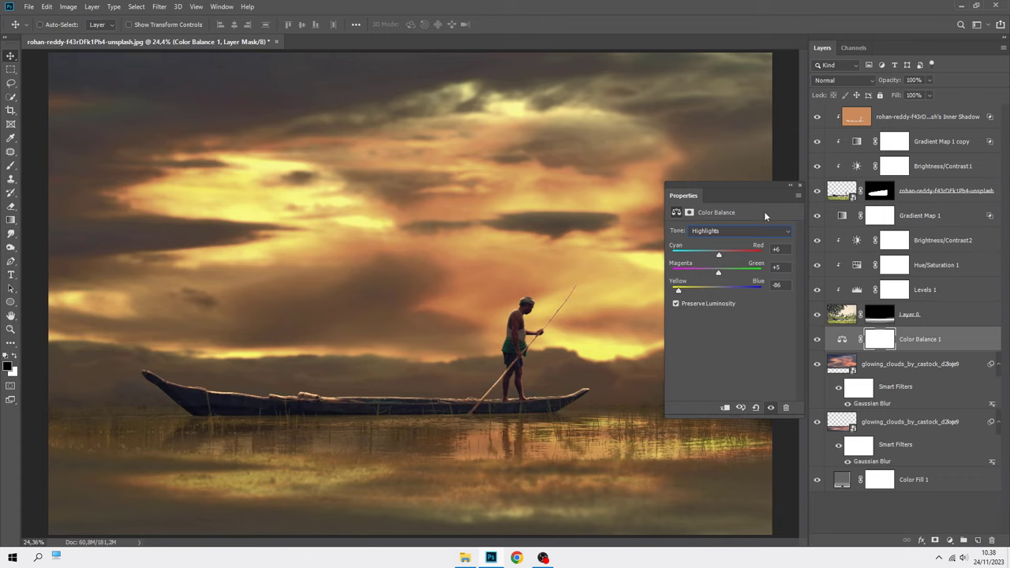
left_click(799, 185)
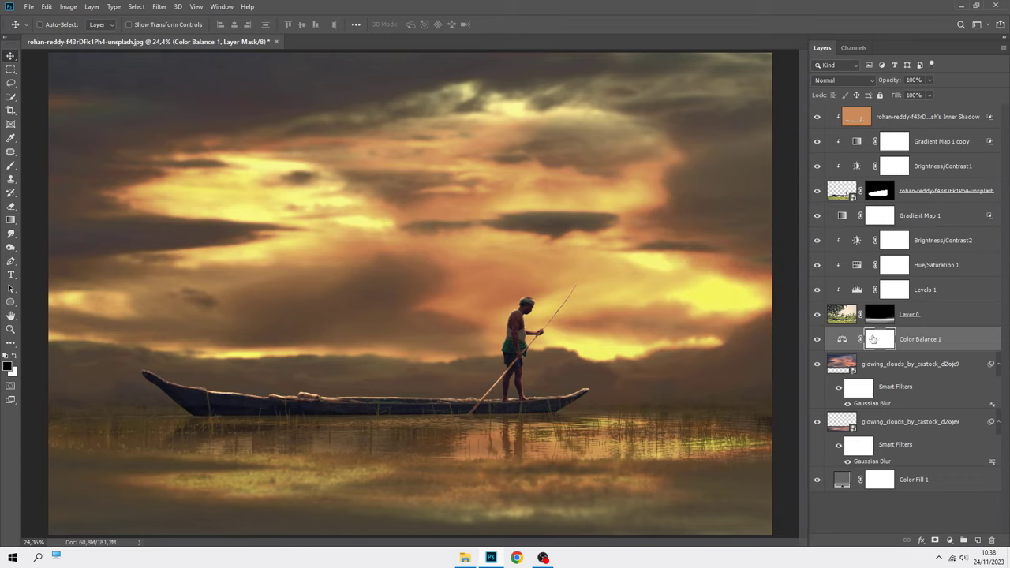
key("ctrl+i")
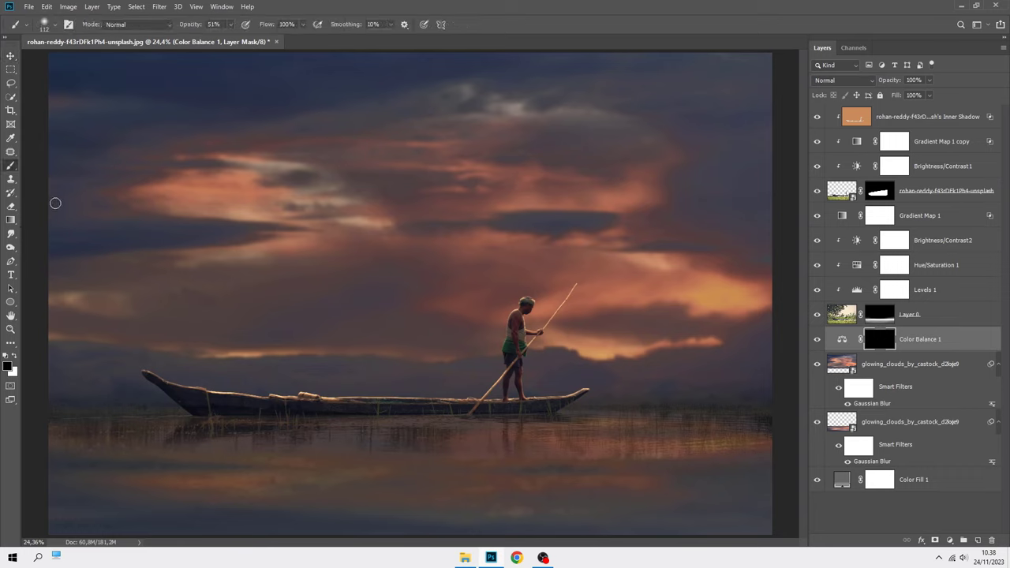
Paint a soft white 11%-opacity glow on the Color Balance 1 mask behind the boatman
left_click_drag(10, 165, 36, 169)
left_click(15, 356)
left_click(231, 24)
left_click_drag(216, 39, 211, 40)
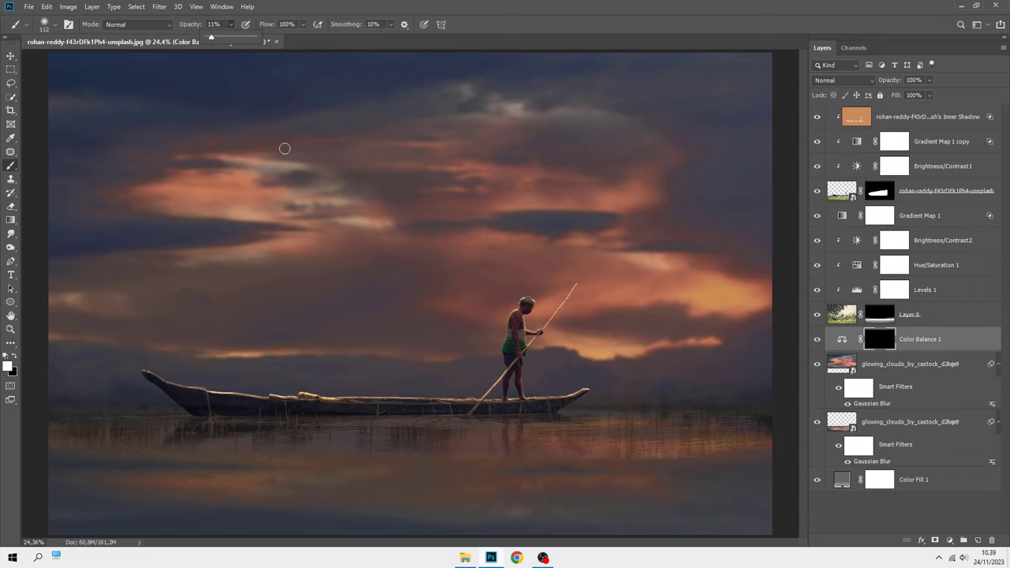
scroll(530, 323, "down", 1)
mouse_move(529, 323)
left_mouse_down()
mouse_move(505, 362)
mouse_move(330, 371)
mouse_move(560, 382)
mouse_move(580, 320)
mouse_move(442, 312)
left_mouse_up()
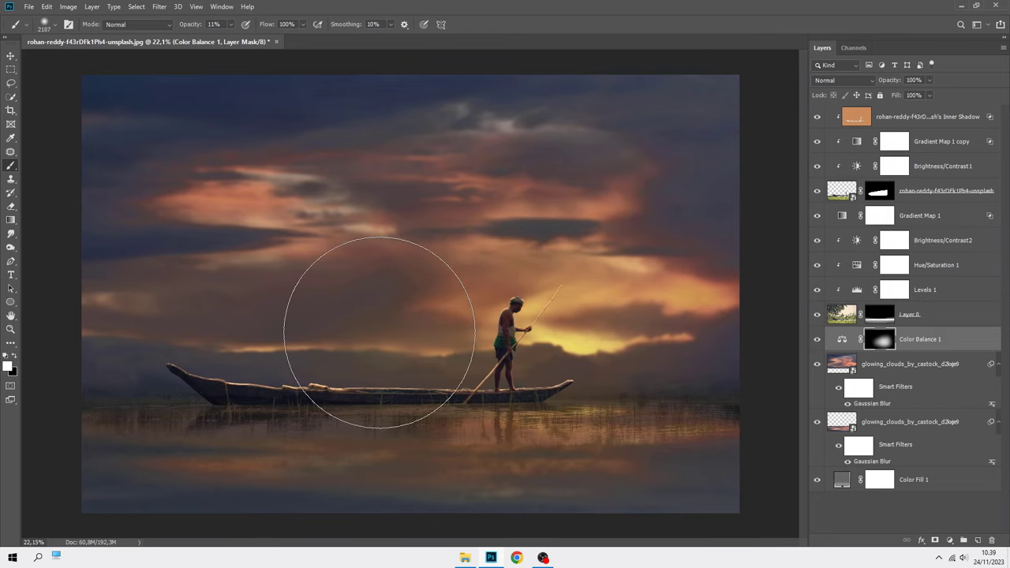
mouse_move(442, 312)
left_mouse_down()
mouse_move(263, 374)
mouse_move(538, 396)
mouse_move(523, 340)
mouse_move(521, 371)
mouse_move(535, 360)
left_mouse_up()
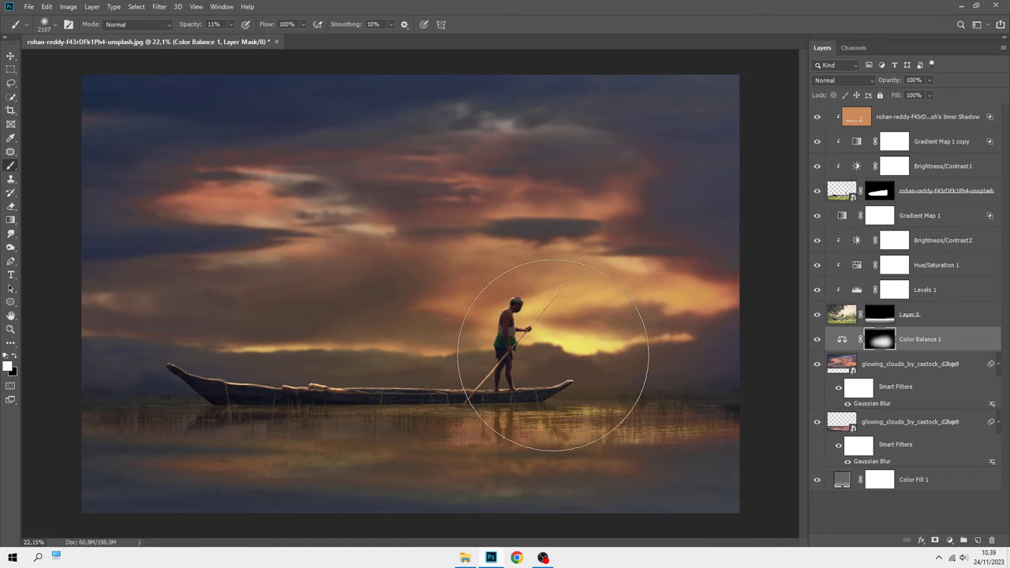
left_click(818, 340)
Add a reversed radial Gradient Fill layer on top with angle 31 and scale 184
key("v")
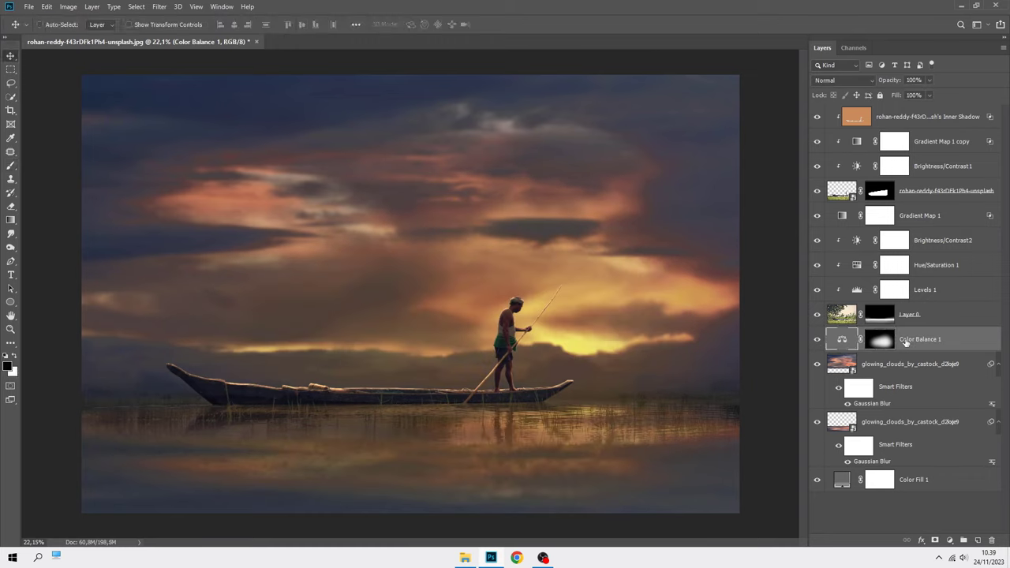
left_click(931, 124)
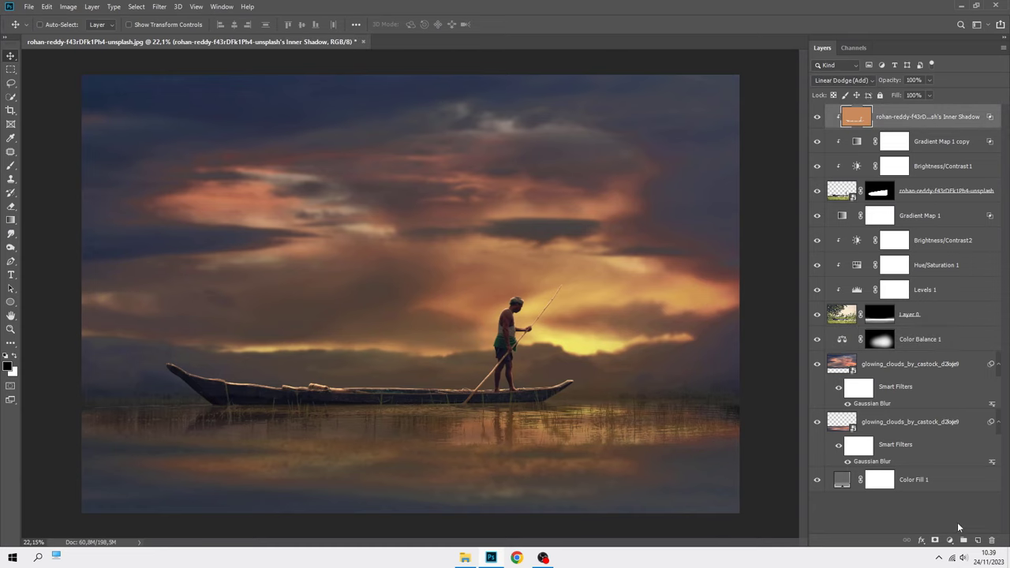
left_click(950, 541)
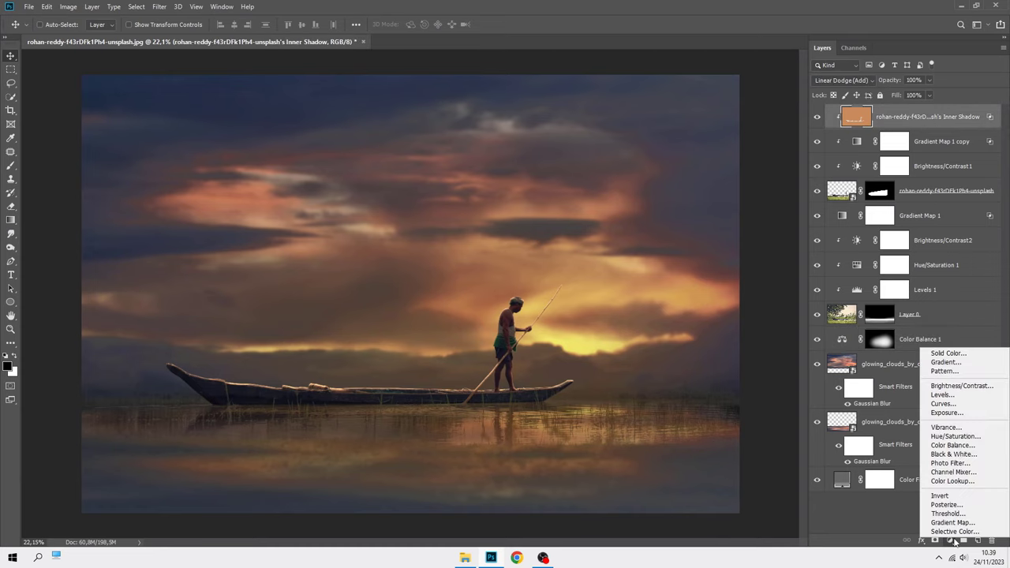
left_click(945, 362)
left_click(719, 212)
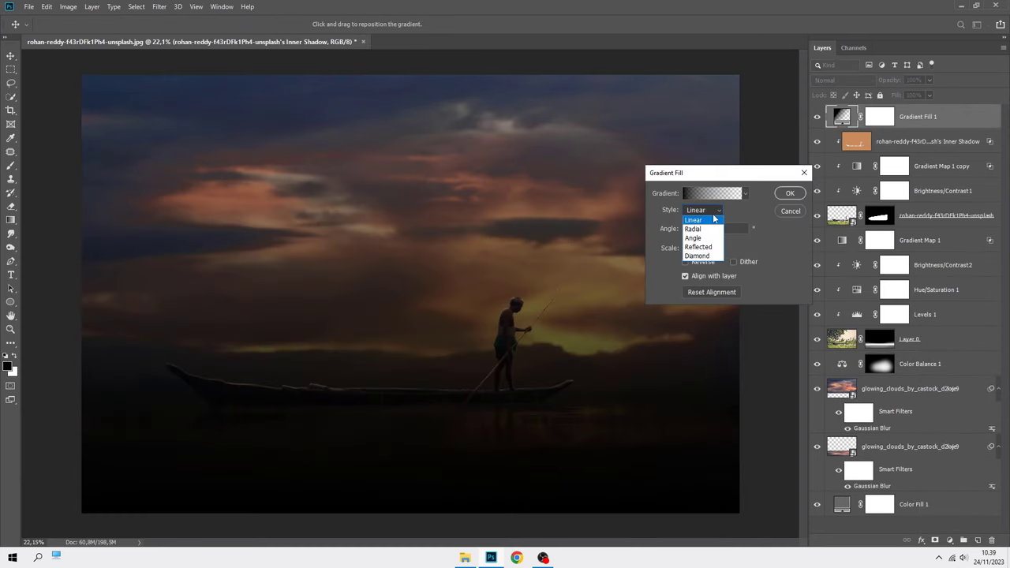
left_click(704, 226)
left_click(686, 262)
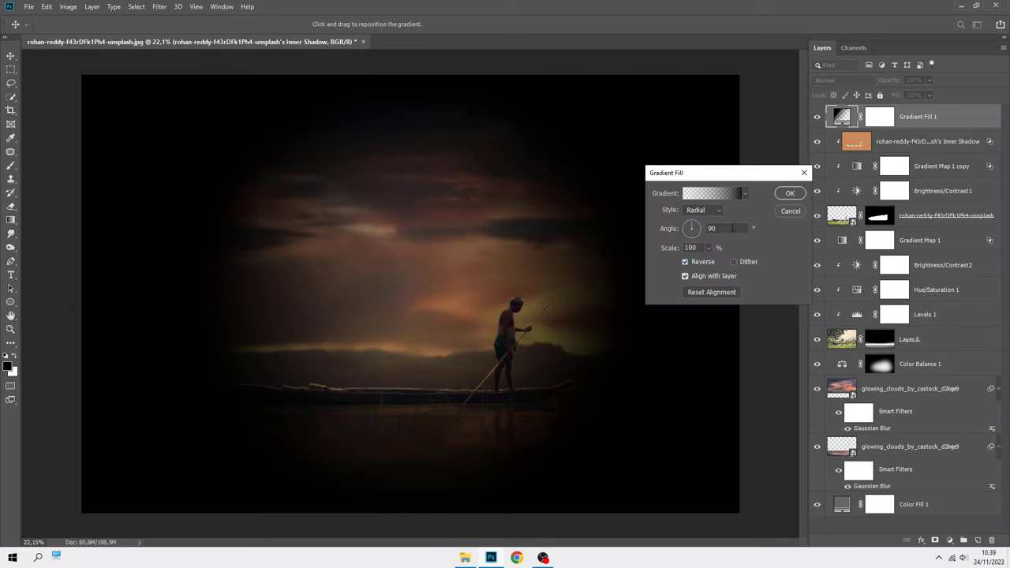
left_click(676, 231)
type("31")
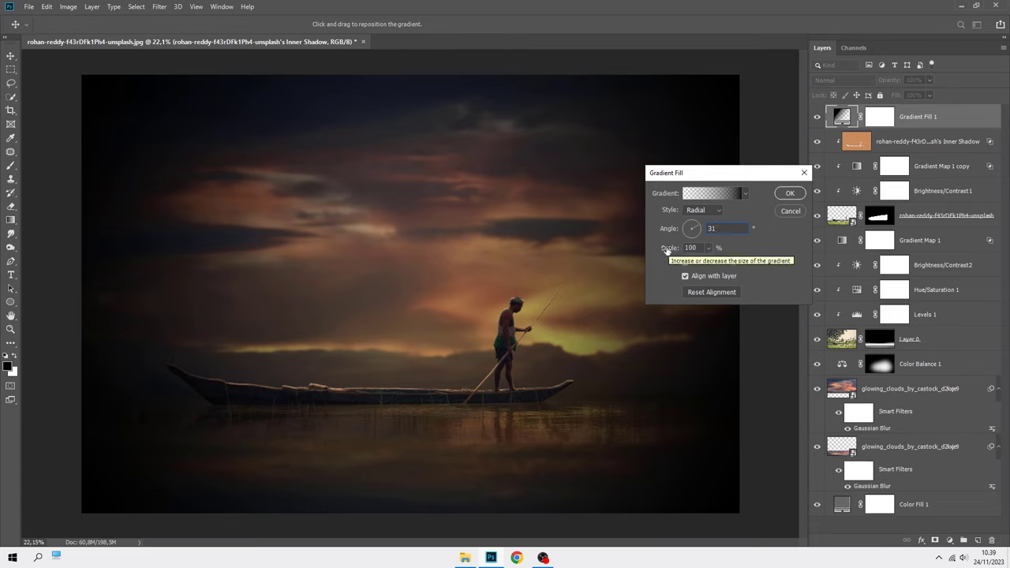
left_click_drag(667, 248, 712, 264)
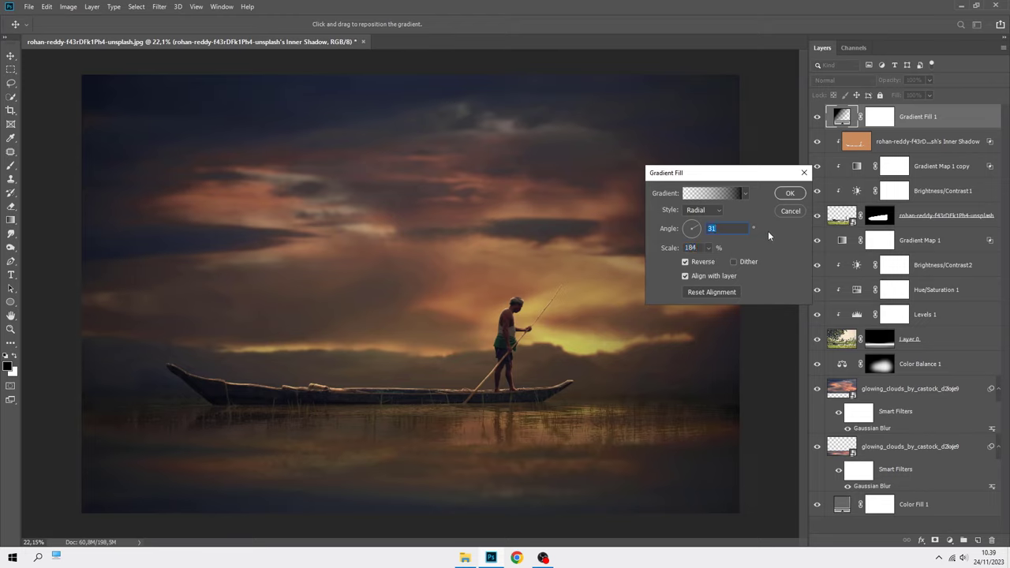
left_click(792, 194)
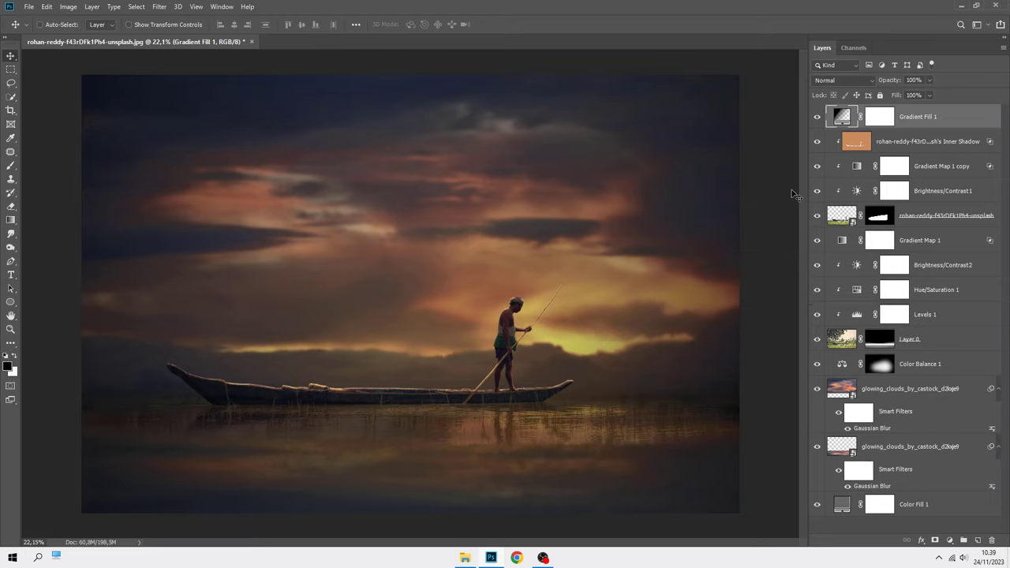
Lower the vignette layer's opacity to about 73% and add an empty Layer 1 above
left_click(930, 80)
left_click_drag(929, 93, 916, 95)
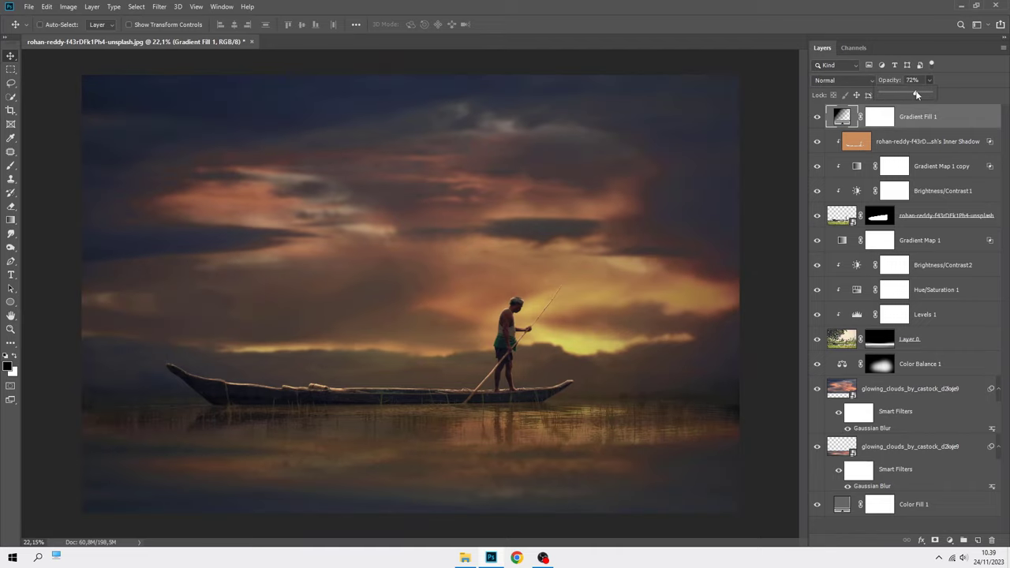
left_click(915, 117)
left_click(977, 540)
Paint a sun glow beside the boatman on Layer 1 using a sampled brown-orange at 100% opacity
left_click(11, 166)
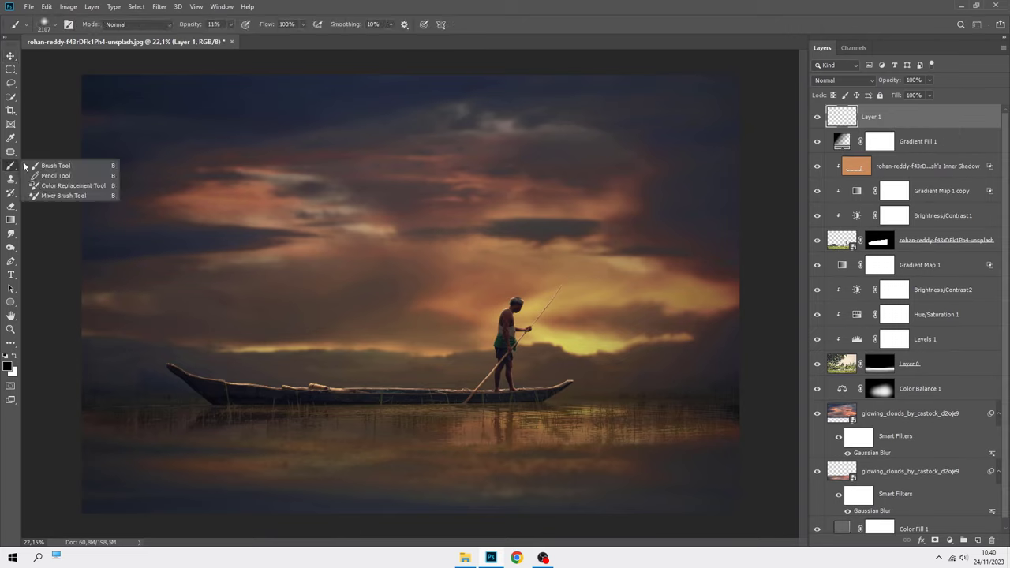
left_click(9, 364)
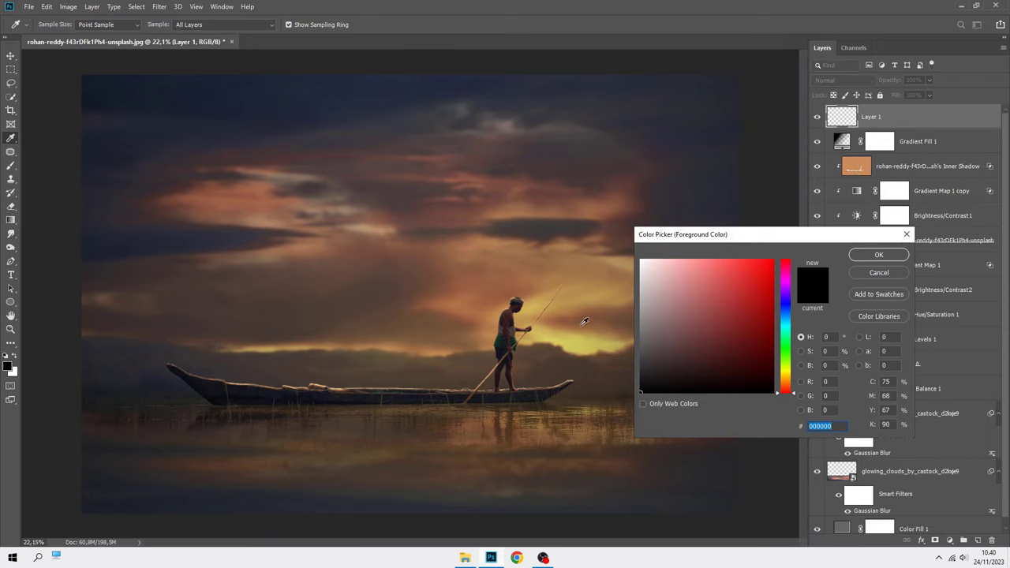
left_click(512, 292)
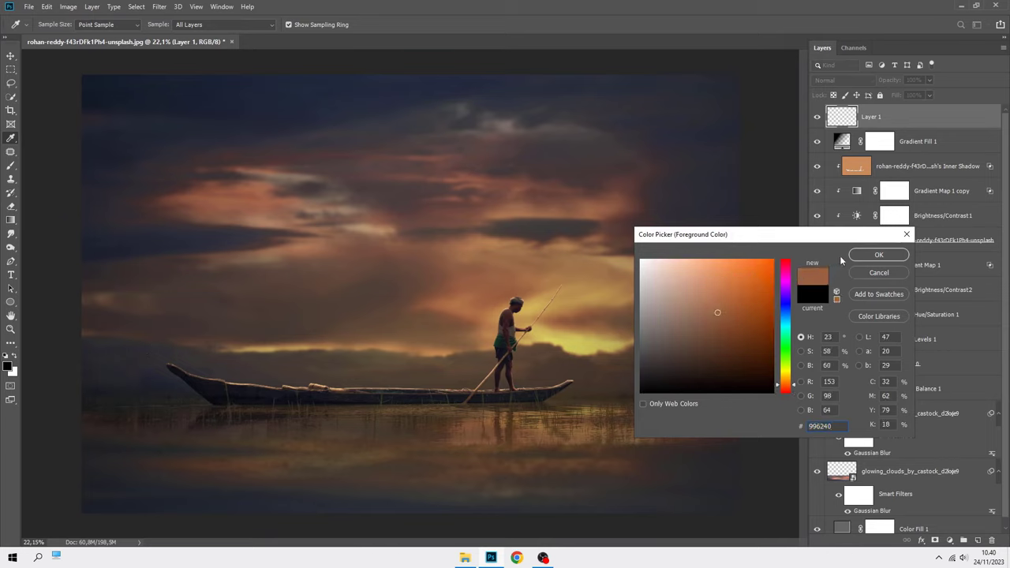
left_click(870, 255)
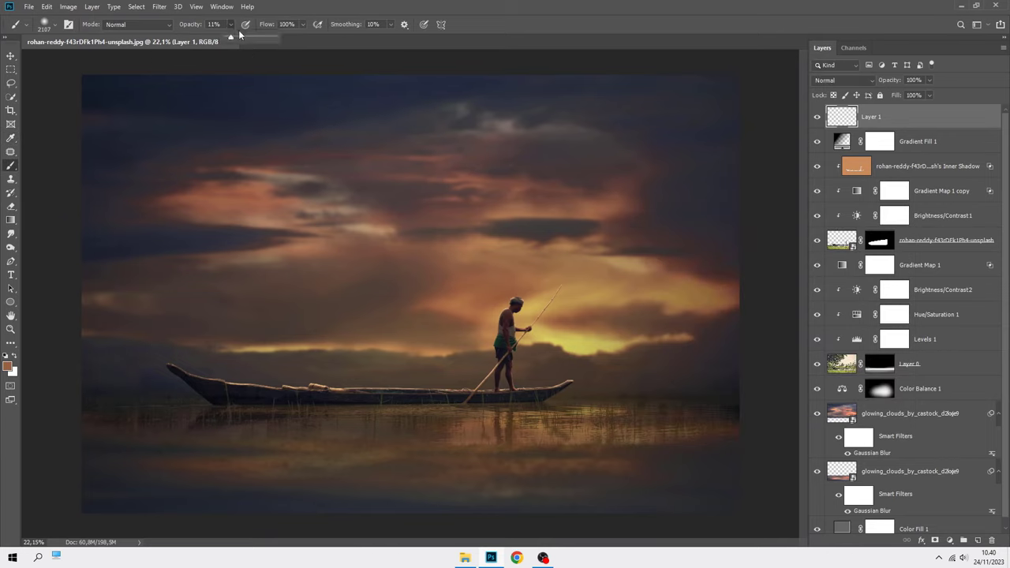
left_click_drag(239, 32, 303, 48)
left_click_drag(584, 308, 493, 308)
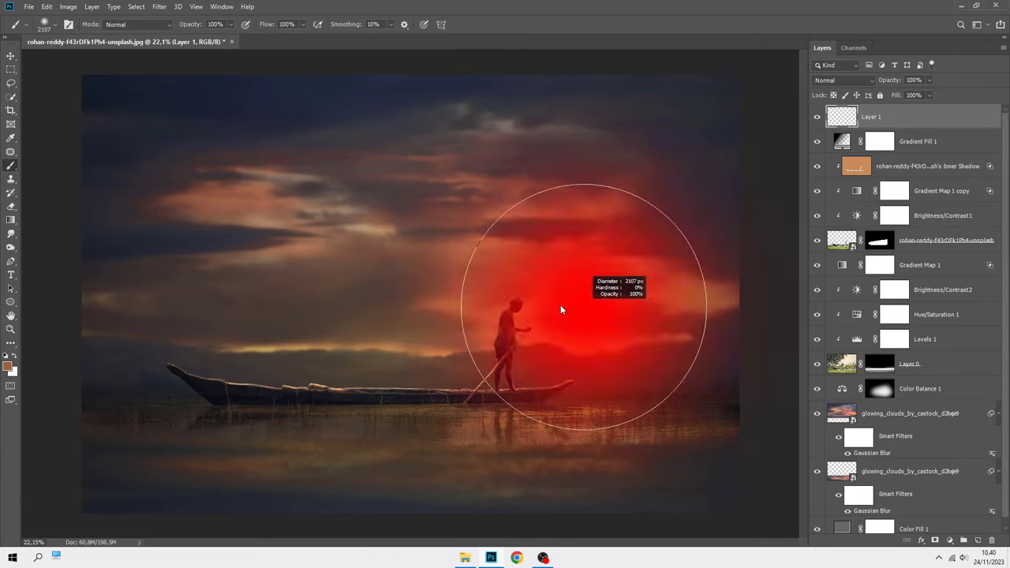
left_click_drag(584, 311, 580, 337)
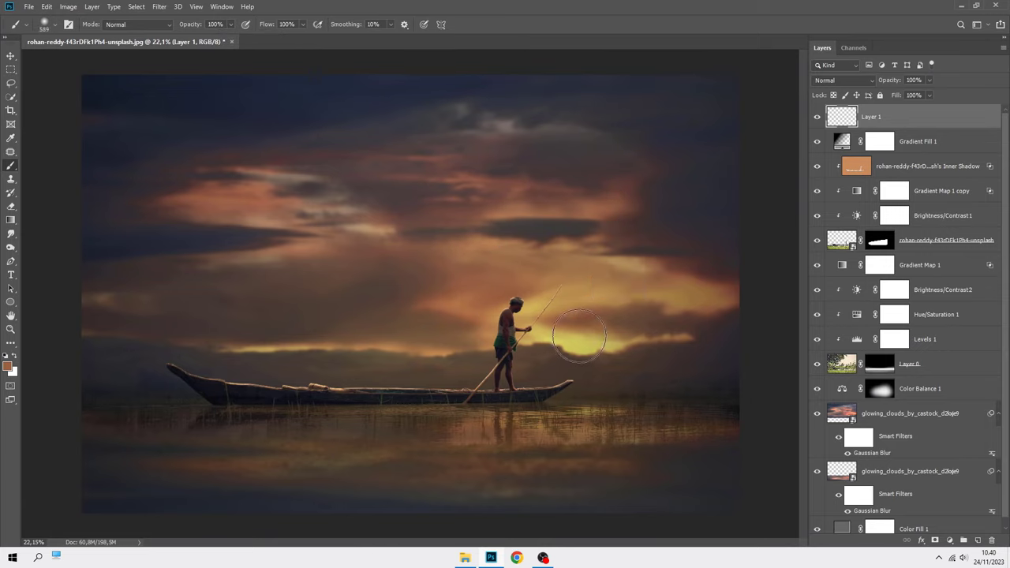
key("ctrl+z")
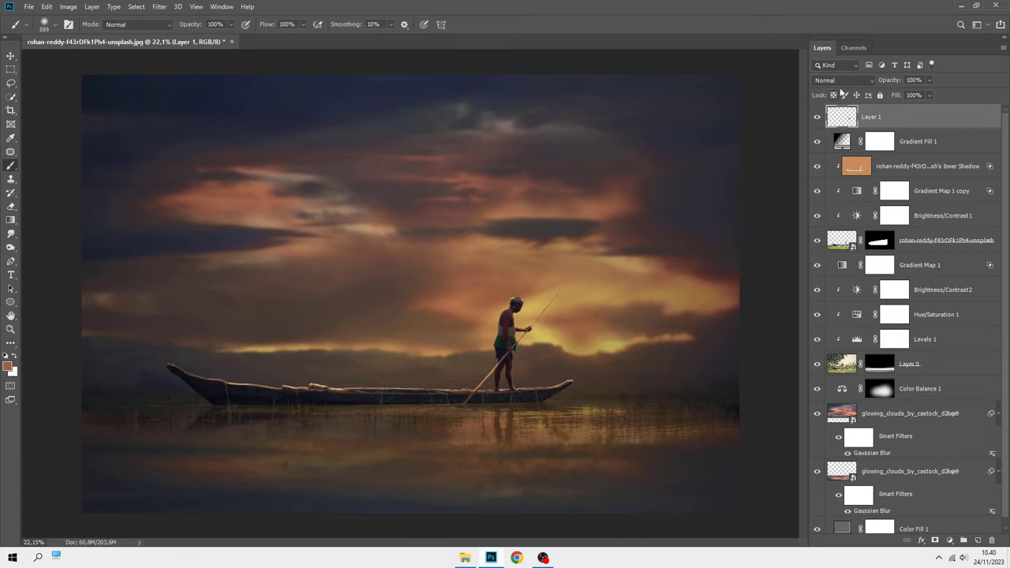
Set Layer 1's blend mode to Linear Dodge (Add) and add a Selective Color adjustment
left_click(841, 80)
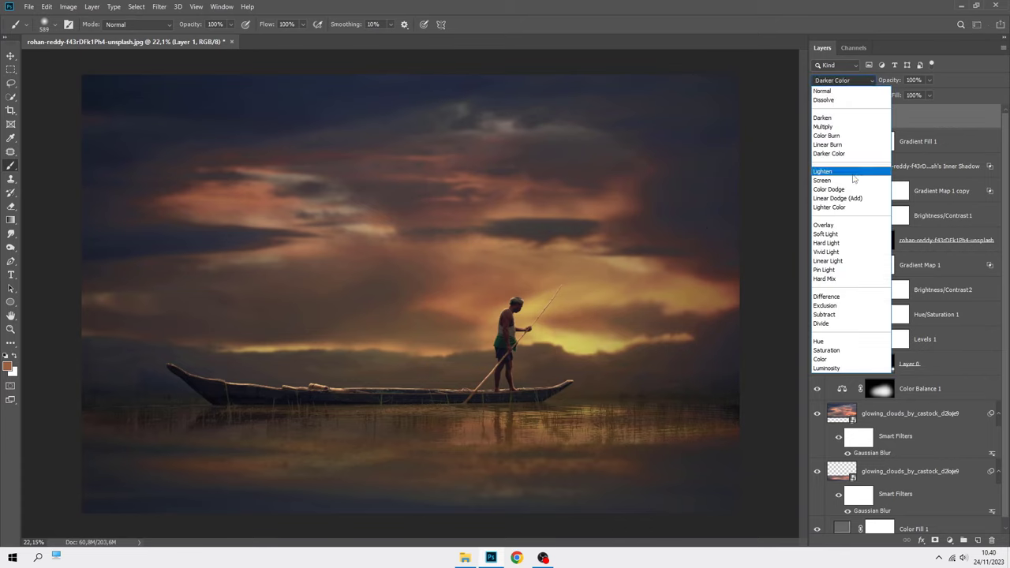
left_click(854, 198)
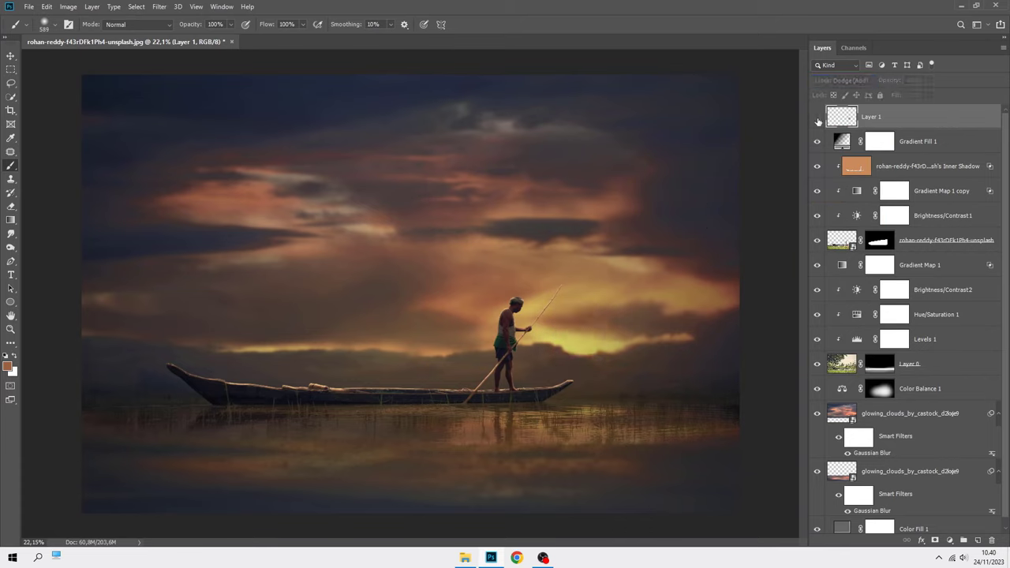
key("v")
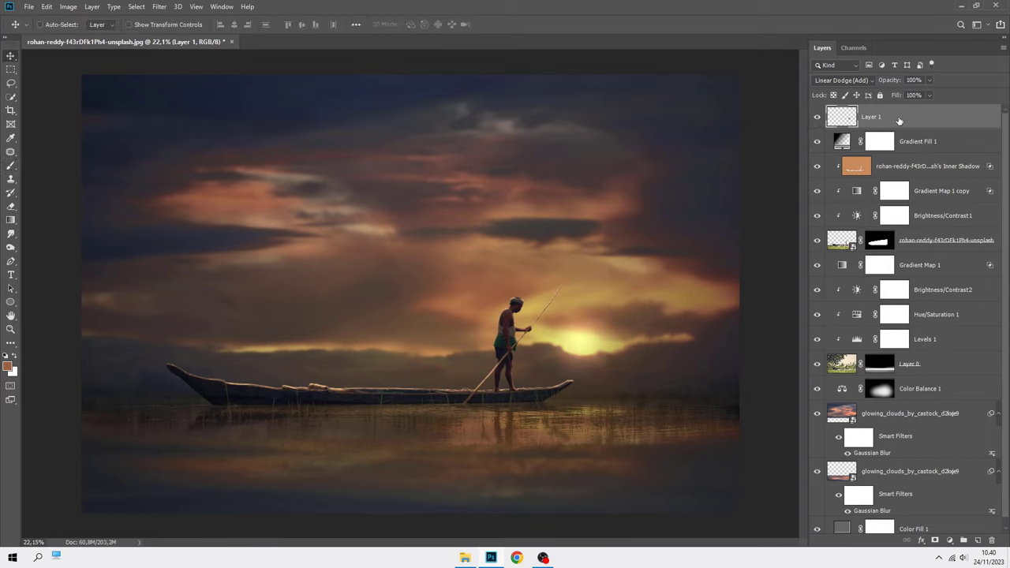
left_click(951, 540)
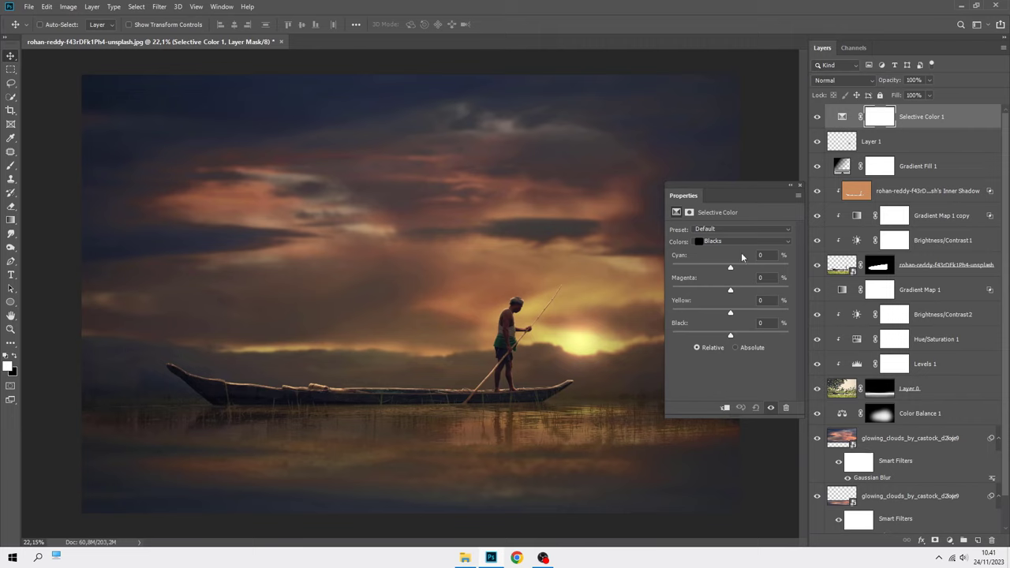
Set Selective Color Reds Yellow to +19, and Yellows Cyan to -8 and Black to +7
left_click(730, 241)
left_click(726, 242)
scroll(620, 254, "up", 1)
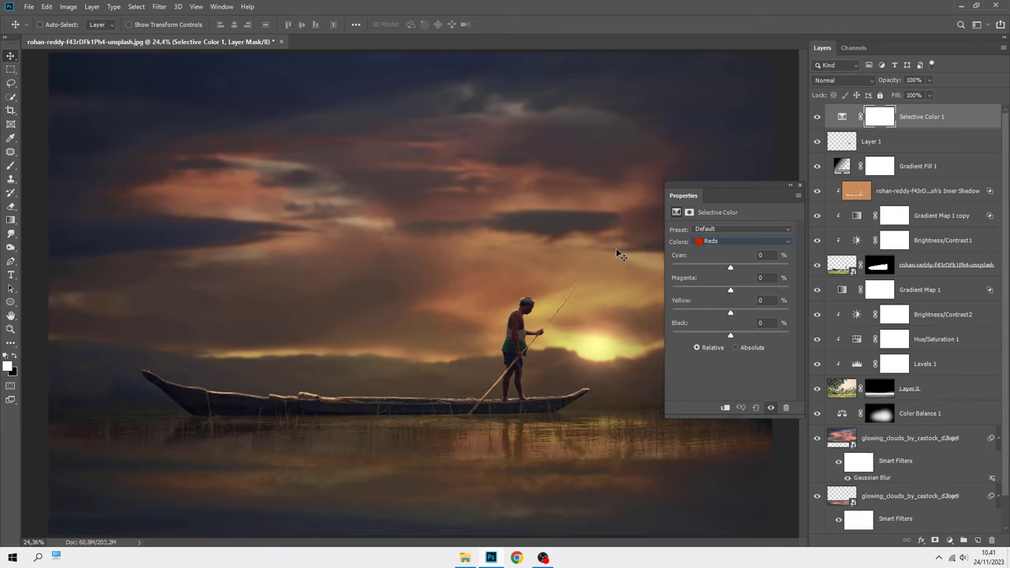
left_click_drag(731, 312, 746, 314)
left_click(727, 246)
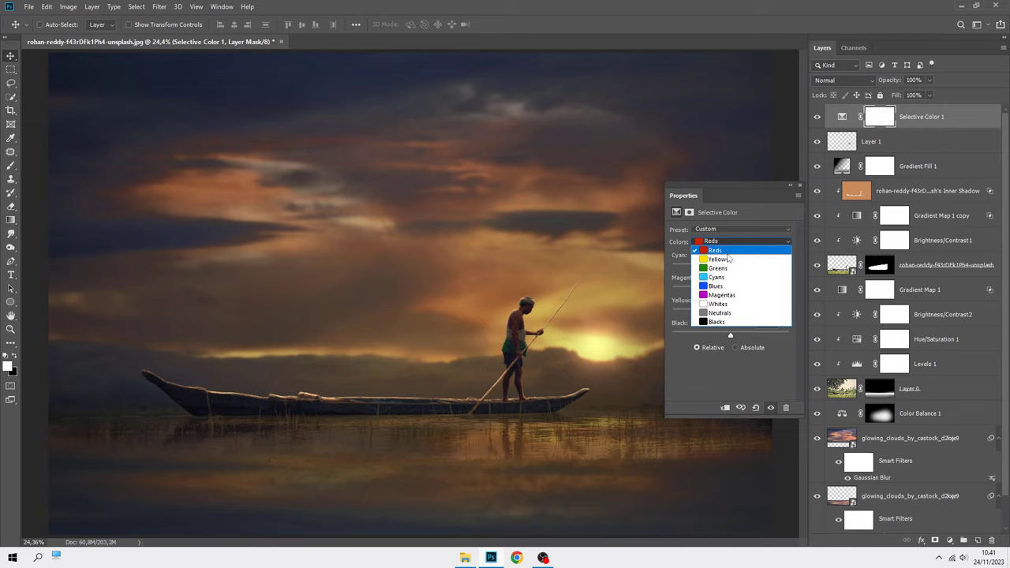
left_click(728, 260)
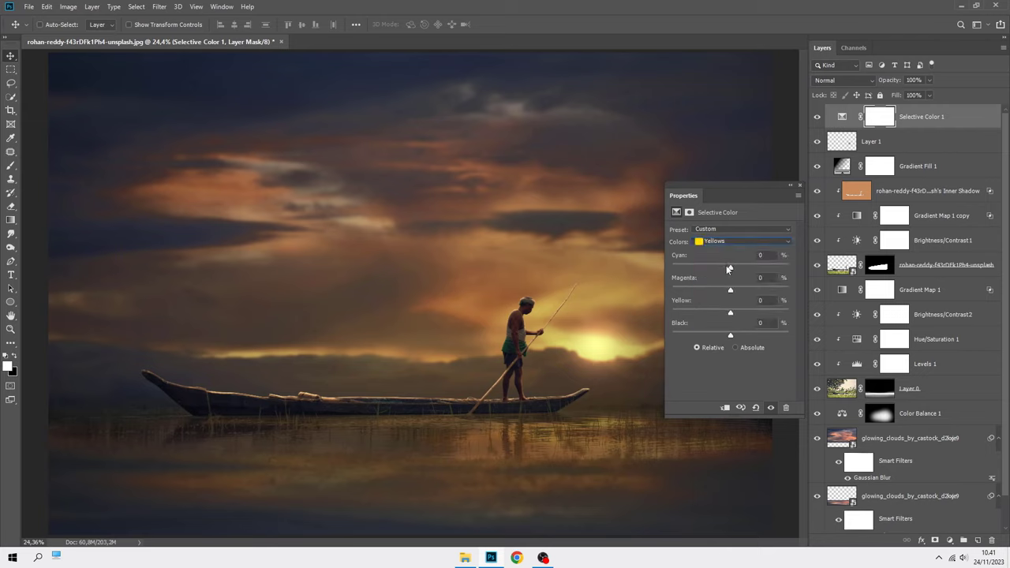
left_click_drag(729, 269, 722, 292)
left_click_drag(735, 334, 735, 337)
Push Cyans Black to +100 and Blues Black to +22, then close the Selective Color settings
left_click(730, 247)
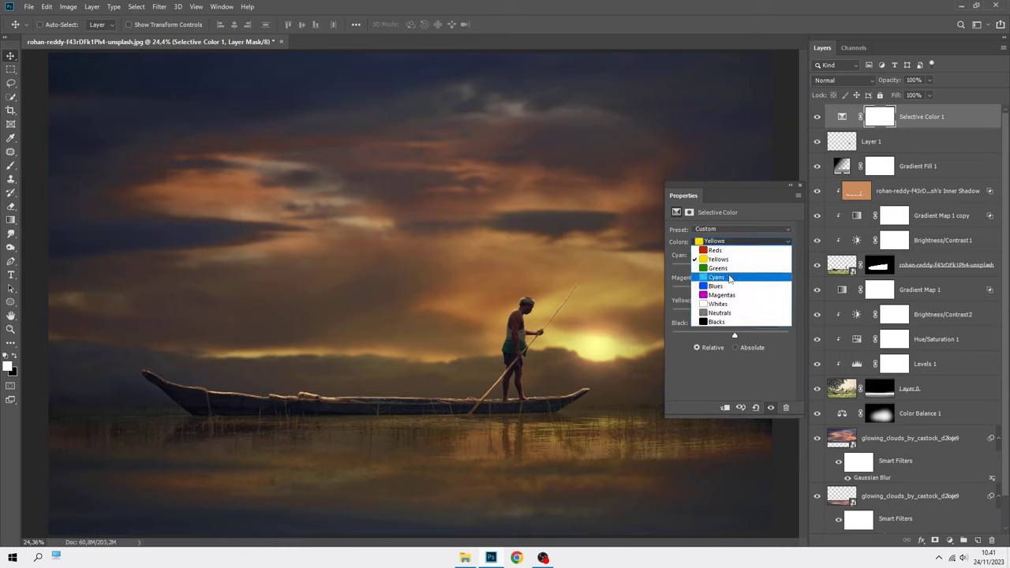
left_click(732, 278)
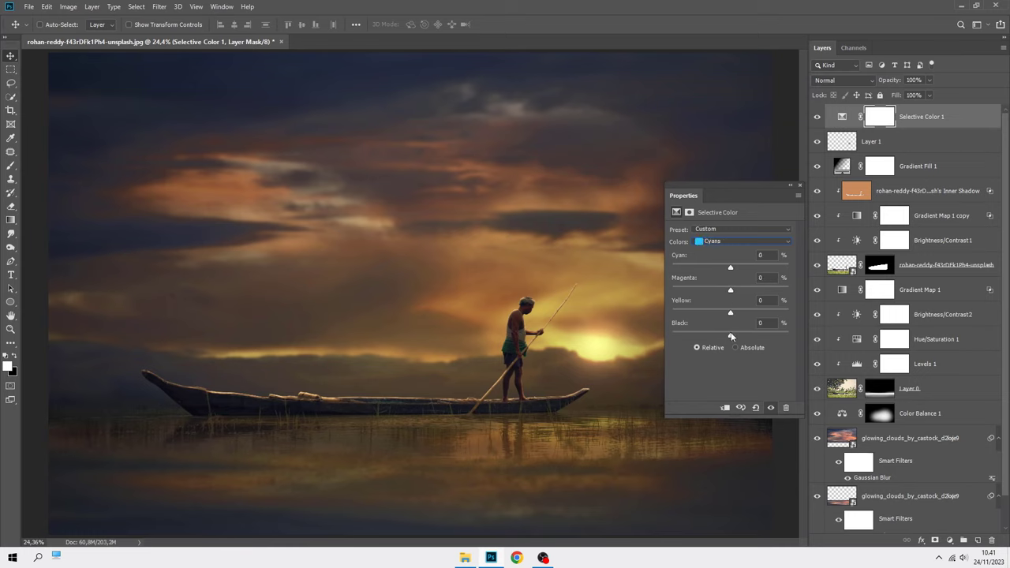
left_click_drag(730, 335, 794, 336)
left_click(722, 247)
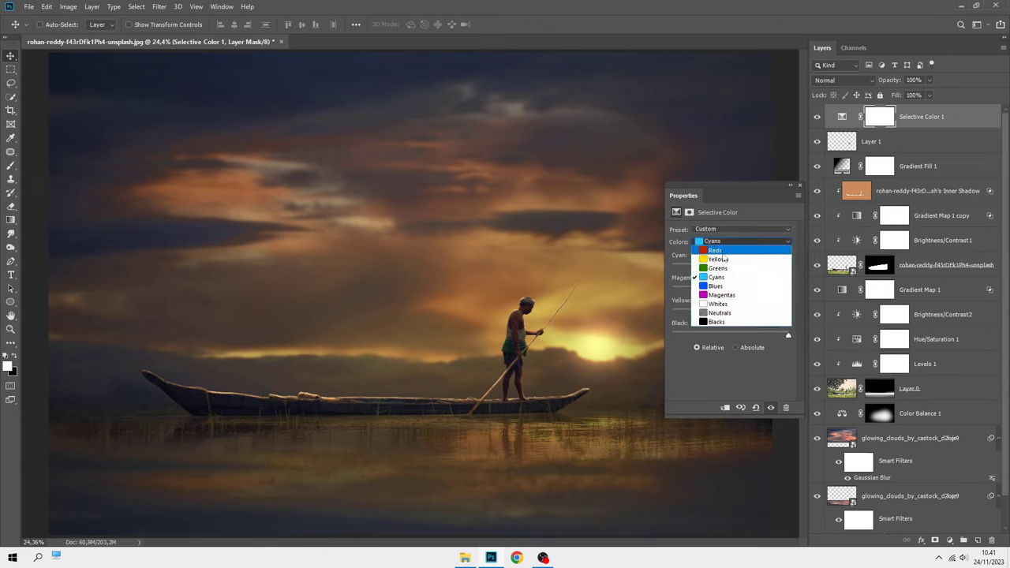
left_click(728, 288)
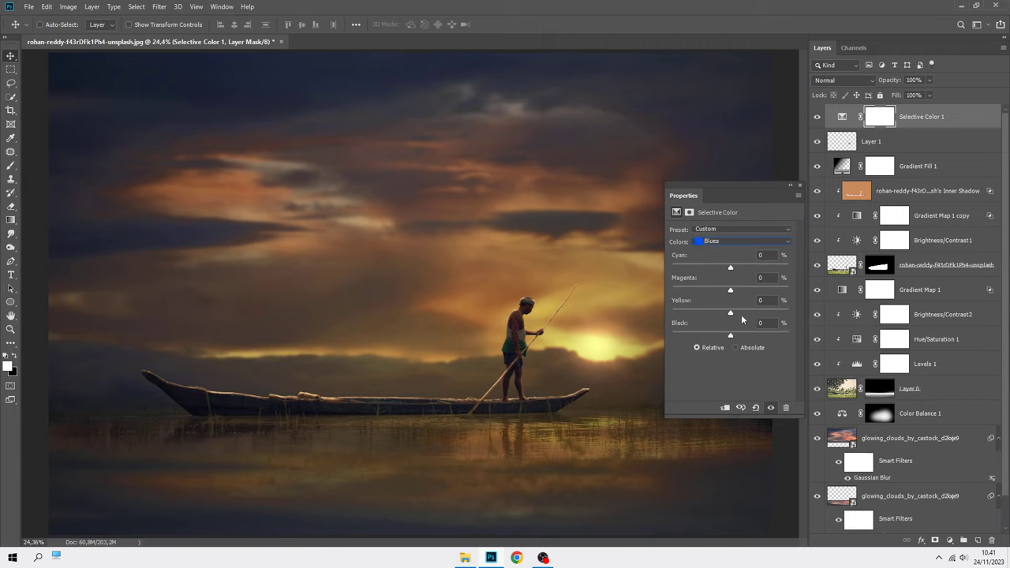
left_click_drag(742, 335, 745, 336)
left_click(799, 186)
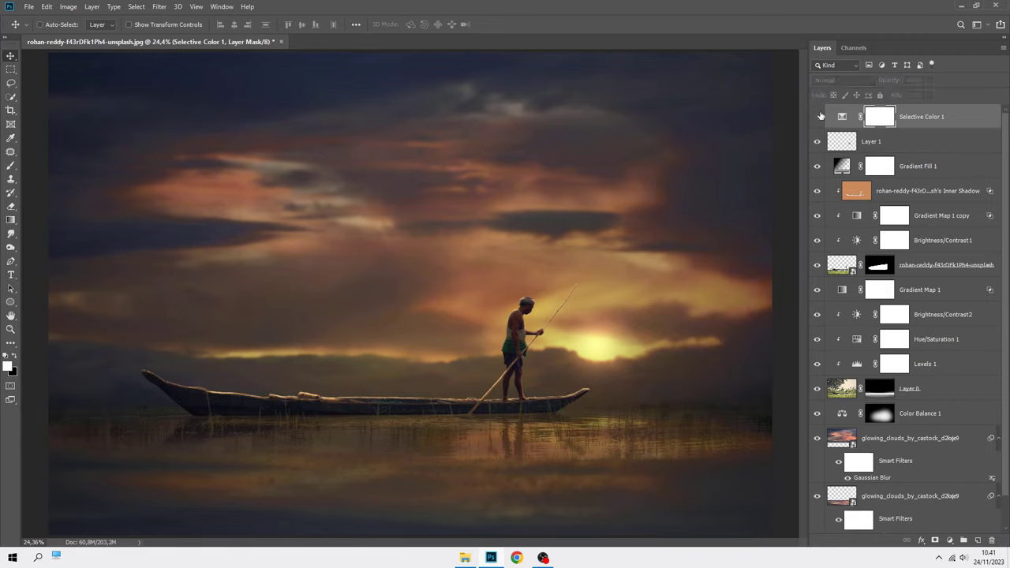
left_click(842, 116)
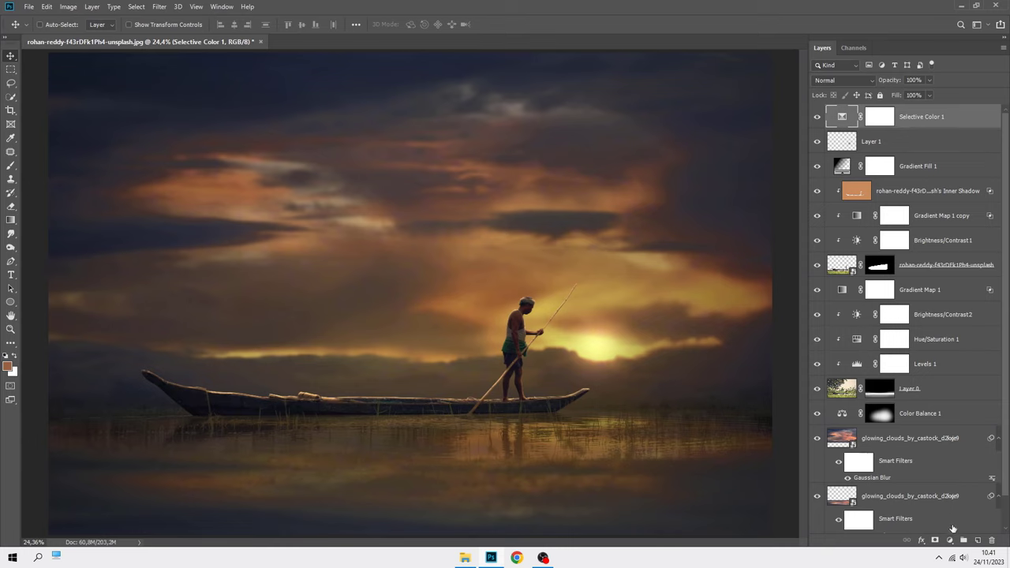
left_click(949, 539)
Add a Curves layer that slightly brightens RGB highlights and lifts the black point to 10
left_click(949, 409)
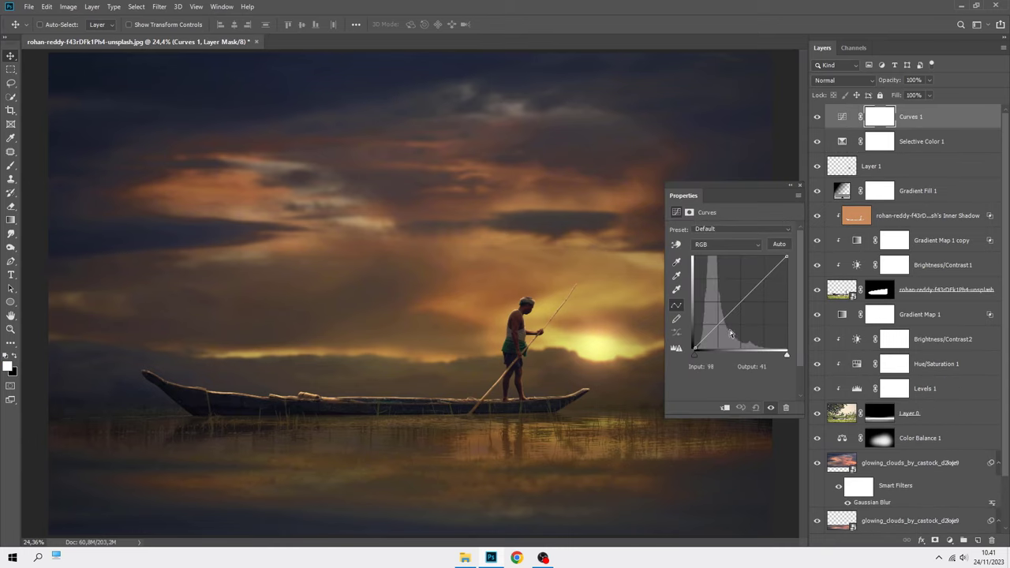
left_click_drag(665, 419, 633, 440)
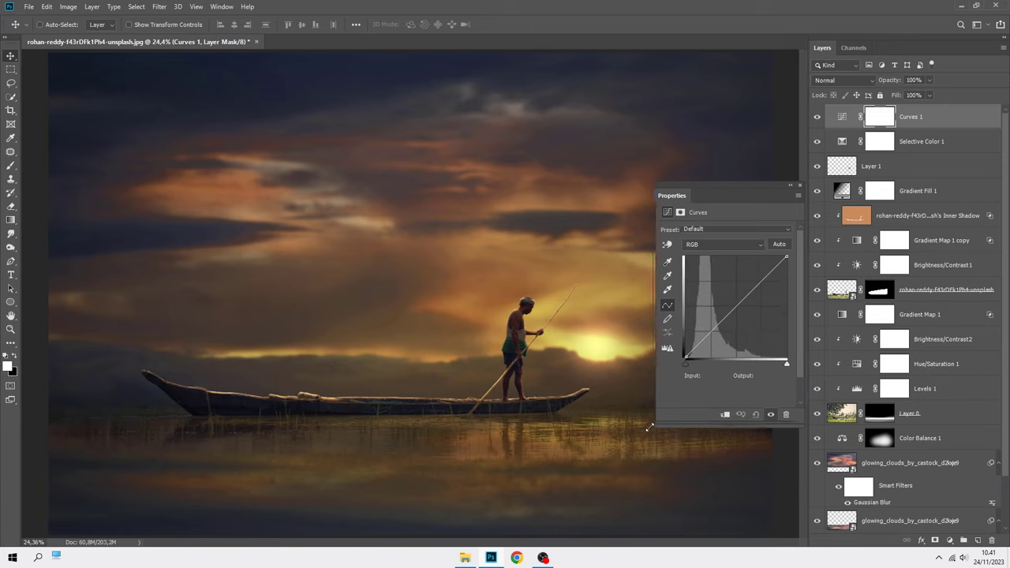
left_click(723, 319)
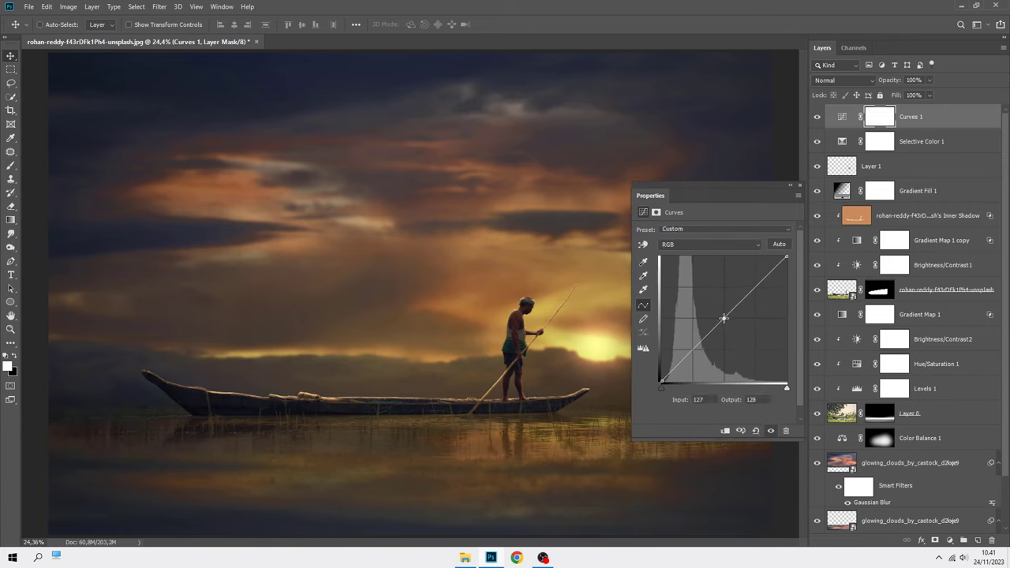
left_click(756, 286)
left_click_drag(756, 287, 756, 283)
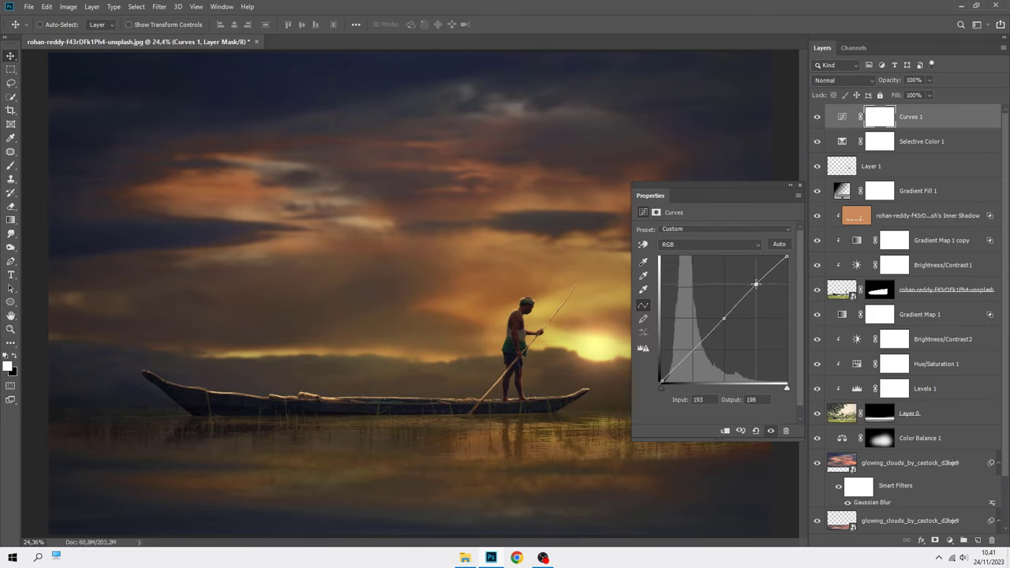
left_click(693, 351)
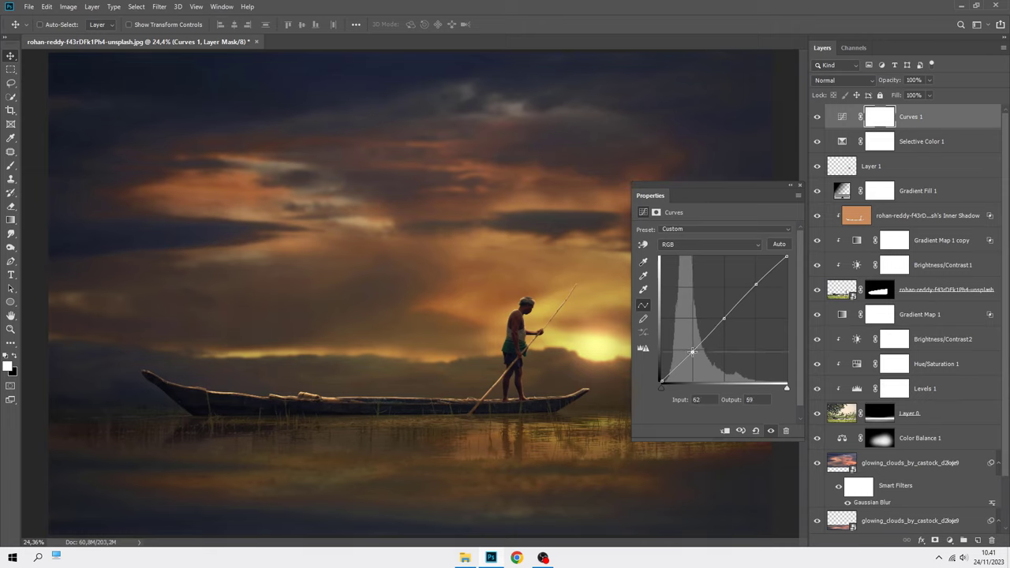
left_click_drag(662, 382, 659, 376)
On the Green curve, move the white point to input 245 to boost green highlights
left_click(716, 245)
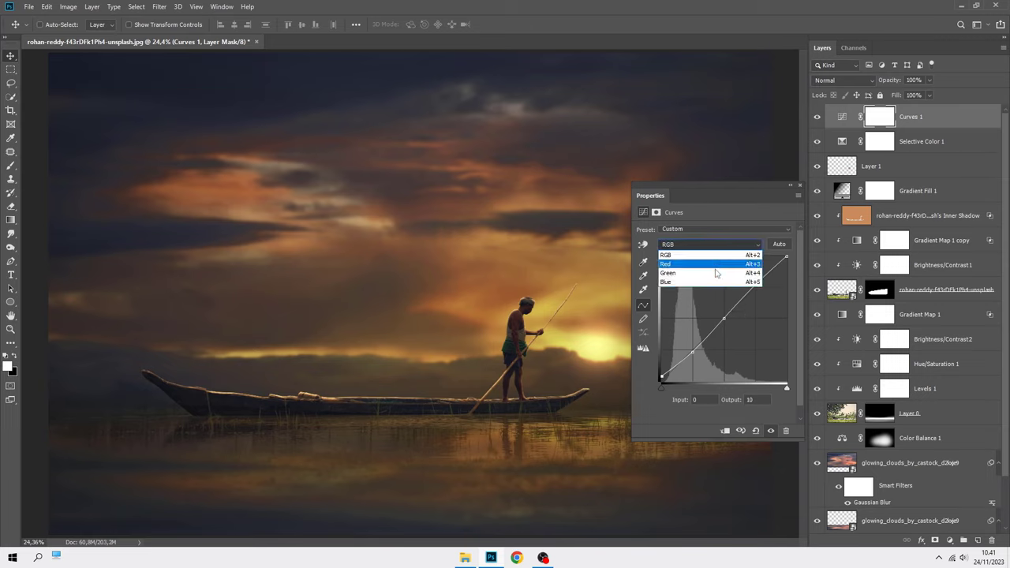
left_click(723, 273)
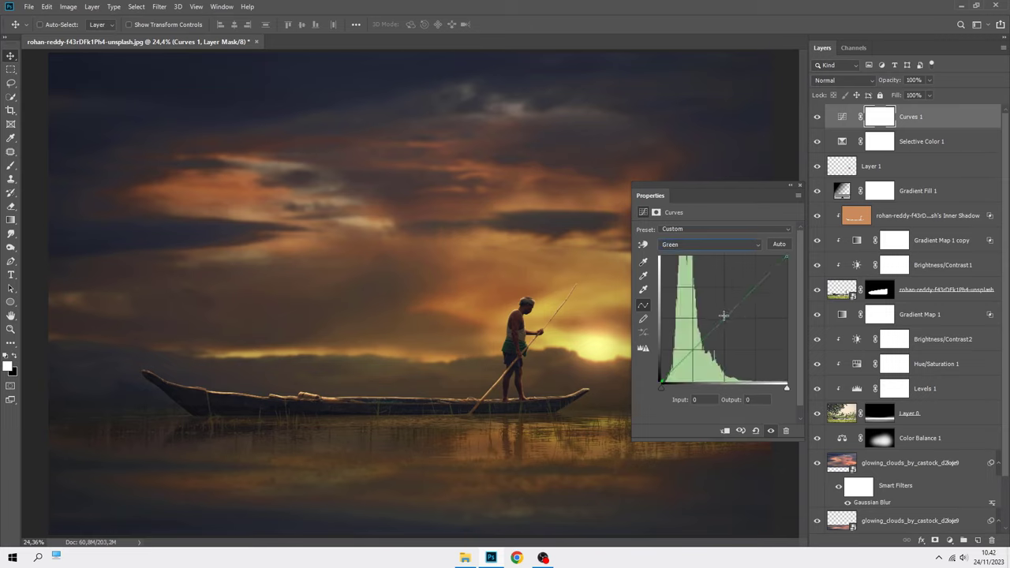
left_click(724, 318)
left_click_drag(786, 257, 783, 257)
left_click(799, 186)
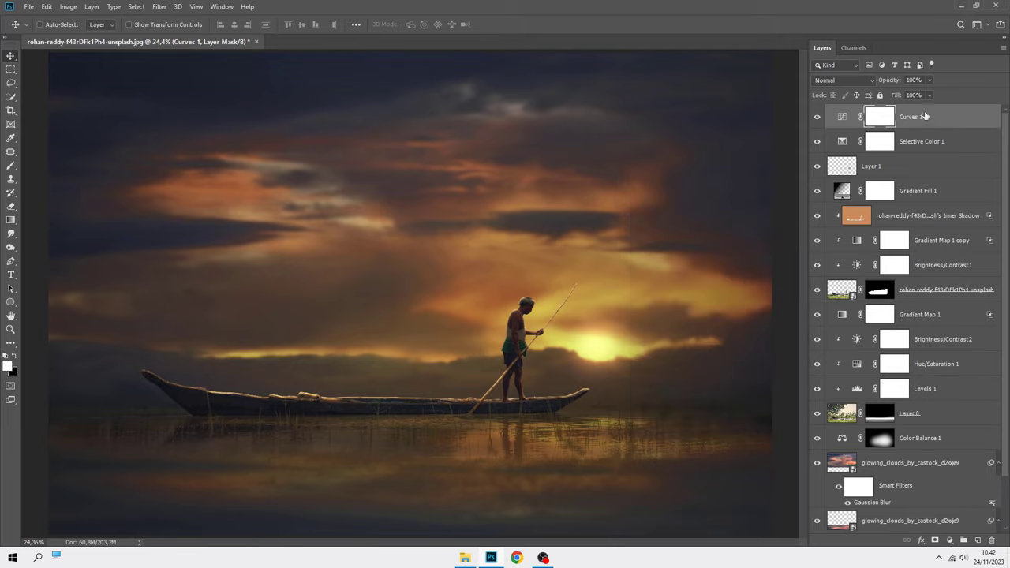
left_click(925, 116)
key("ctrl")
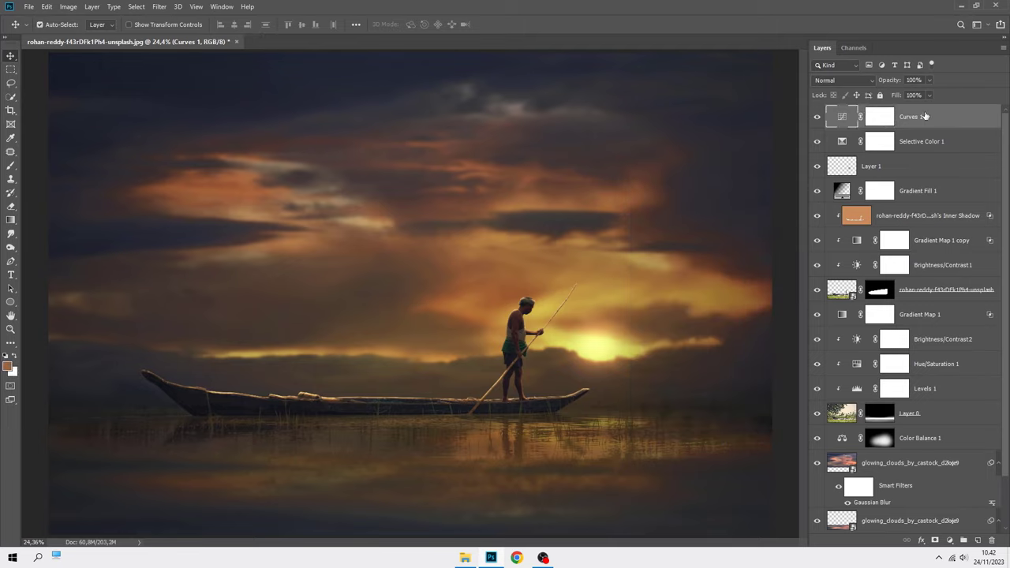